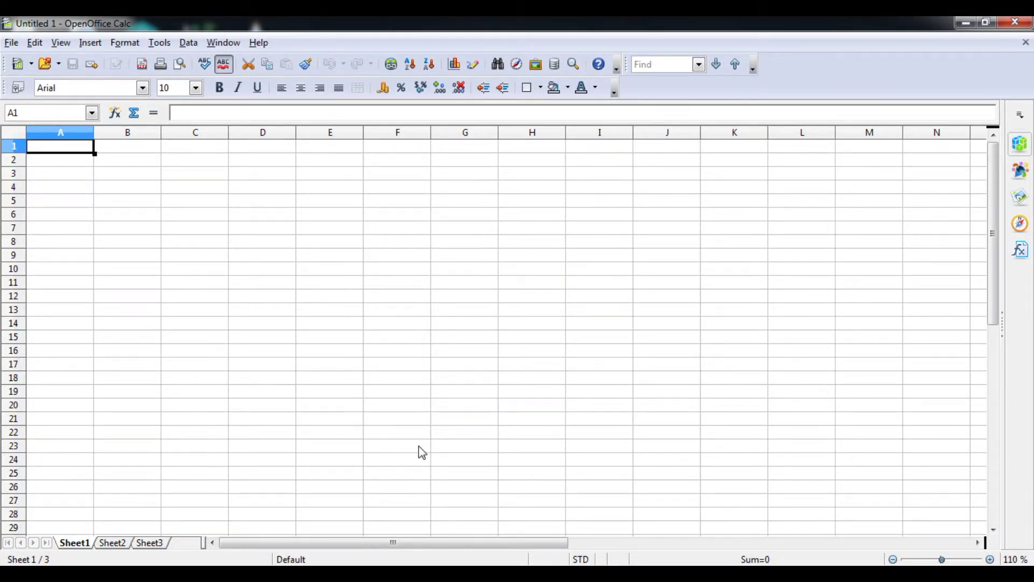
- Review the electronic spreadsheet unit in the syllabus PDF and look through Sheet1, Sheet2 and Sheet3 of the Calc workbook
{"action": "left_click", "coordinate": [390, 573]}
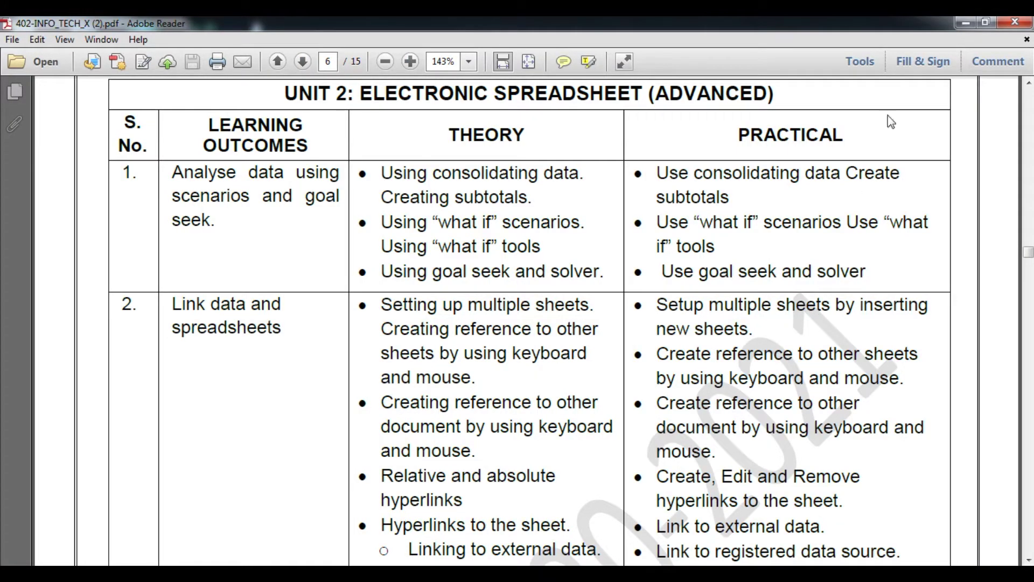
{"action": "left_click", "coordinate": [962, 22]}
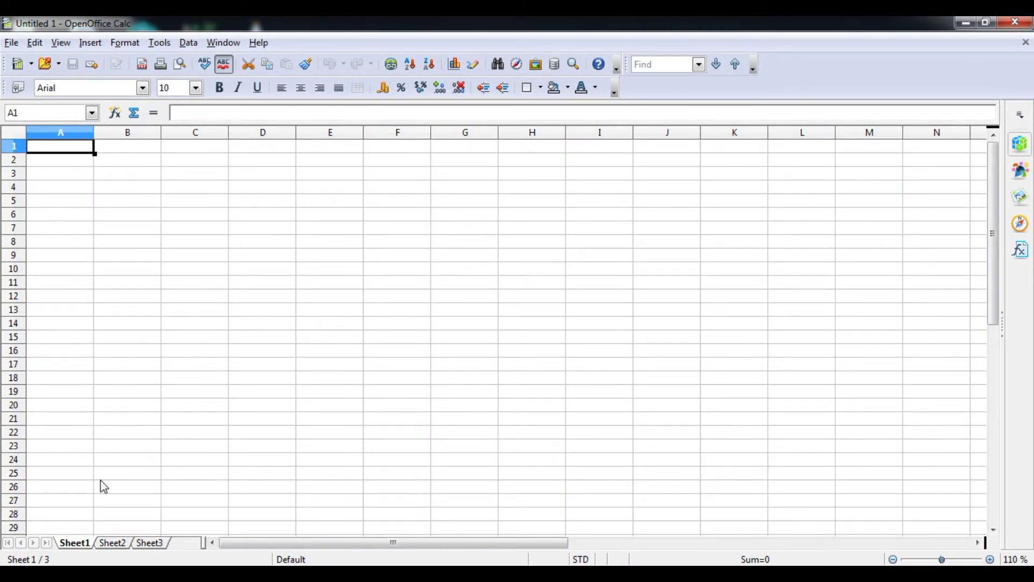
{"action": "left_click", "coordinate": [112, 543]}
{"action": "left_click", "coordinate": [148, 543]}
{"action": "left_click", "coordinate": [69, 544]}
- View the Insert Sheet options in two different ways, closing them each time without inserting a sheet
{"action": "left_click", "coordinate": [92, 44]}
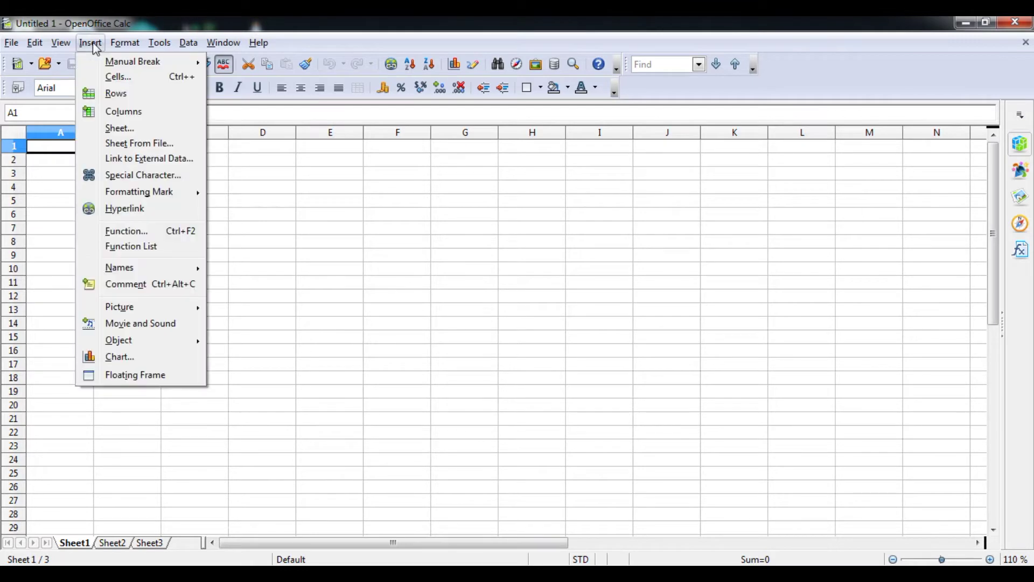
{"action": "left_click", "coordinate": [111, 125]}
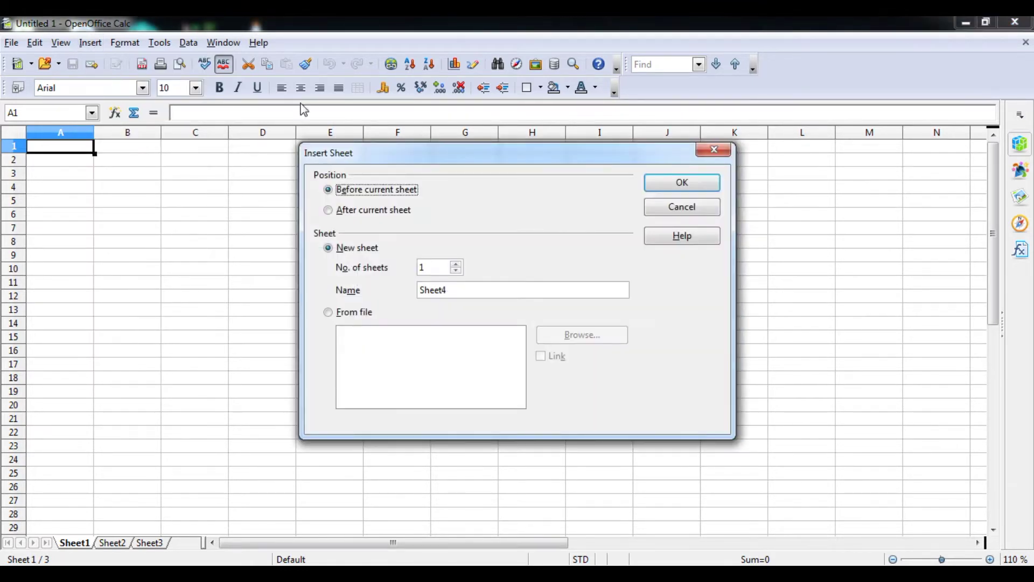
{"action": "left_click", "coordinate": [716, 151]}
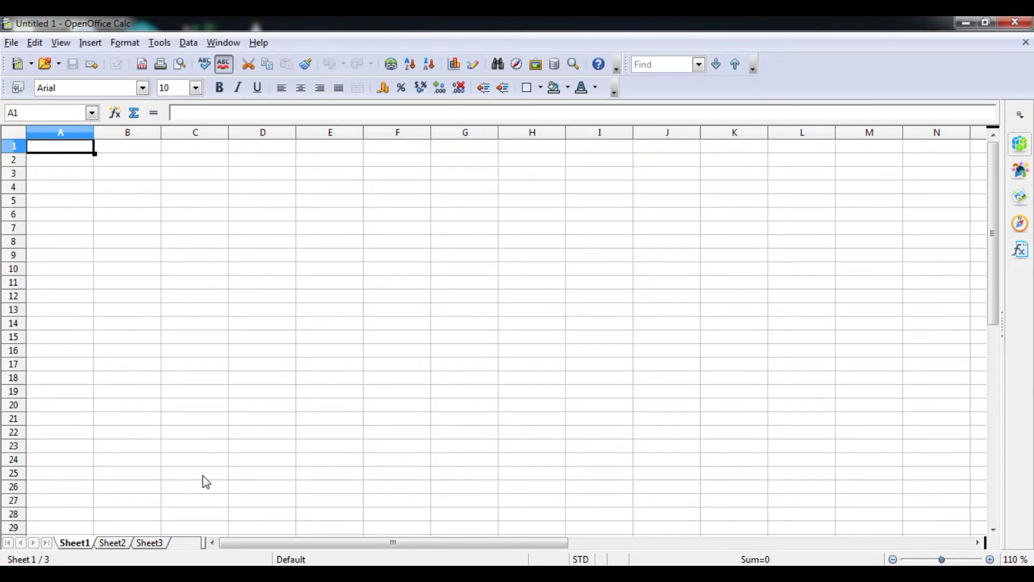
{"action": "right_click", "coordinate": [184, 547]}
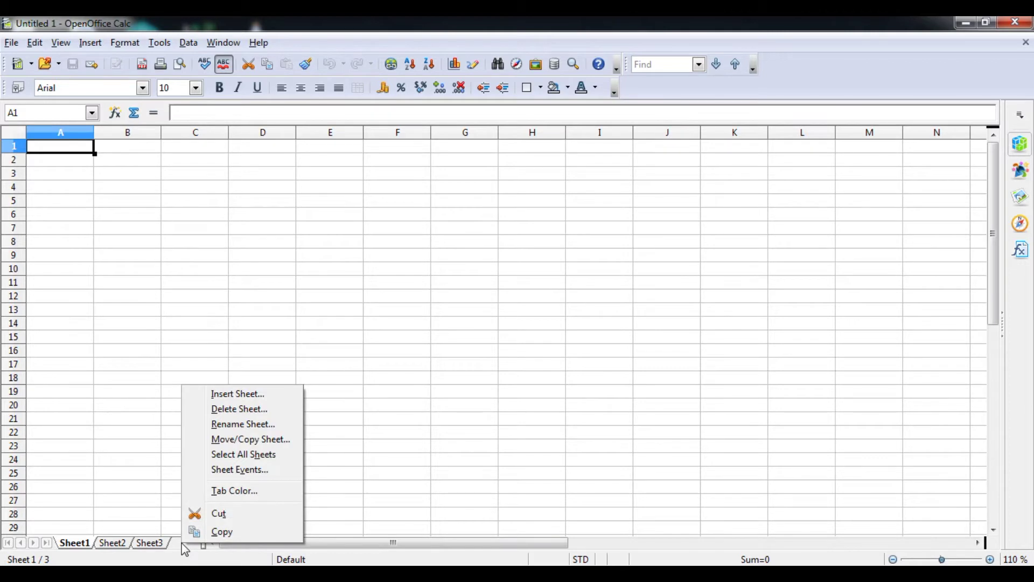
{"action": "left_click", "coordinate": [215, 393]}
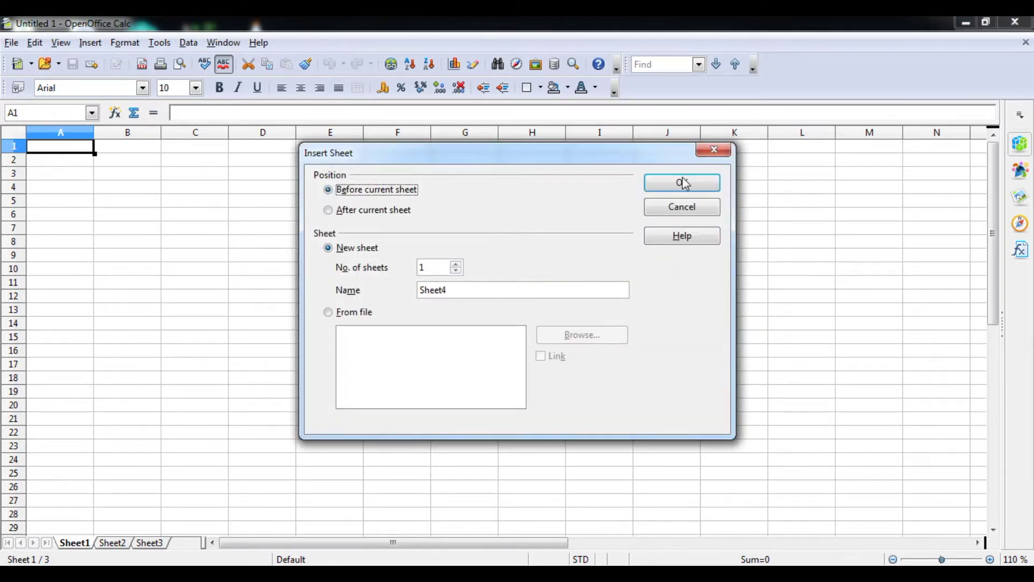
{"action": "left_click", "coordinate": [715, 155]}
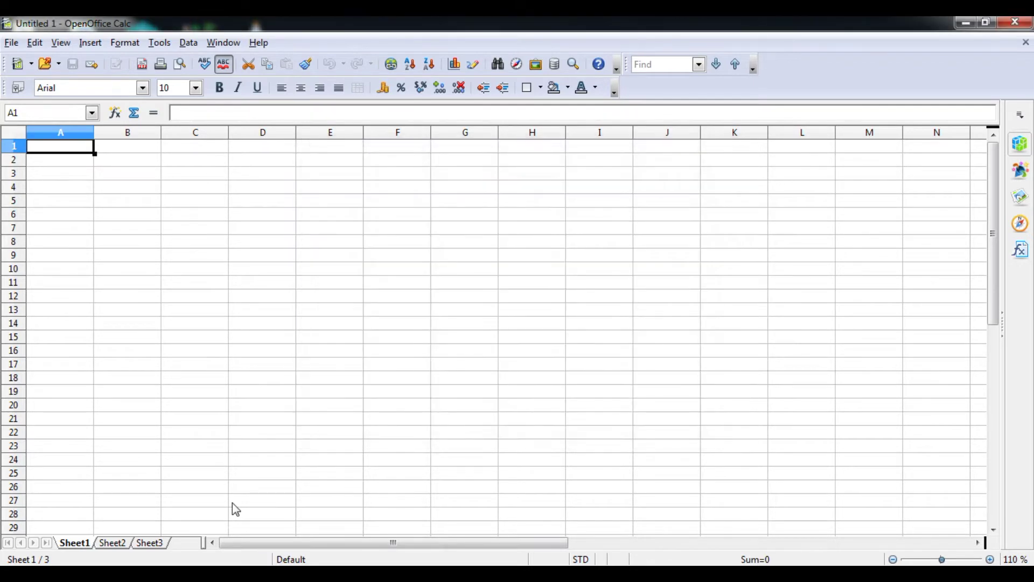
- Compare the before-current-sheet and after-current-sheet positions in the Insert Sheet options, and close them without inserting anything
{"action": "double_click", "coordinate": [188, 545]}
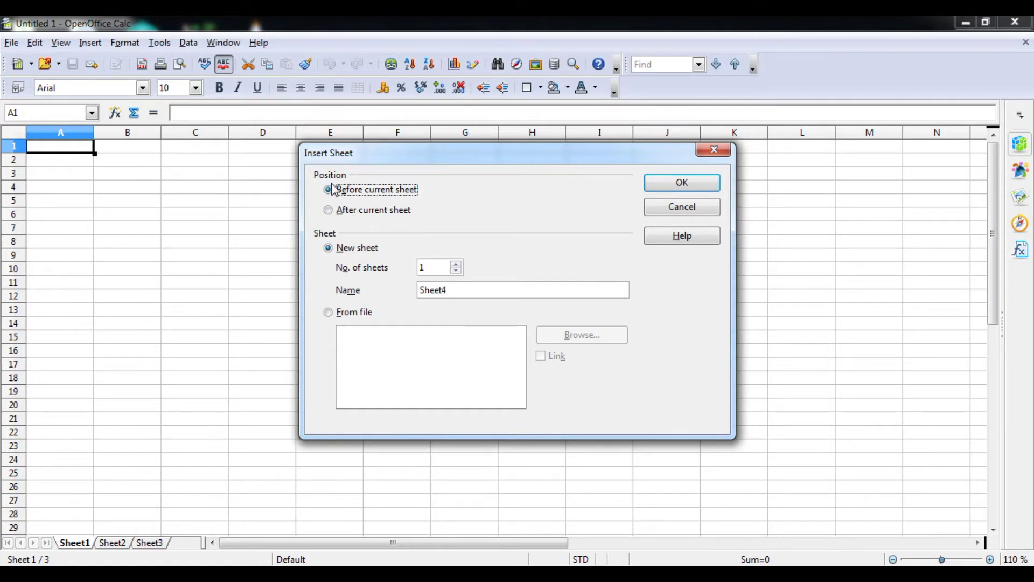
{"action": "left_click", "coordinate": [328, 209]}
{"action": "left_click", "coordinate": [329, 190]}
{"action": "left_click", "coordinate": [328, 210]}
{"action": "left_click", "coordinate": [328, 190]}
{"action": "left_click", "coordinate": [328, 209]}
{"action": "left_click", "coordinate": [330, 191]}
{"action": "left_click", "coordinate": [714, 150]}
- Insert one new sheet before Sheet2
{"action": "right_click", "coordinate": [112, 543]}
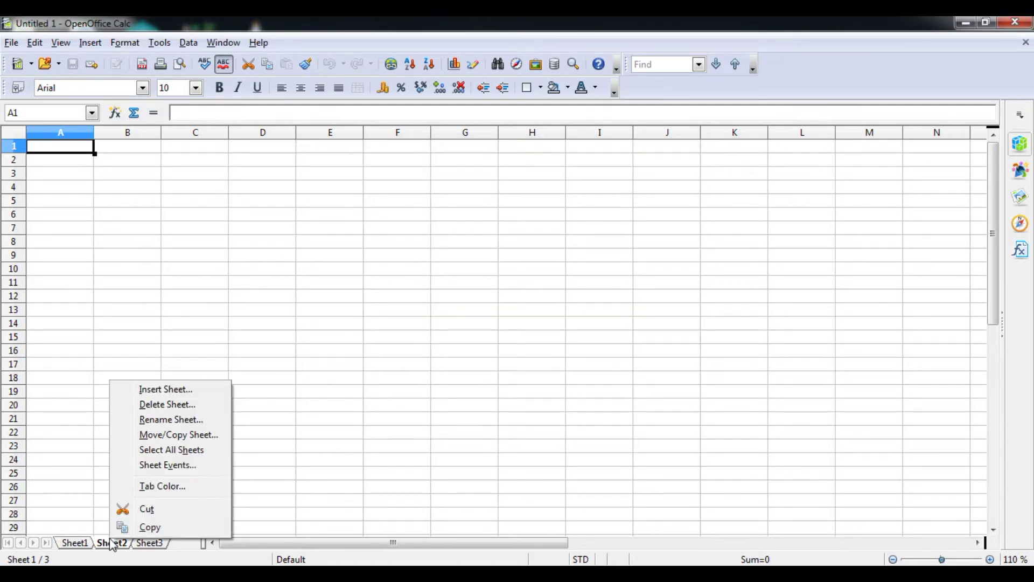
{"action": "left_click", "coordinate": [164, 389]}
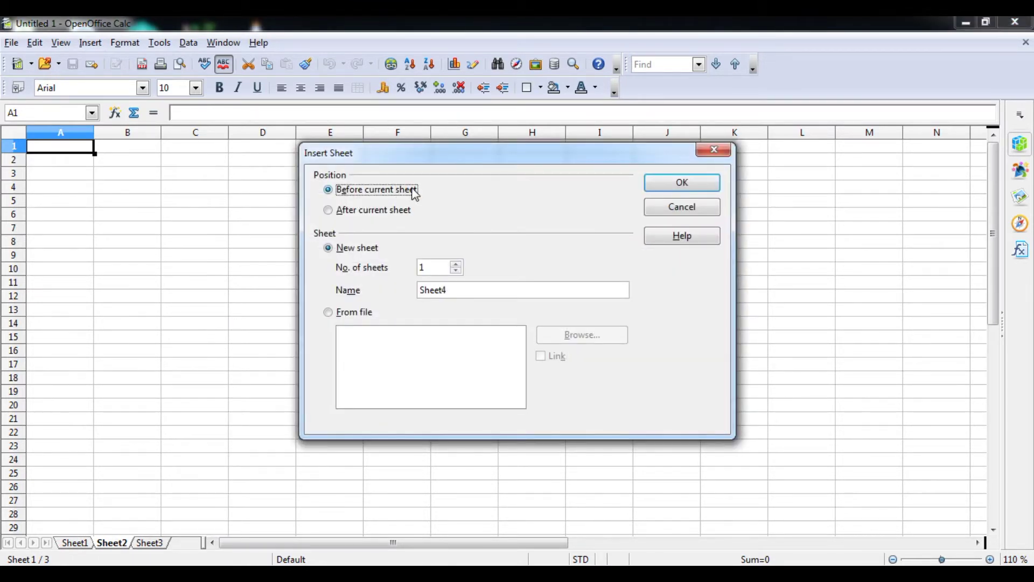
{"action": "left_click", "coordinate": [672, 183]}
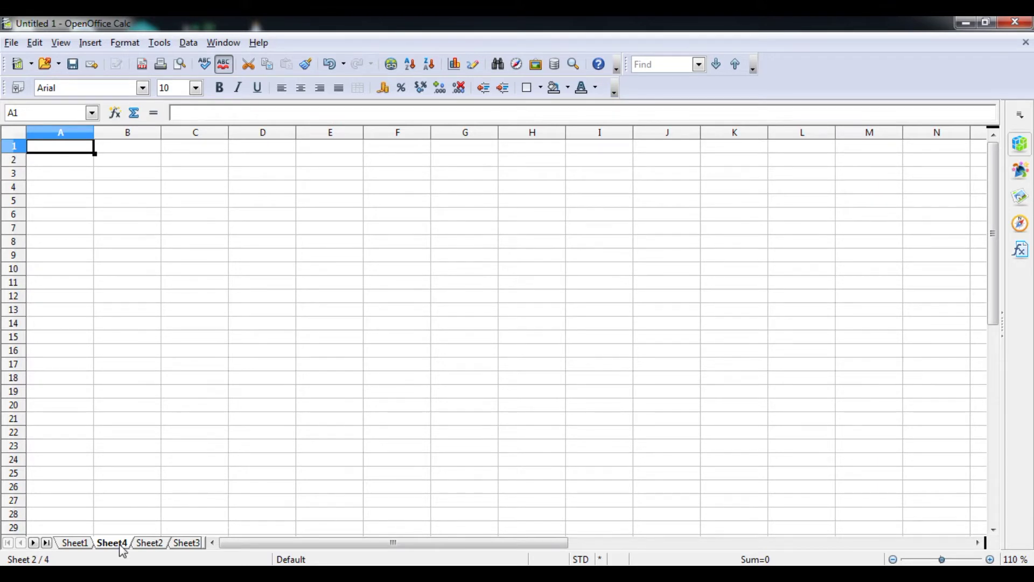
- Insert one new sheet after Sheet4
{"action": "right_click", "coordinate": [122, 550]}
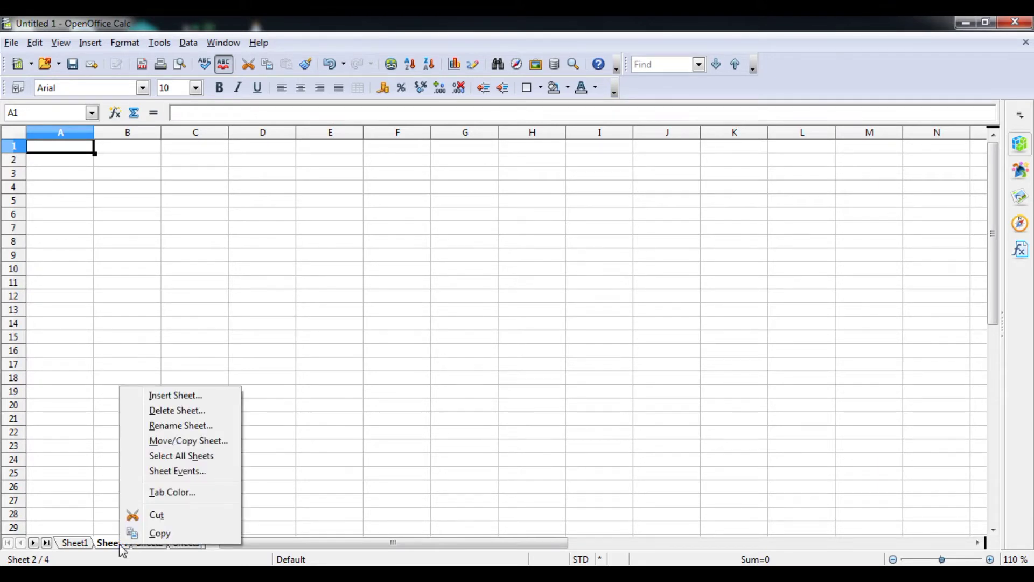
{"action": "left_click", "coordinate": [174, 396]}
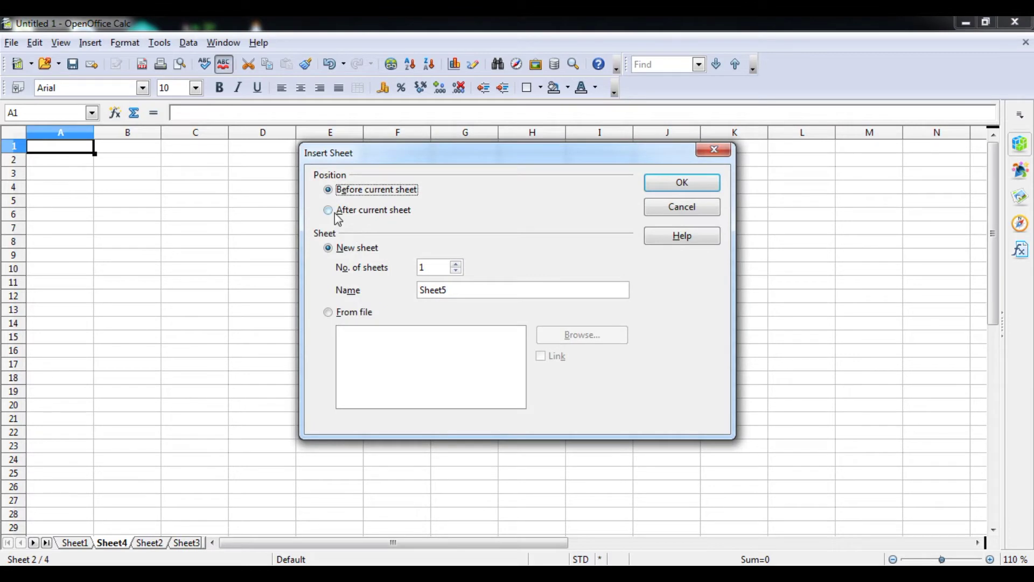
{"action": "left_click", "coordinate": [334, 212]}
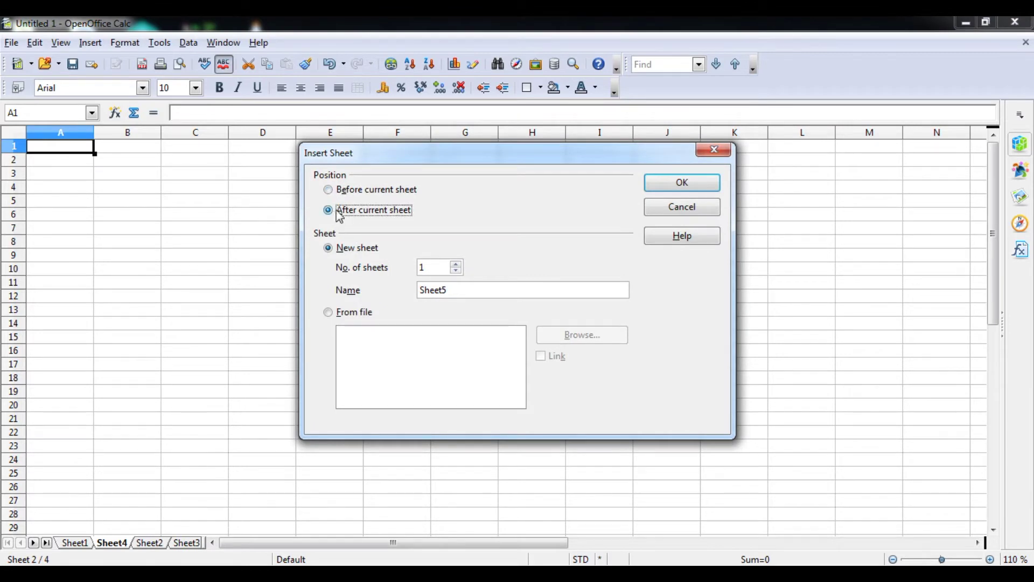
{"action": "left_click", "coordinate": [682, 183]}
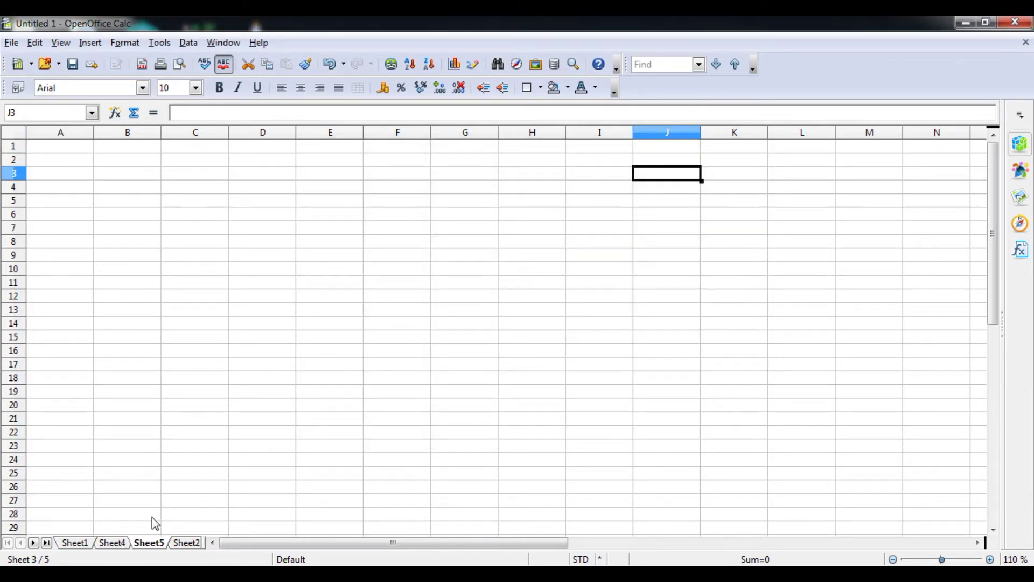
- Open the Insert Sheet options with Sheet4 as the current sheet
{"action": "left_click", "coordinate": [114, 543]}
{"action": "right_click", "coordinate": [114, 543]}
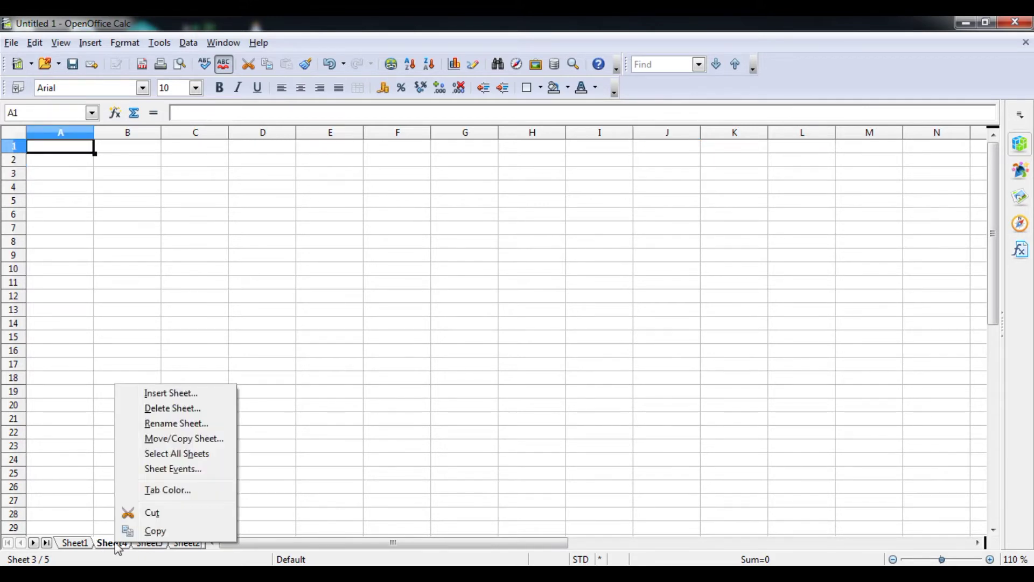
{"action": "left_click", "coordinate": [180, 394]}
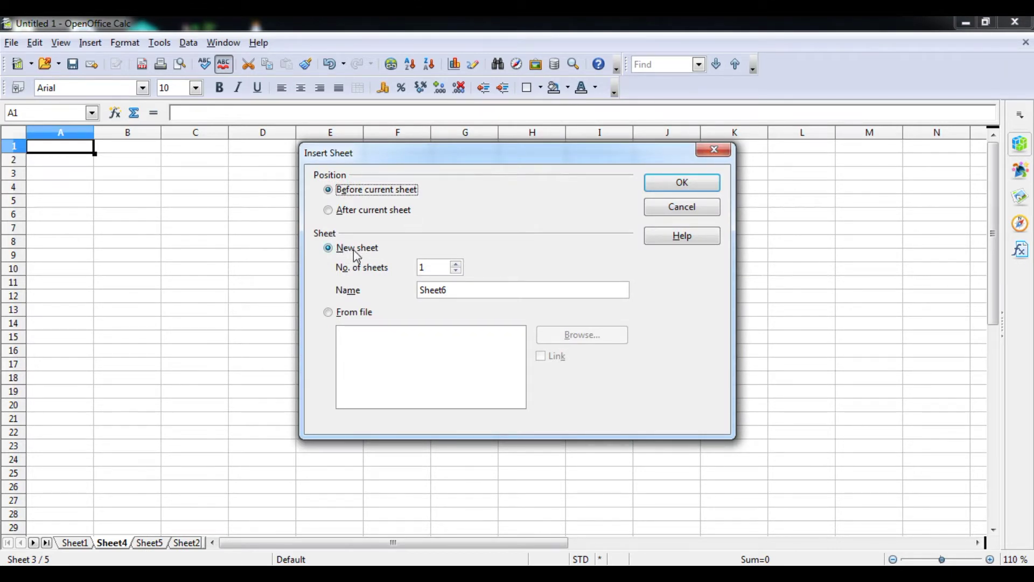
{"action": "left_click", "coordinate": [457, 265]}
{"action": "left_click", "coordinate": [457, 265]}
{"action": "left_click", "coordinate": [458, 265]}
{"action": "left_click", "coordinate": [457, 265]}
{"action": "left_click", "coordinate": [457, 271]}
{"action": "left_click", "coordinate": [458, 271]}
{"action": "left_click", "coordinate": [457, 272]}
{"action": "left_click", "coordinate": [457, 272]}
- Name the new sheet "My Sheet" and insert it before Sheet4
{"action": "left_click_drag", "start_coordinate": [455, 289], "coordinate": [399, 292]}
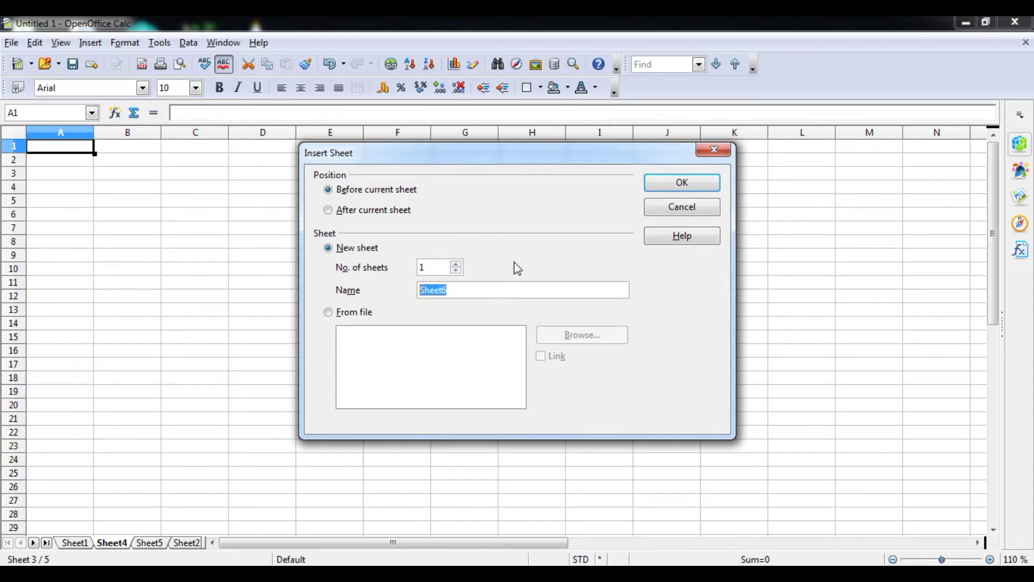
{"action": "type", "text": "My Sheet"}
{"action": "left_click", "coordinate": [672, 189]}
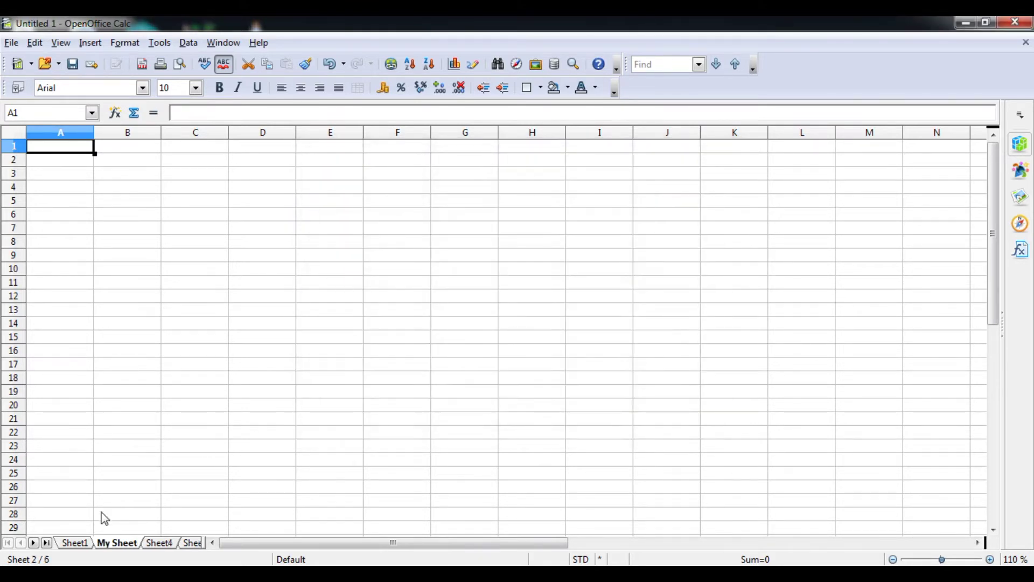
- Insert four new sheets before My Sheet and widen the sheet tab area to show more sheet tabs
{"action": "right_click", "coordinate": [122, 551]}
{"action": "left_click", "coordinate": [181, 395]}
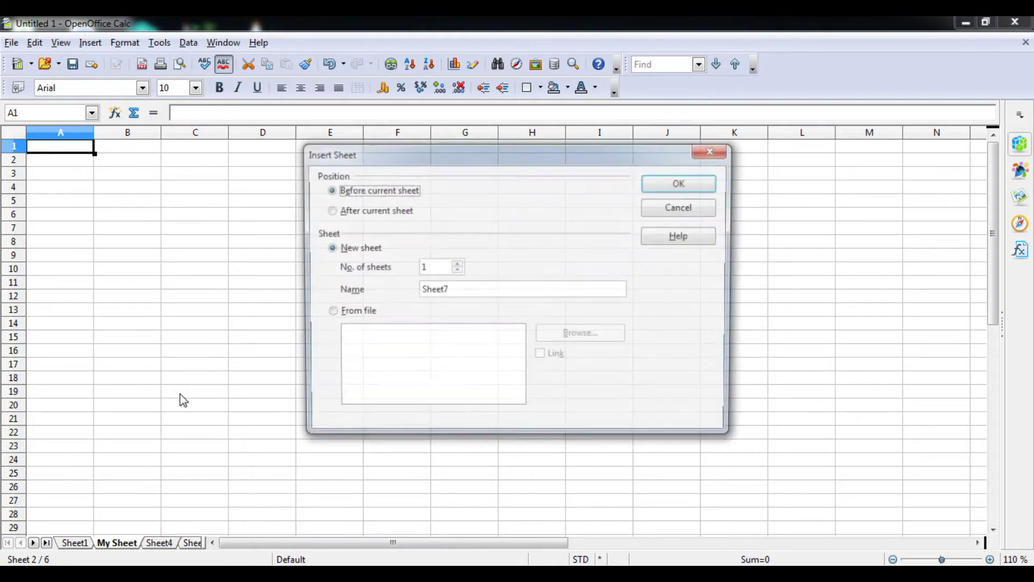
{"action": "left_click", "coordinate": [456, 265]}
{"action": "left_click", "coordinate": [457, 265]}
{"action": "left_click", "coordinate": [456, 265]}
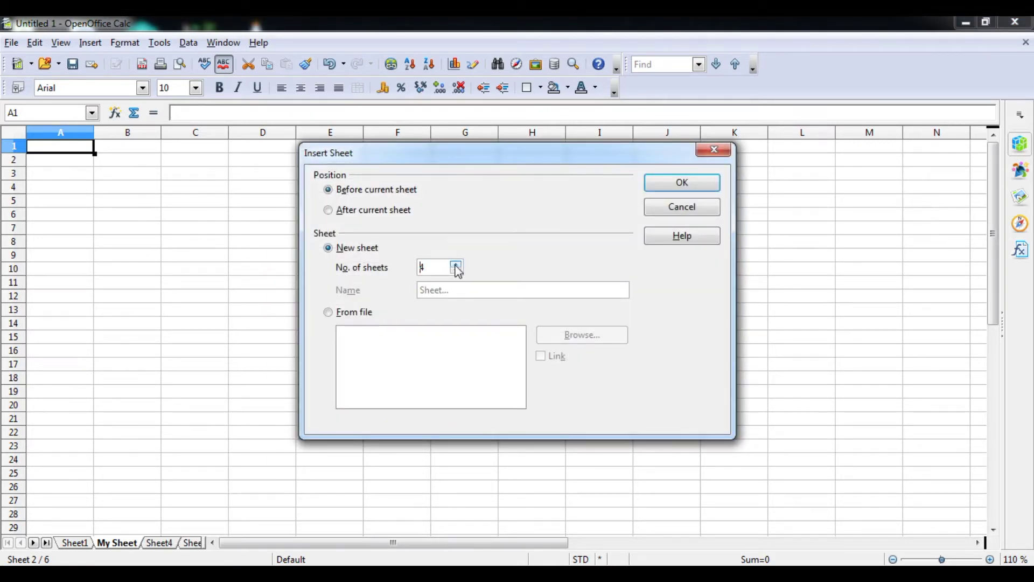
{"action": "left_click", "coordinate": [670, 184]}
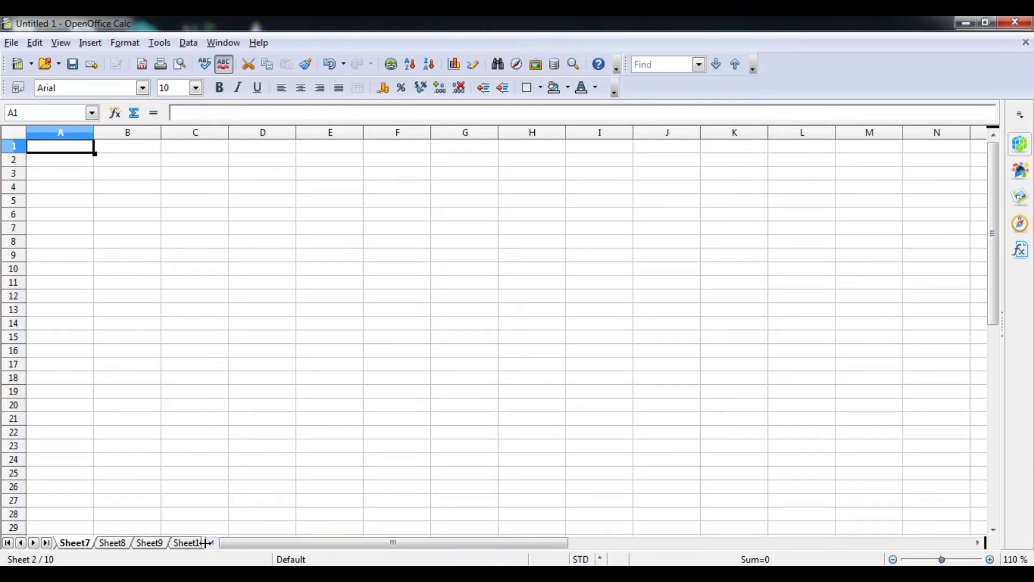
{"action": "left_click_drag", "start_coordinate": [204, 542], "coordinate": [506, 544]}
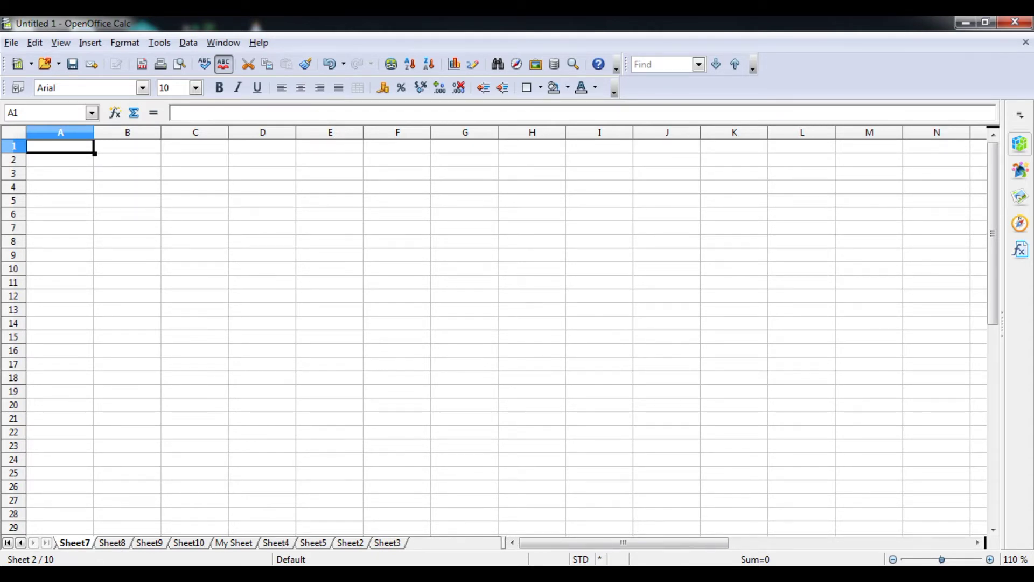
- Start inserting a sheet from a file before Sheet8, and load the Whatif file from the Work folder as the source
{"action": "left_click", "coordinate": [121, 536]}
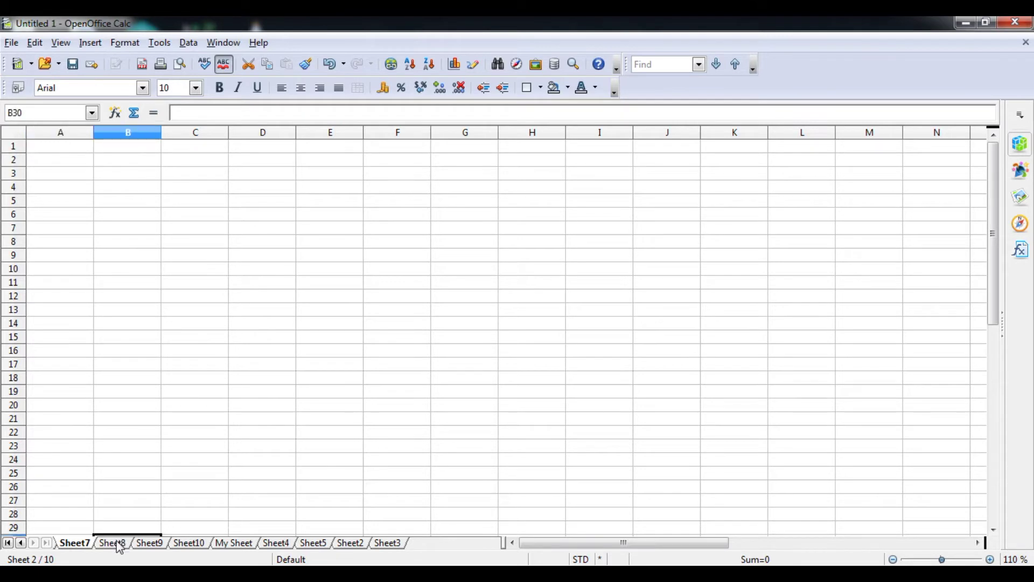
{"action": "right_click", "coordinate": [120, 545]}
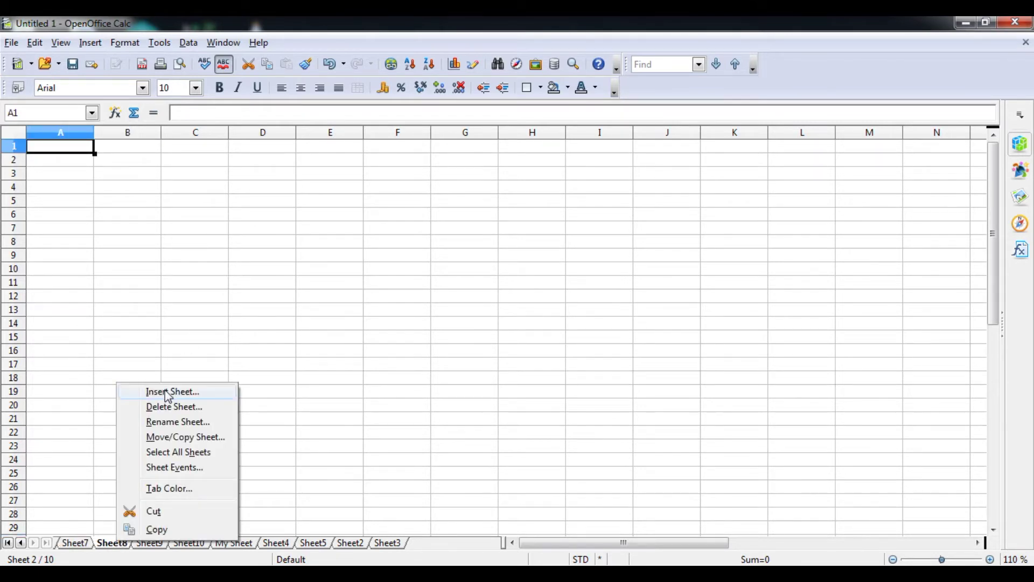
{"action": "left_click", "coordinate": [169, 395]}
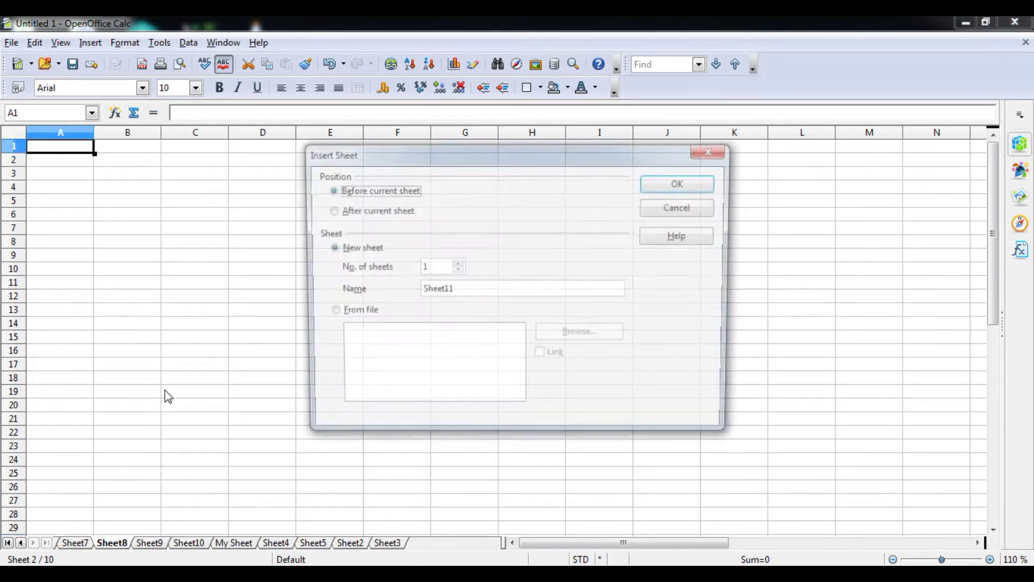
{"action": "left_click", "coordinate": [329, 313]}
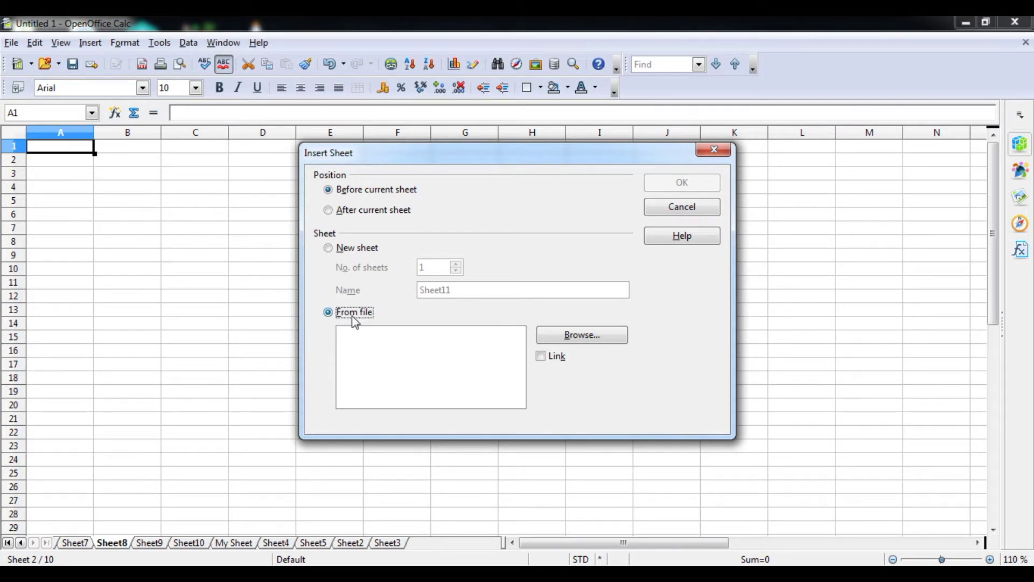
{"action": "left_click", "coordinate": [581, 335]}
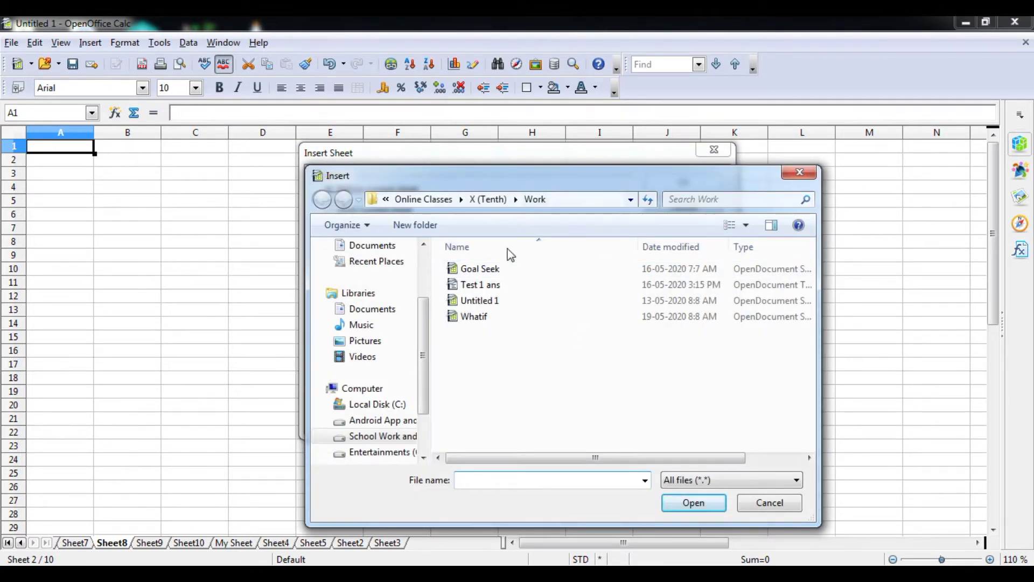
{"action": "left_click_drag", "start_coordinate": [551, 180], "coordinate": [542, 93]}
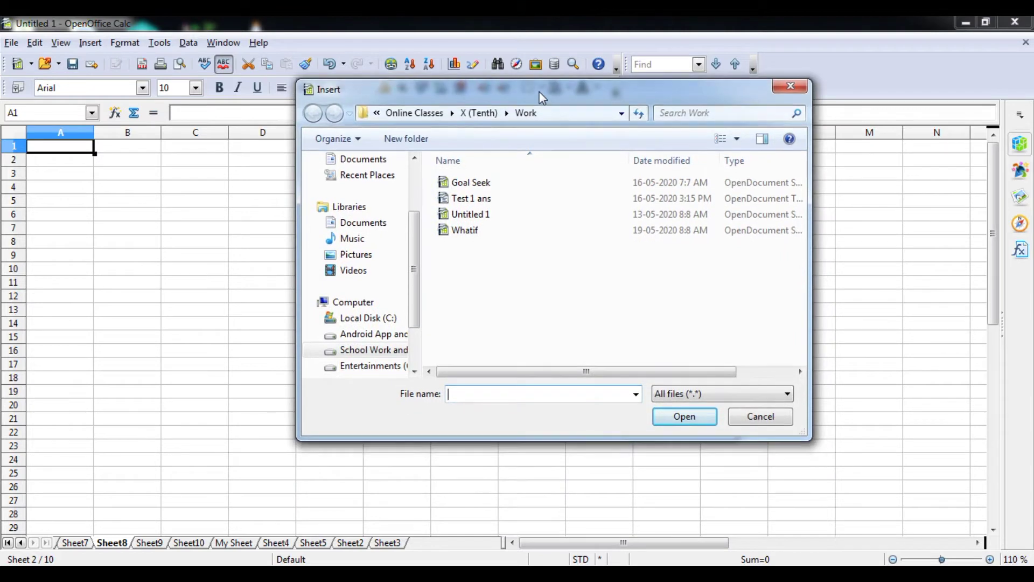
{"action": "left_click", "coordinate": [480, 231]}
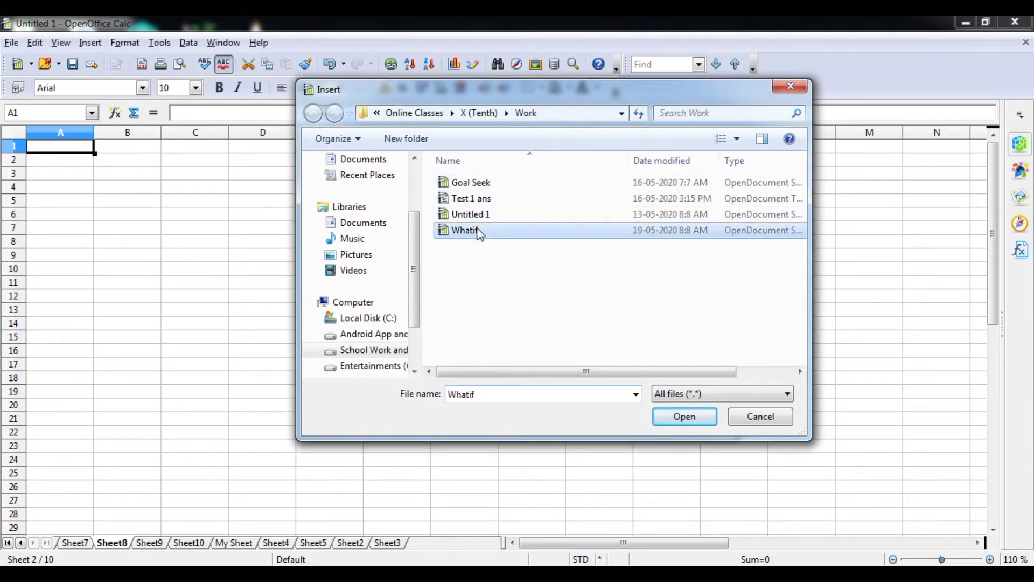
{"action": "left_click", "coordinate": [691, 421]}
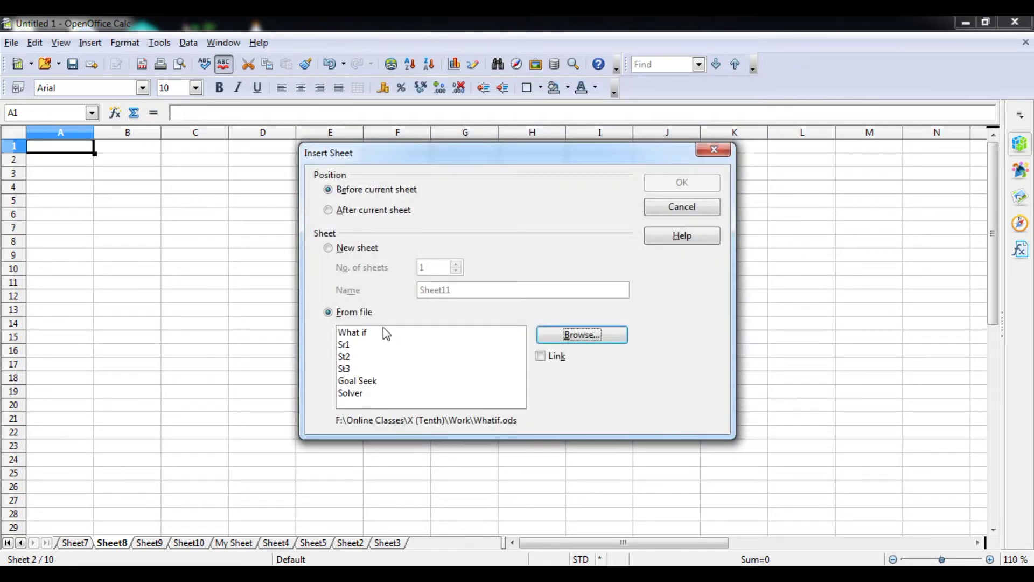
- Go through the source file's sheets What if, Sr1, St2, St3 and Goal Seek in the from-file list
{"action": "left_click", "coordinate": [363, 336]}
{"action": "left_click", "coordinate": [355, 345]}
{"action": "left_click", "coordinate": [353, 357]}
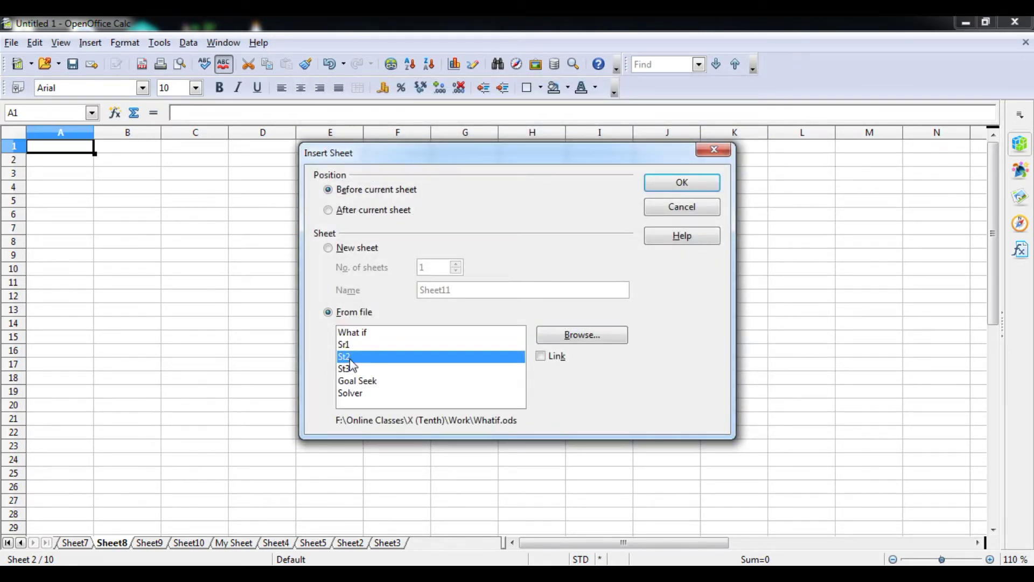
{"action": "left_click", "coordinate": [353, 371]}
{"action": "left_click", "coordinate": [355, 382]}
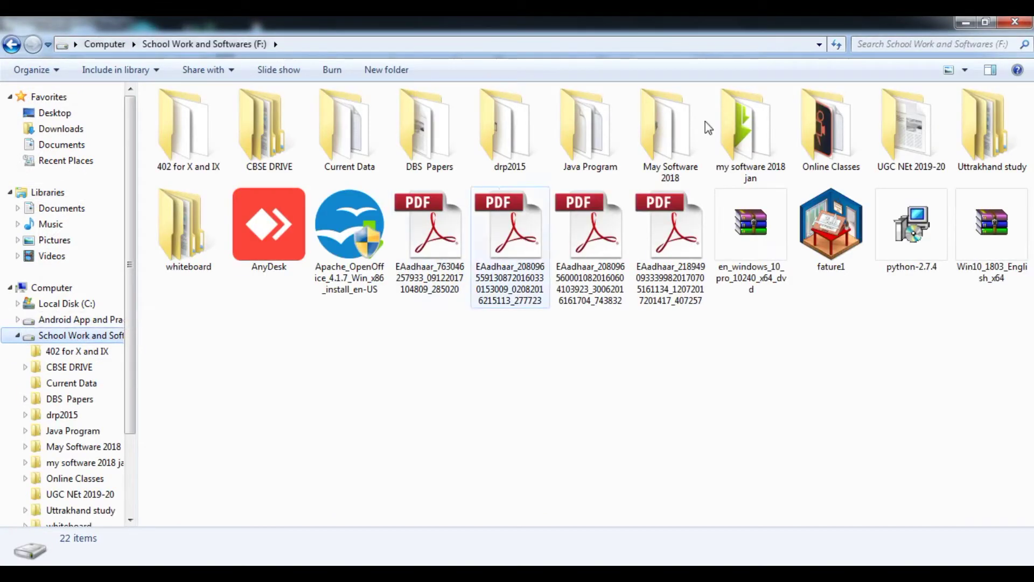
- Open the Whatif spreadsheet from the Online Classes > X (Tenth) > Work folder on the School Work and Softwares (F:) drive
{"action": "double_click", "coordinate": [842, 128]}
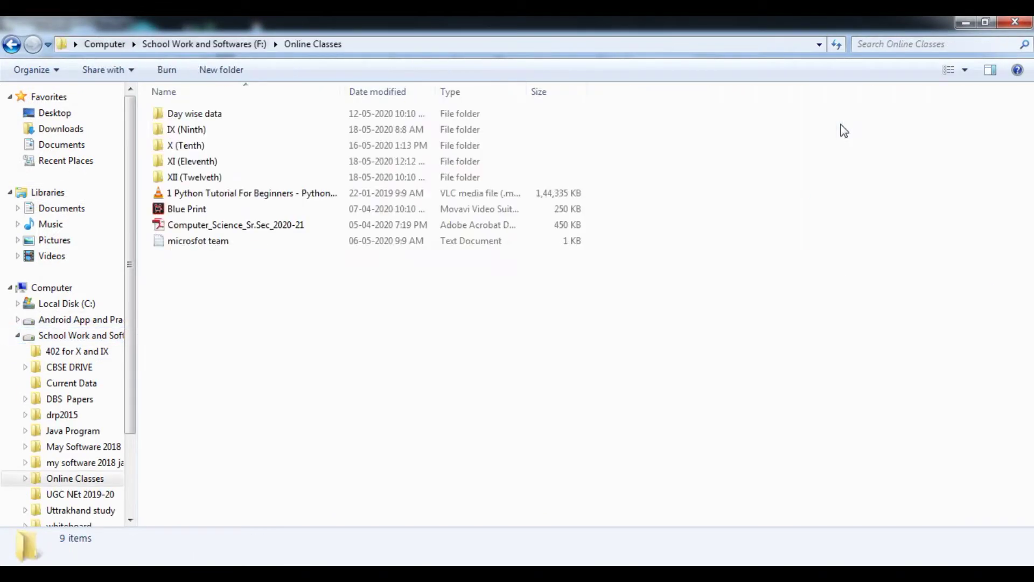
{"action": "double_click", "coordinate": [305, 149]}
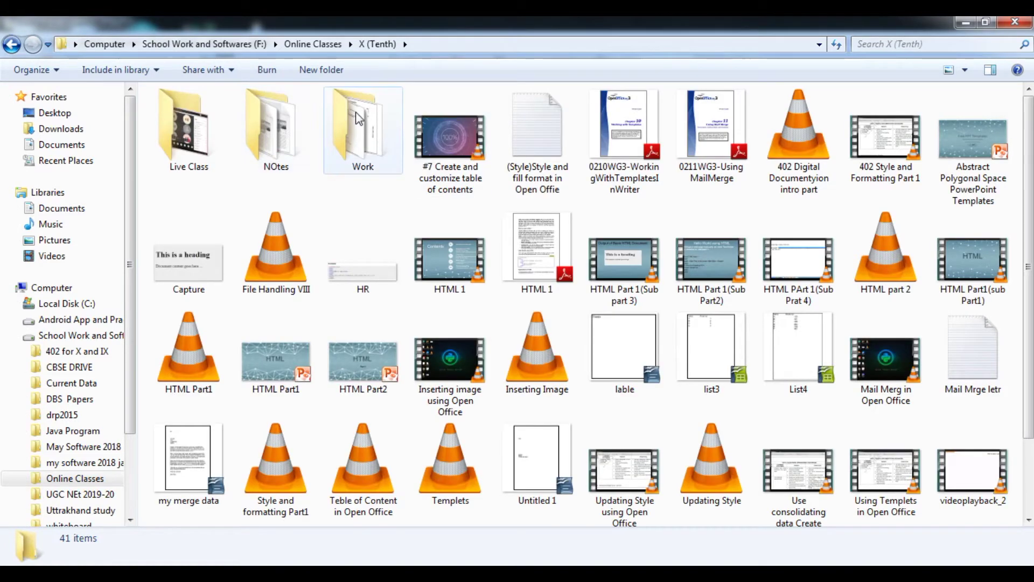
{"action": "double_click", "coordinate": [357, 127]}
{"action": "left_click", "coordinate": [212, 160]}
{"action": "double_click", "coordinate": [212, 160]}
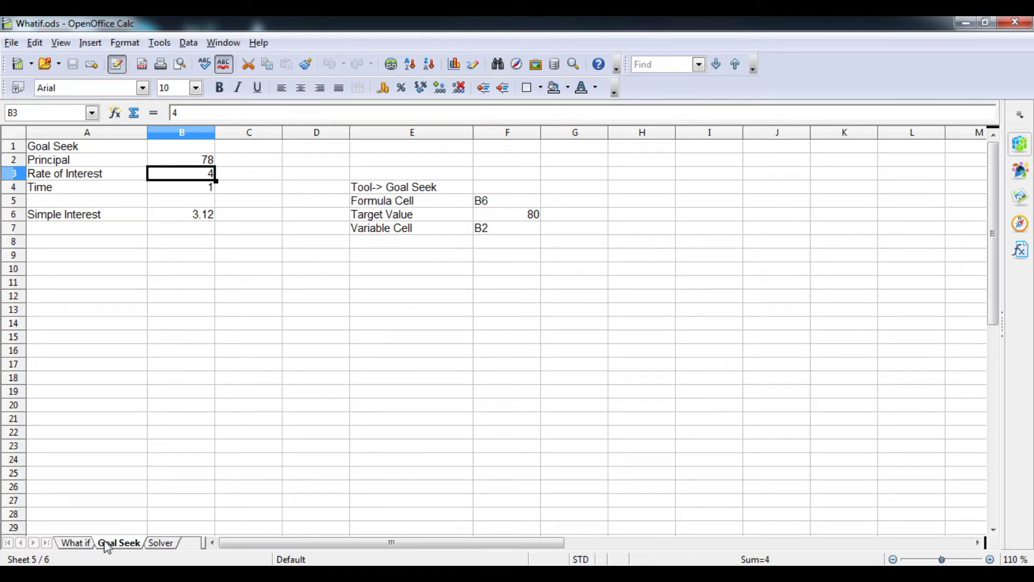
- Examine the Solver and Goal Seek sheets in Whatif.ods and compare them with the sheet list in the Insert Sheet dialog
{"action": "left_click", "coordinate": [157, 545]}
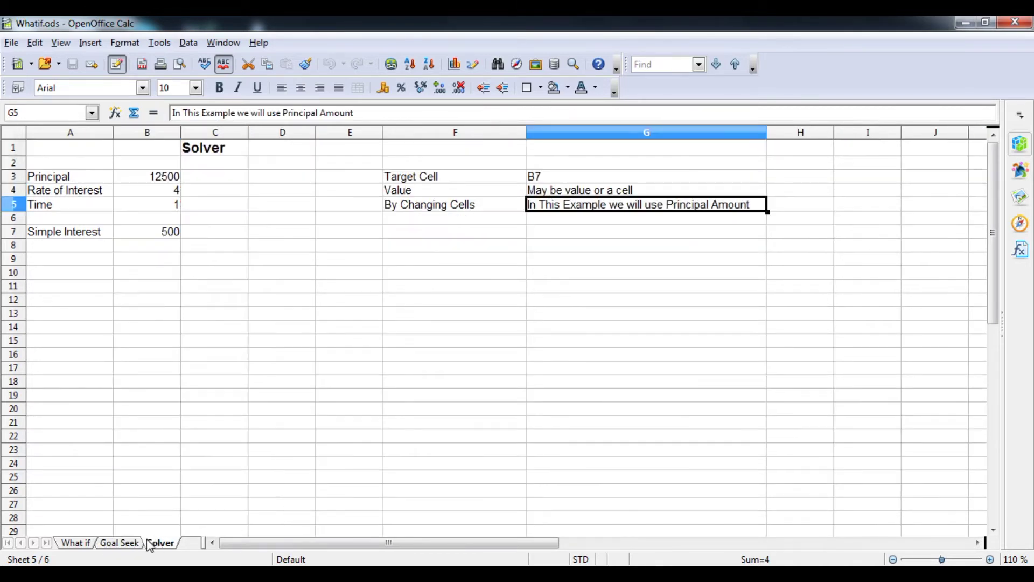
{"action": "left_click", "coordinate": [111, 543]}
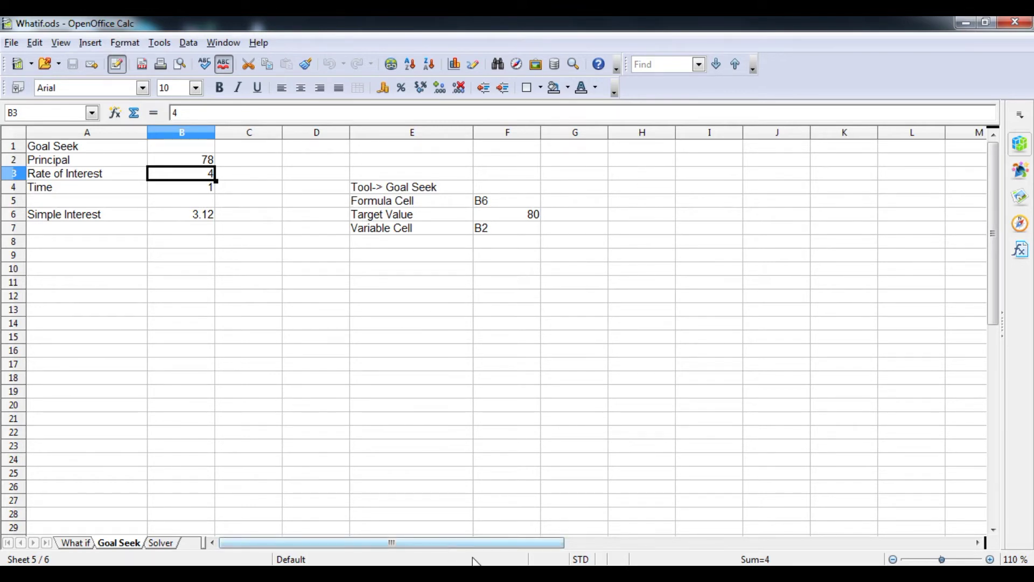
{"action": "left_click", "coordinate": [430, 517]}
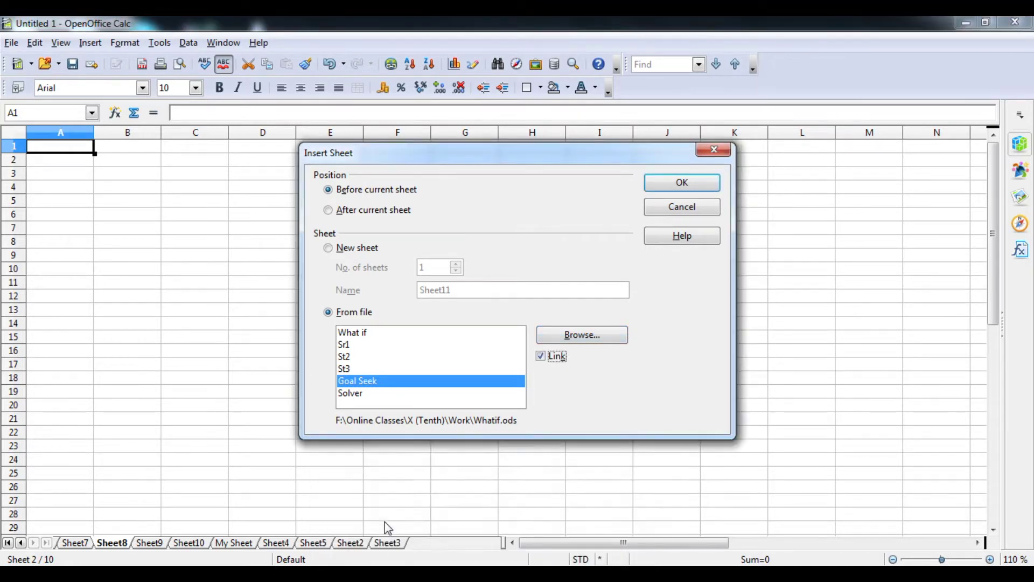
{"action": "left_click", "coordinate": [565, 478]}
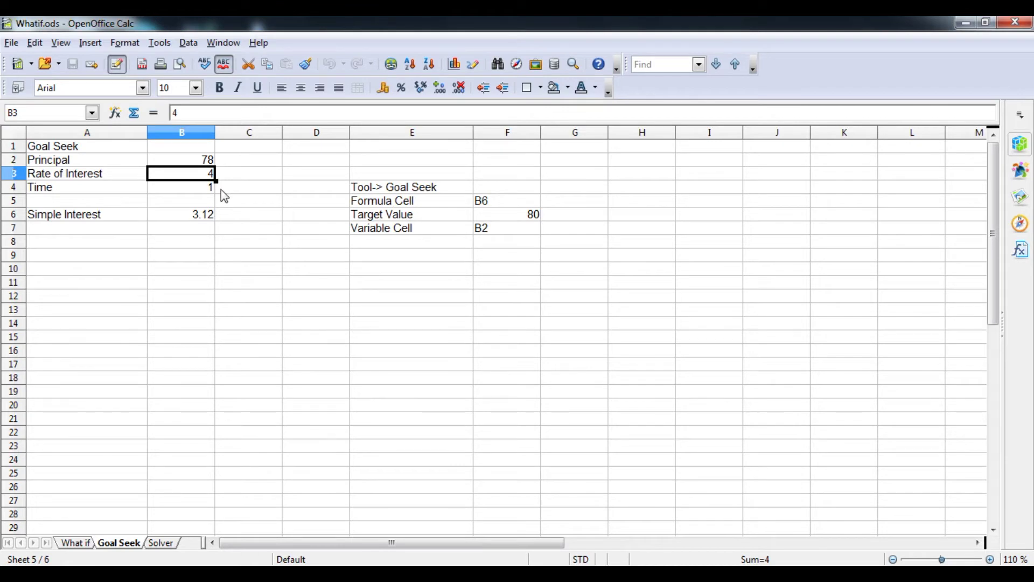
- Insert the Goal Seek sheet from Whatif.ods as a linked sheet before Sheet8 in Untitled 1, and update all links
{"action": "left_click", "coordinate": [423, 533]}
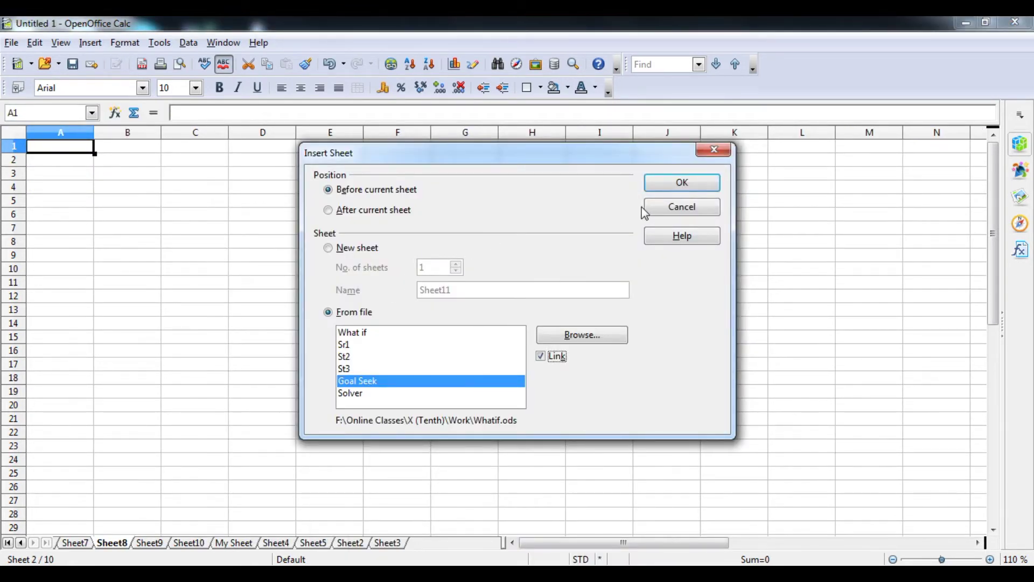
{"action": "left_click", "coordinate": [679, 188]}
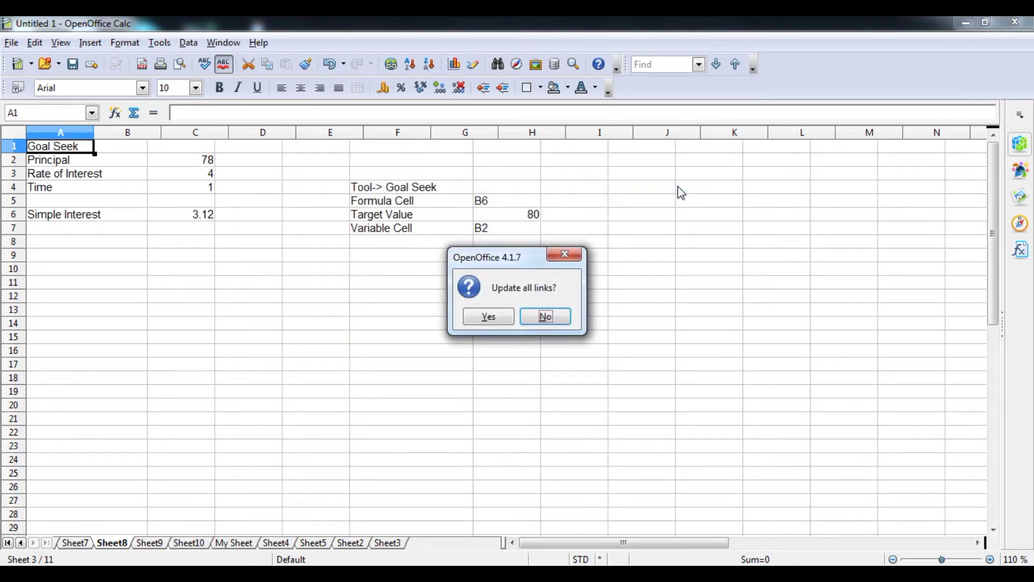
{"action": "left_click", "coordinate": [477, 318]}
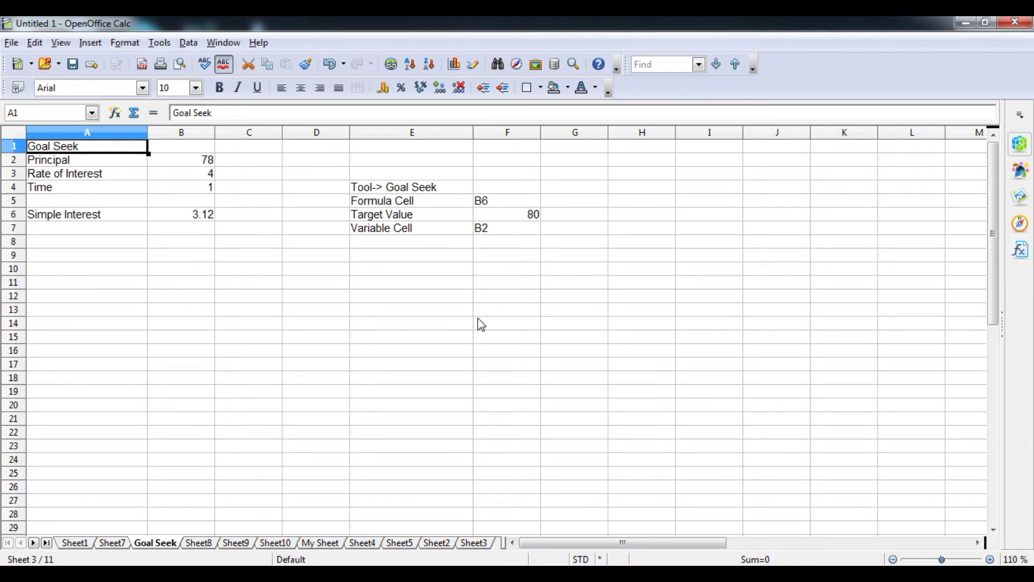
- Save the workbook as "Linking Sheet" in the Work folder as an ODF Spreadsheet and close it
{"action": "left_click", "coordinate": [74, 67]}
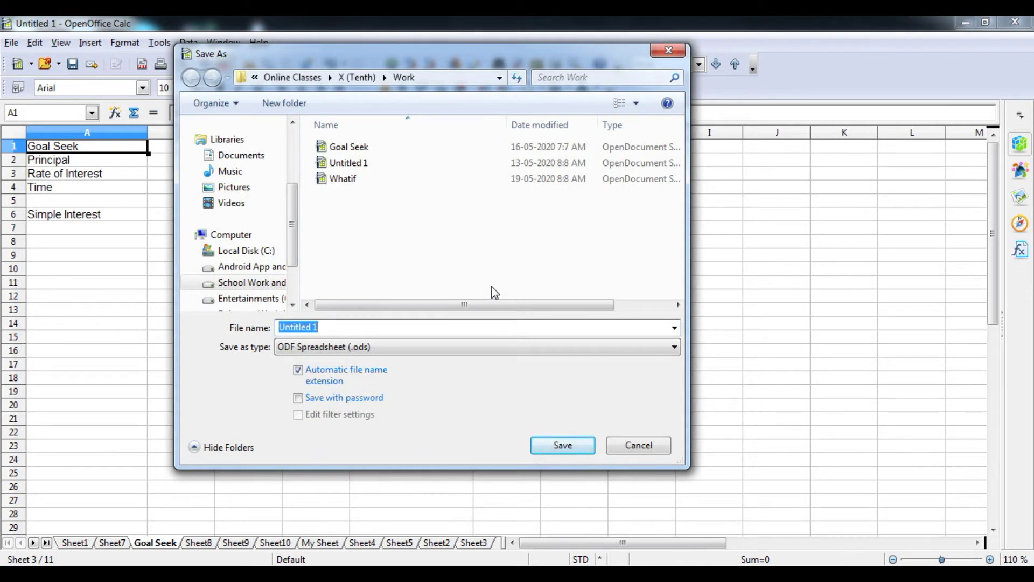
{"action": "type", "text": "Li"}
{"action": "type", "text": "Linking"}
{"action": "key", "text": "Return"}
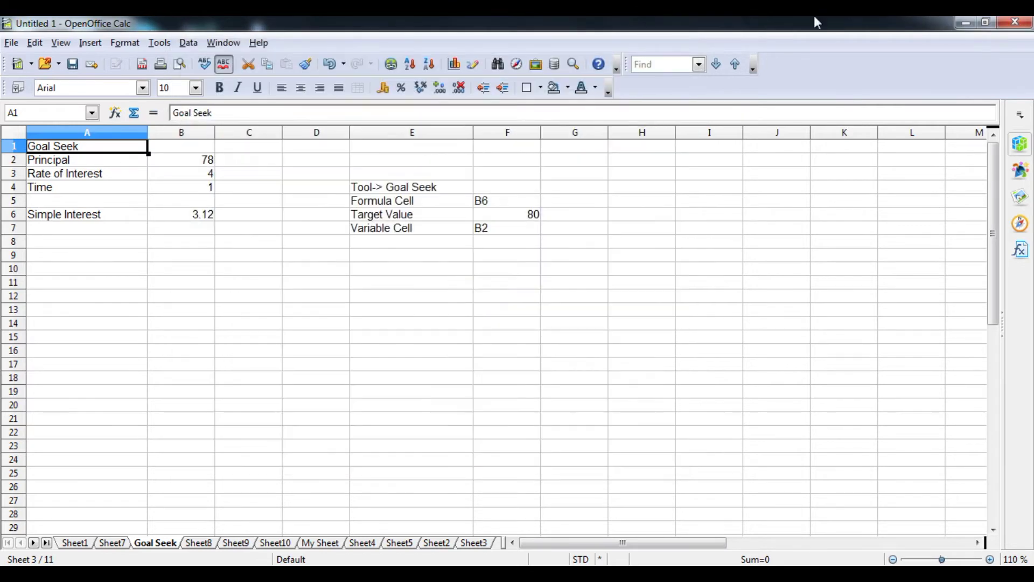
{"action": "left_click", "coordinate": [1015, 23]}
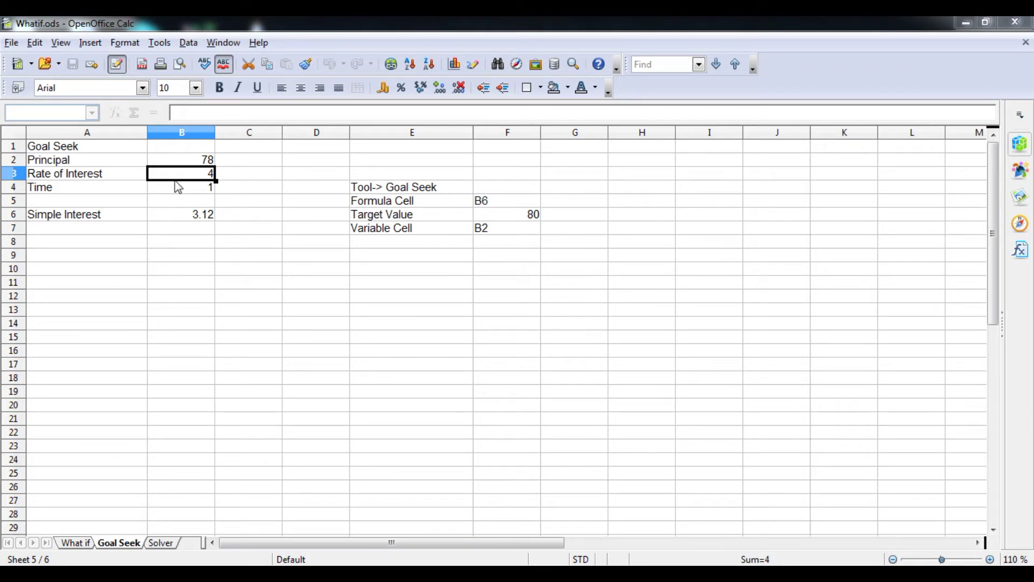
- Set the Principal in cell B2 of Whatif.ods's Goal Seek sheet to 10000, then save and close the file
{"action": "left_click", "coordinate": [193, 160]}
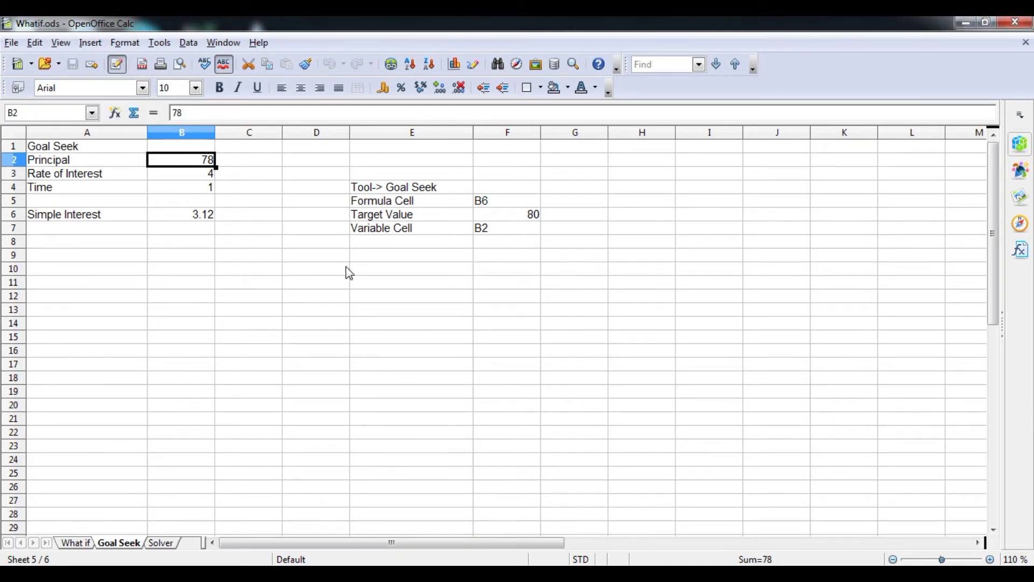
{"action": "type", "text": "10000"}
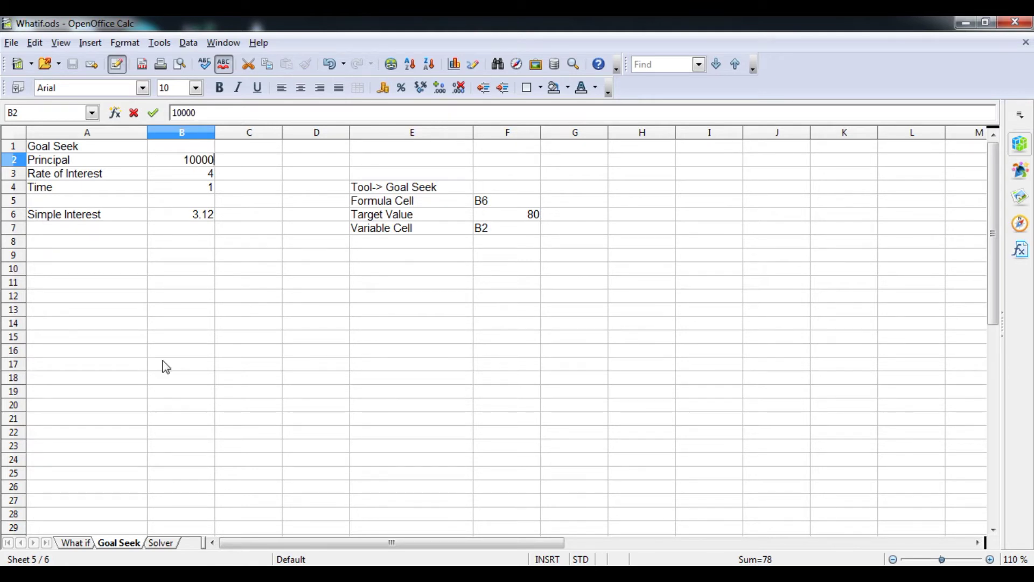
{"action": "key", "text": "Return"}
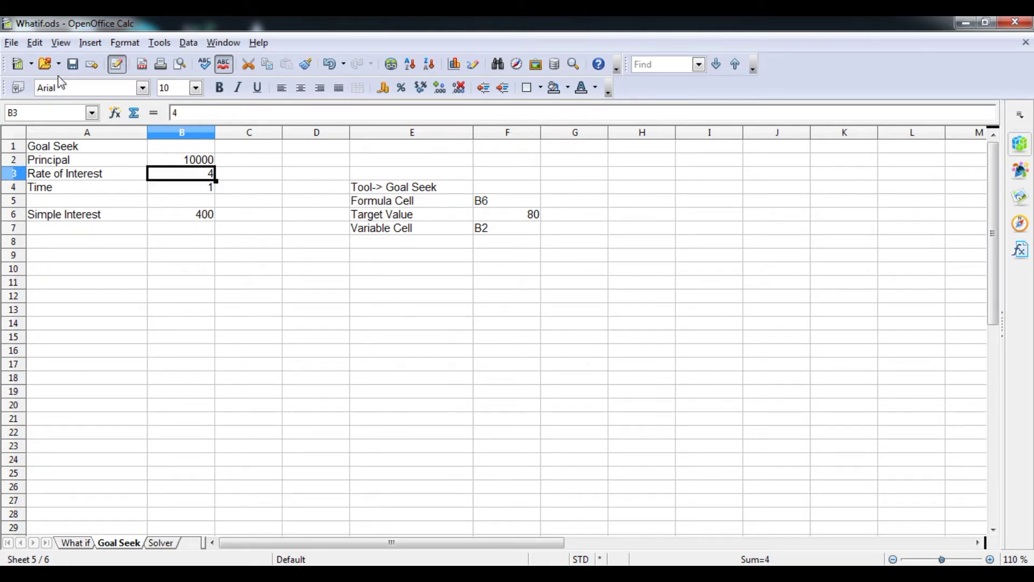
{"action": "left_click", "coordinate": [73, 64]}
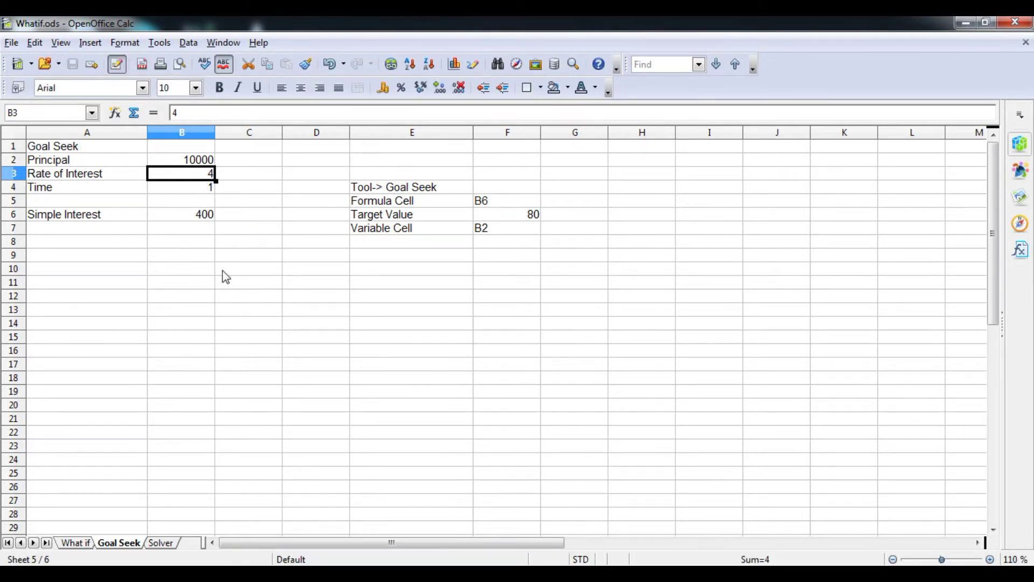
{"action": "left_click", "coordinate": [1016, 23]}
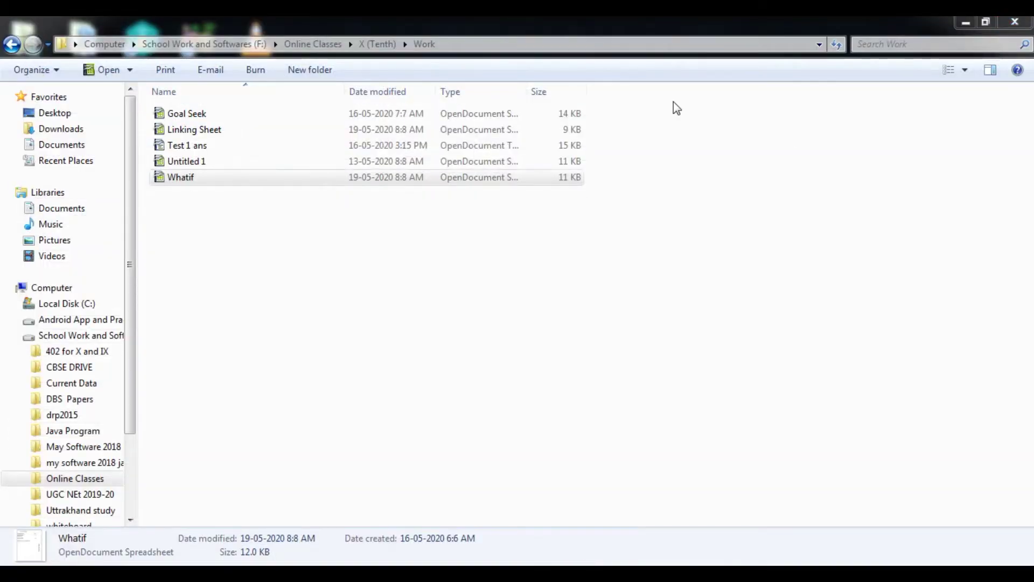
- Open the Linking Sheet file from the Work folder and update its links to other files
{"action": "double_click", "coordinate": [250, 130]}
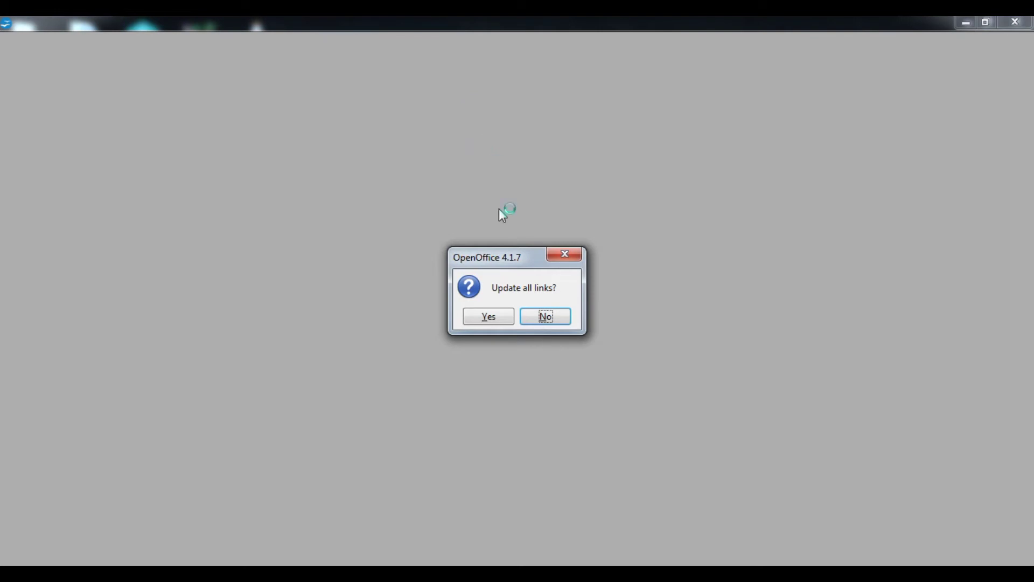
{"action": "left_click", "coordinate": [489, 321]}
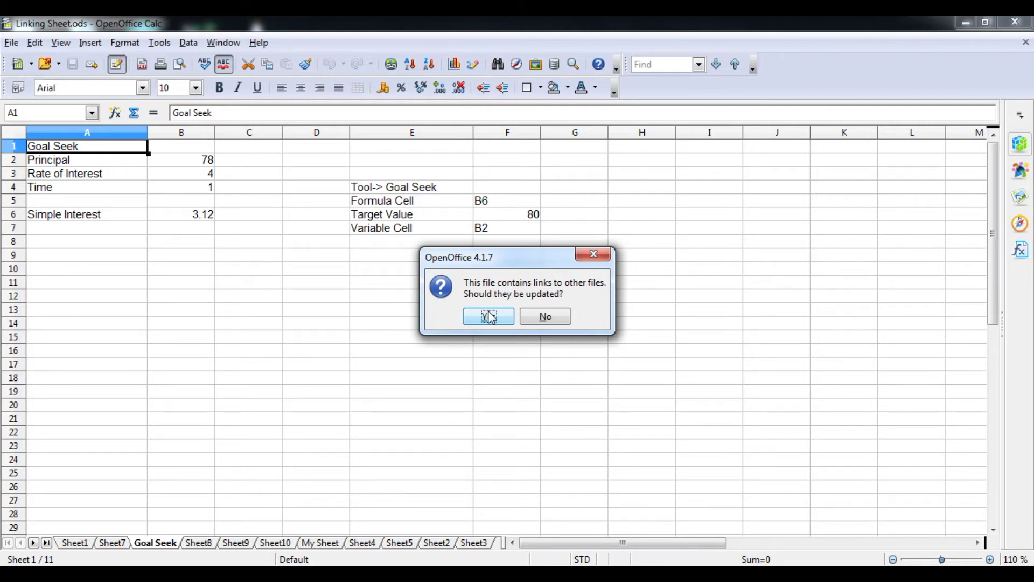
{"action": "left_click", "coordinate": [489, 317]}
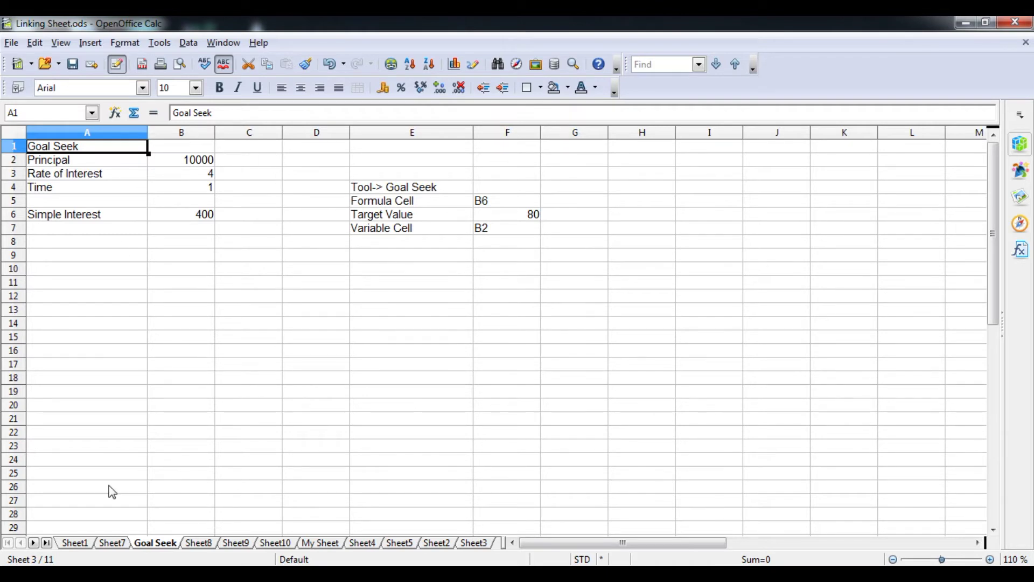
{"action": "left_click", "coordinate": [90, 43]}
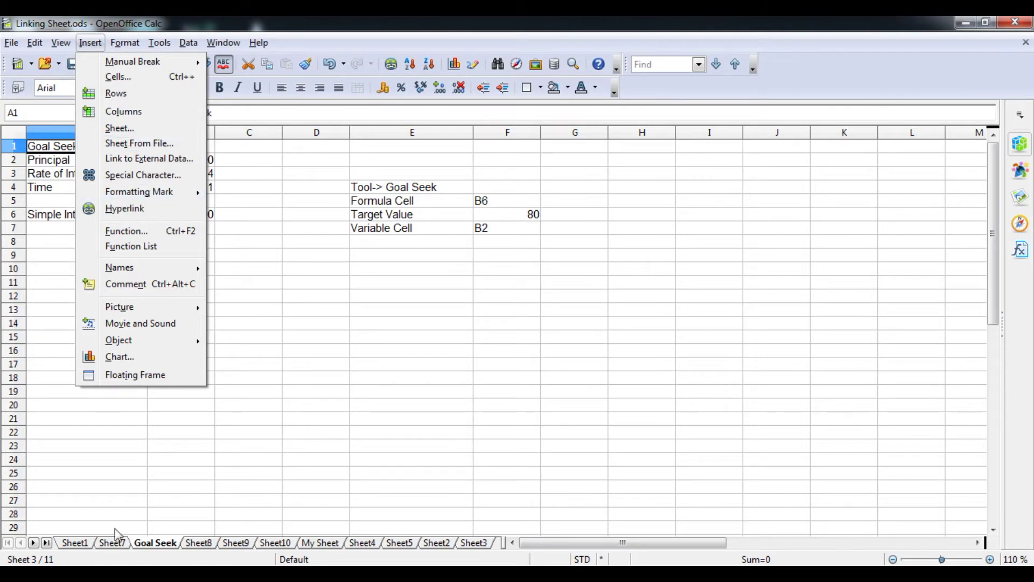
{"action": "left_click", "coordinate": [501, 555]}
{"action": "left_click", "coordinate": [495, 544]}
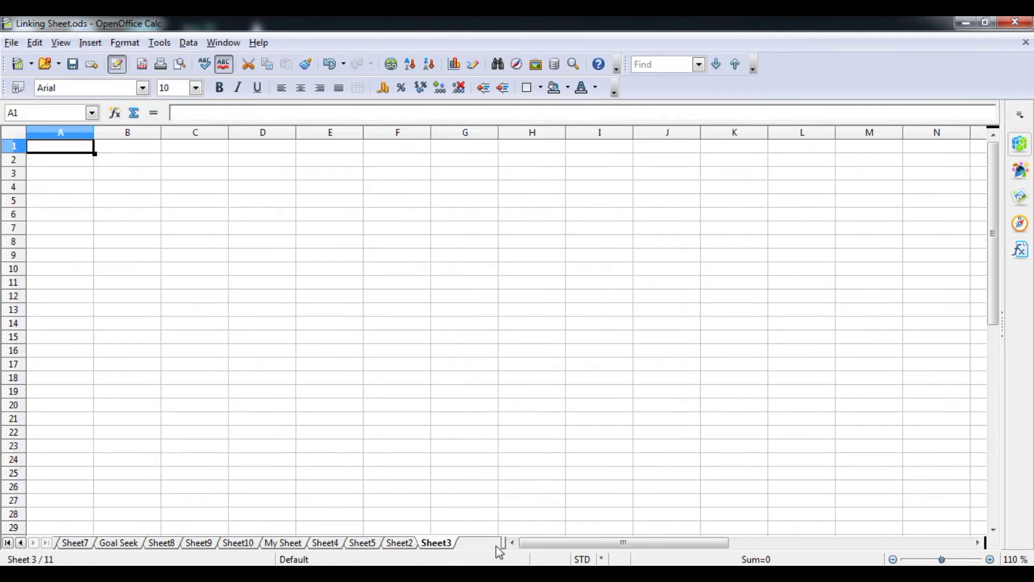
{"action": "double_click", "coordinate": [482, 547]}
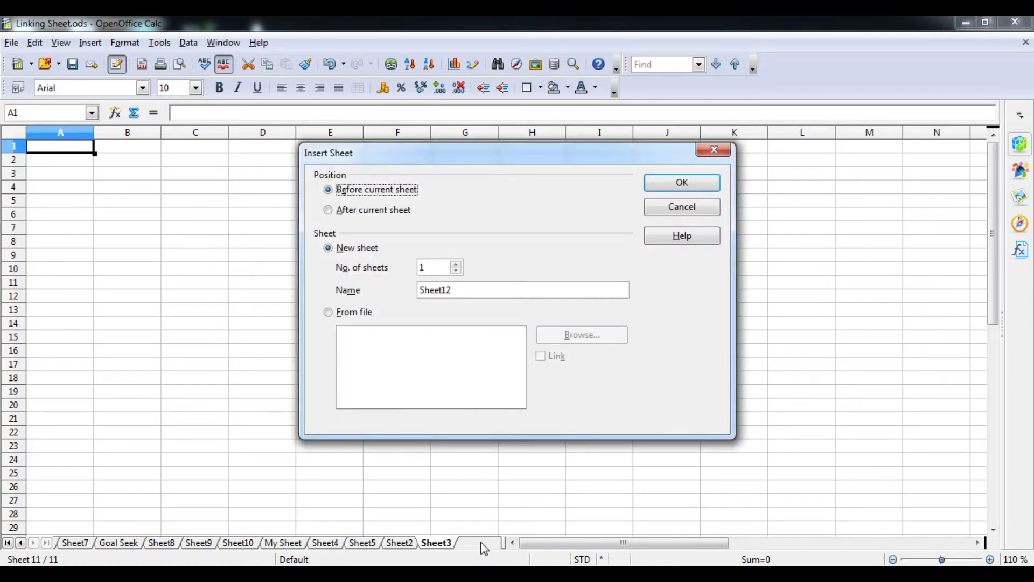
{"action": "left_click", "coordinate": [717, 150]}
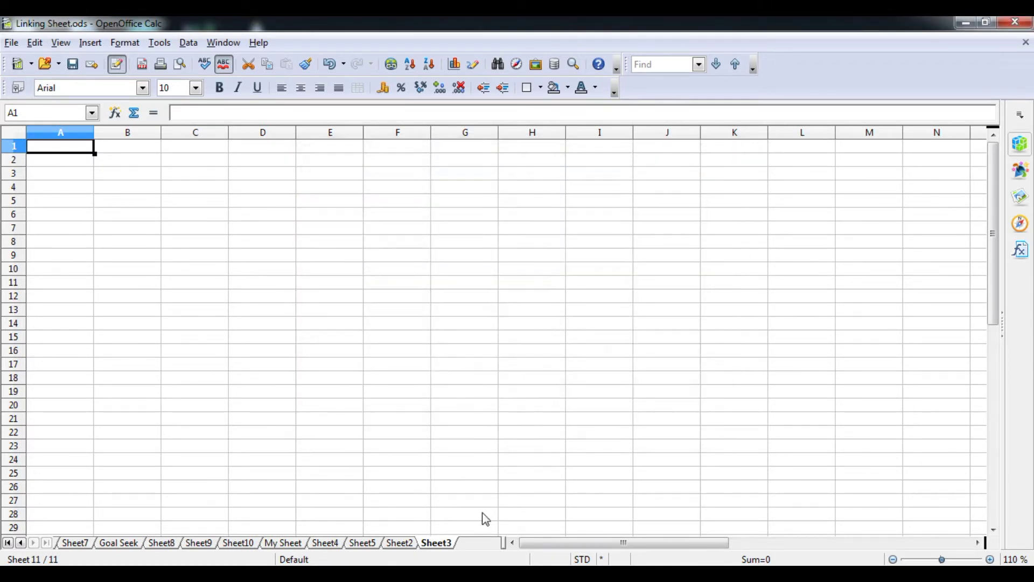
{"action": "right_click", "coordinate": [454, 550]}
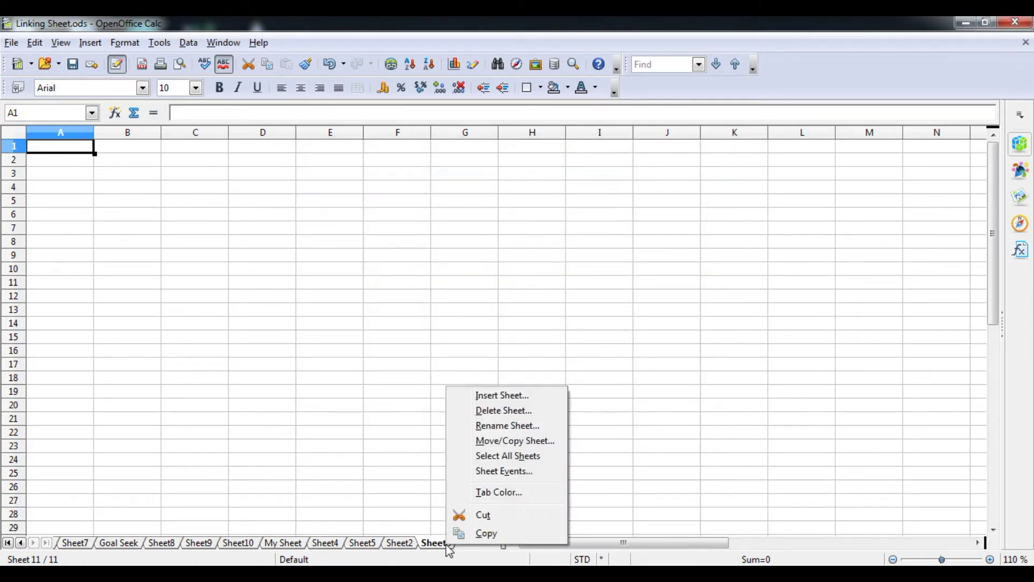
{"action": "left_click", "coordinate": [520, 401]}
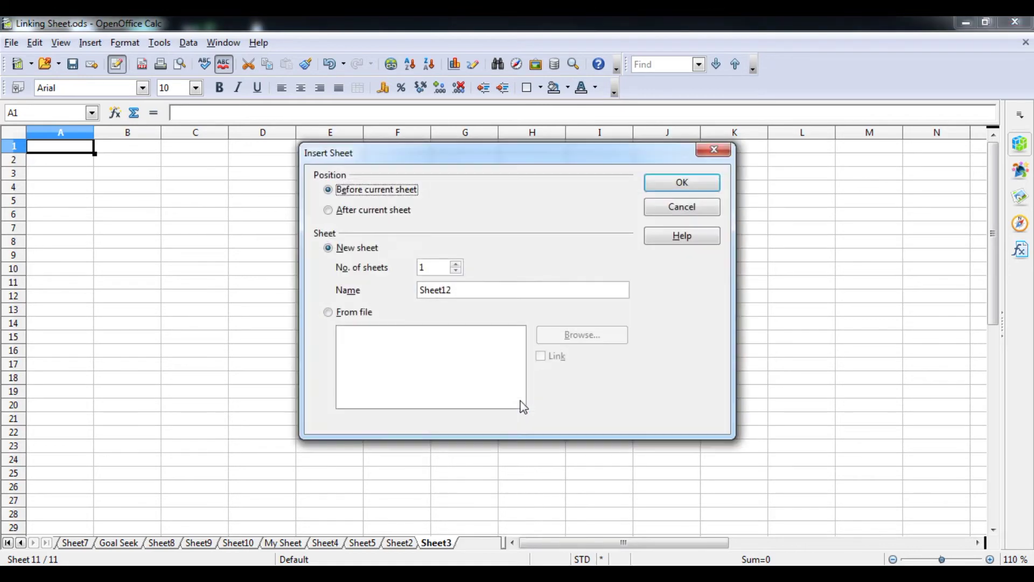
{"action": "left_click", "coordinate": [714, 153]}
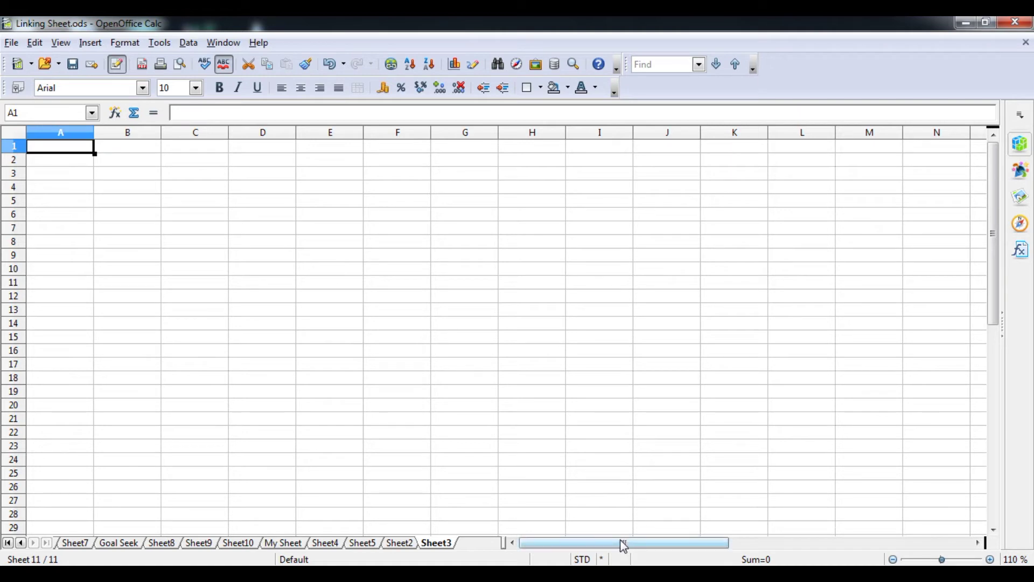
- Delete Sheet3, Sheet5 and Sheet2 from the Linking Sheet workbook, one after another
{"action": "right_click", "coordinate": [444, 544]}
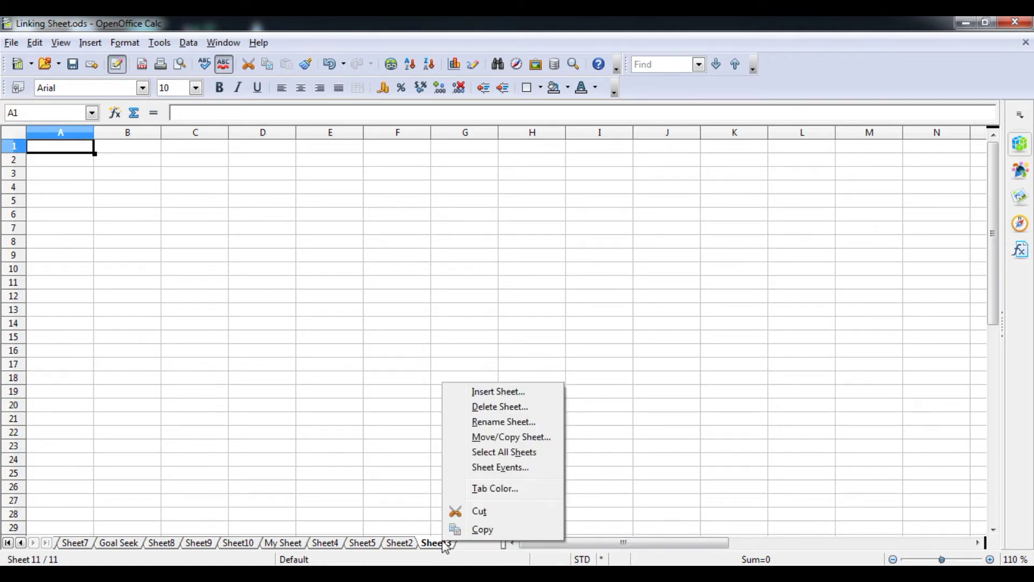
{"action": "left_click", "coordinate": [500, 407]}
{"action": "left_click", "coordinate": [504, 317]}
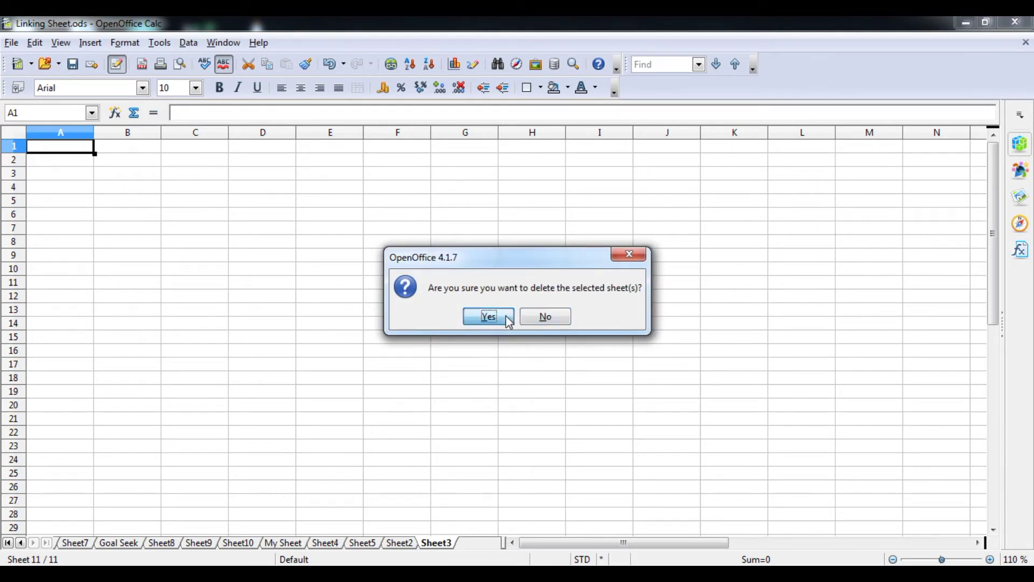
{"action": "right_click", "coordinate": [409, 542]}
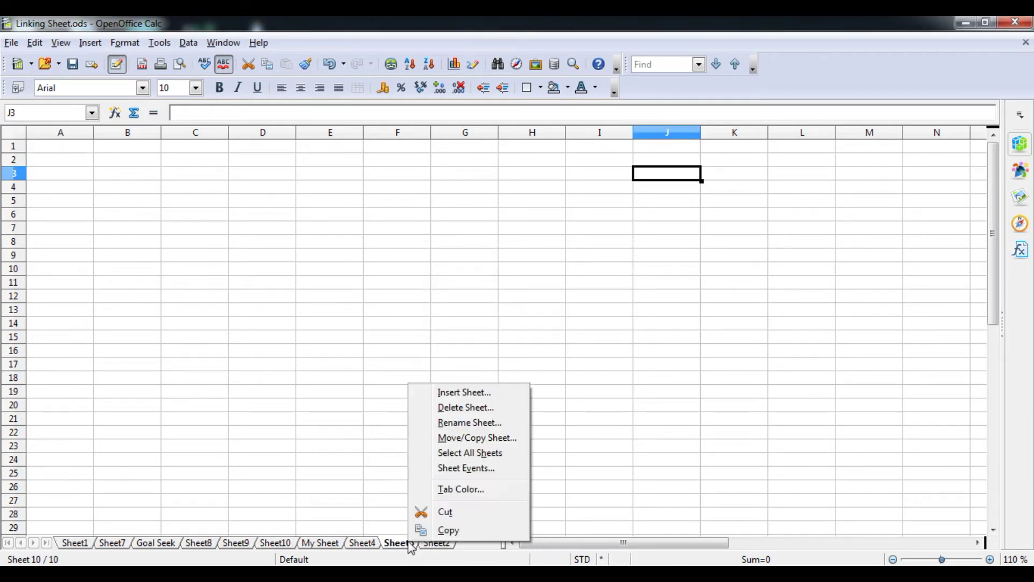
{"action": "left_click", "coordinate": [446, 410]}
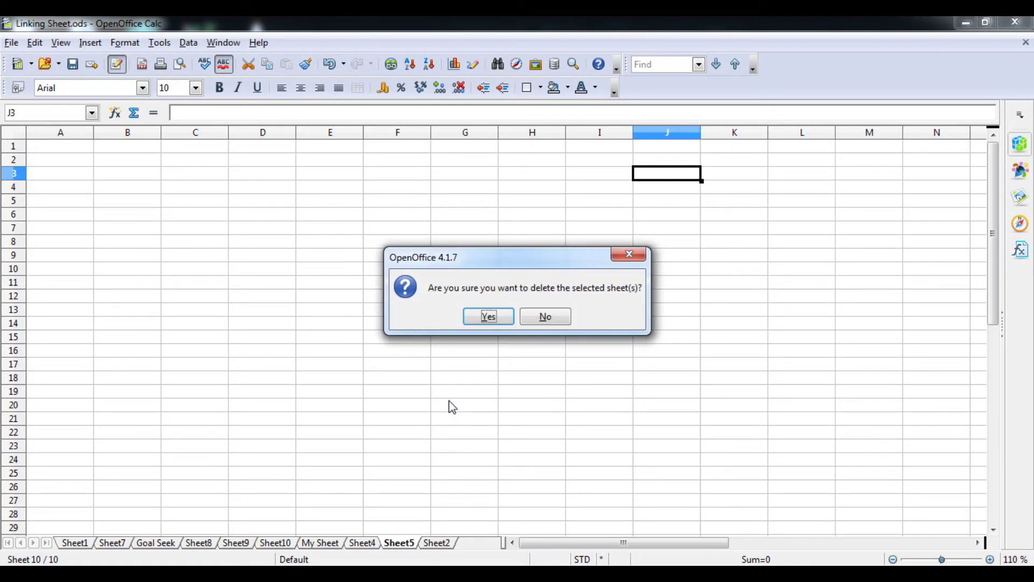
{"action": "left_click", "coordinate": [490, 317]}
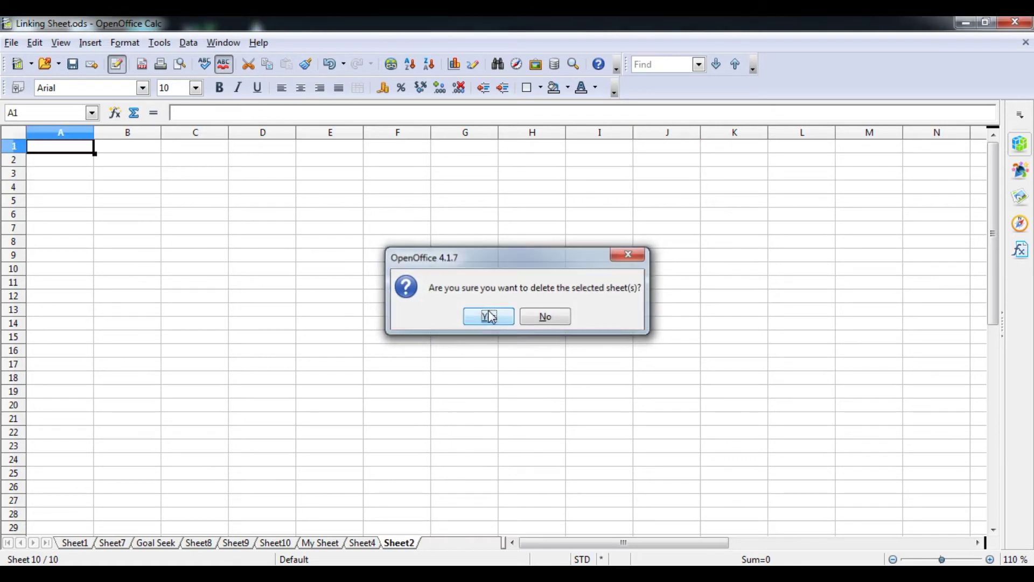
{"action": "right_click", "coordinate": [399, 546]}
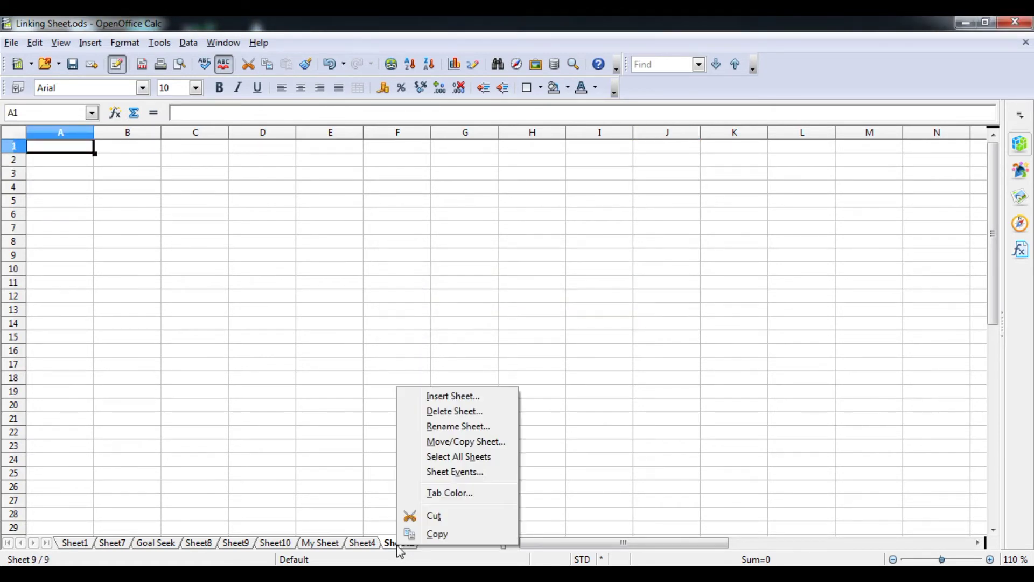
{"action": "left_click", "coordinate": [444, 410]}
{"action": "left_click", "coordinate": [500, 316]}
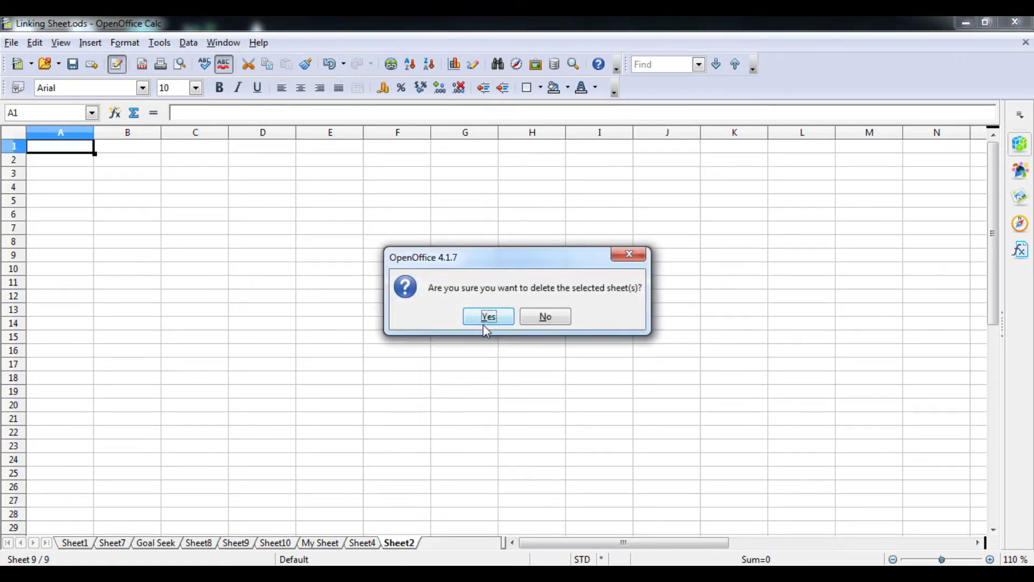
- Delete Sheet4, My Sheet and Sheet10 from the Linking Sheet workbook, one after another
{"action": "right_click", "coordinate": [361, 544]}
{"action": "left_click", "coordinate": [402, 409]}
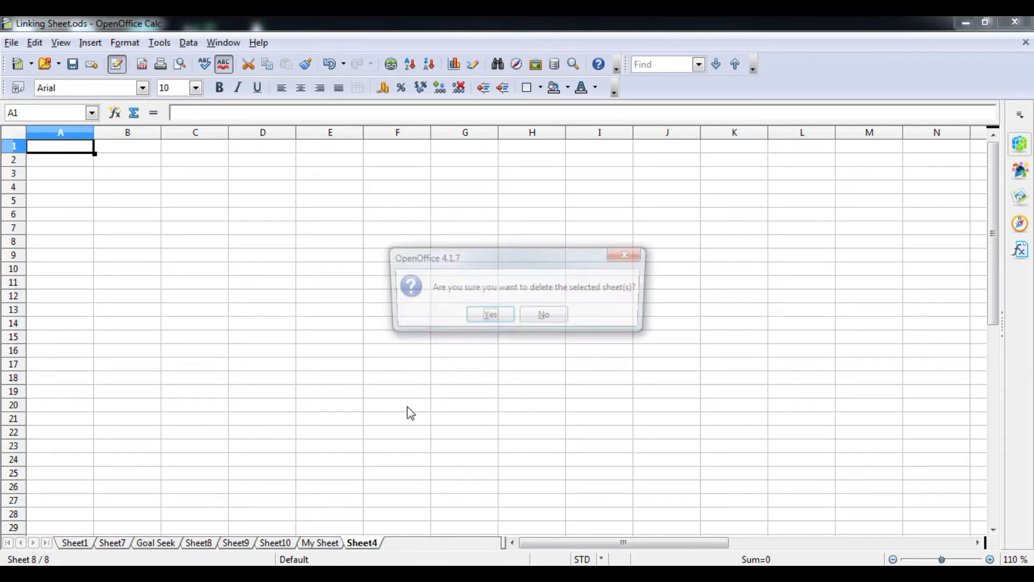
{"action": "left_click", "coordinate": [489, 318]}
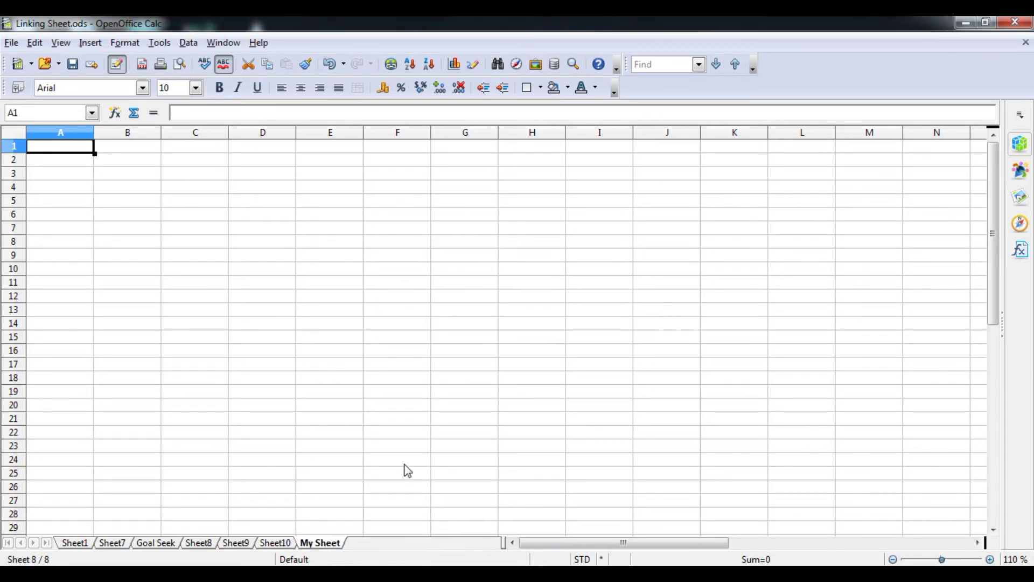
{"action": "right_click", "coordinate": [334, 543]}
{"action": "left_click", "coordinate": [385, 403]}
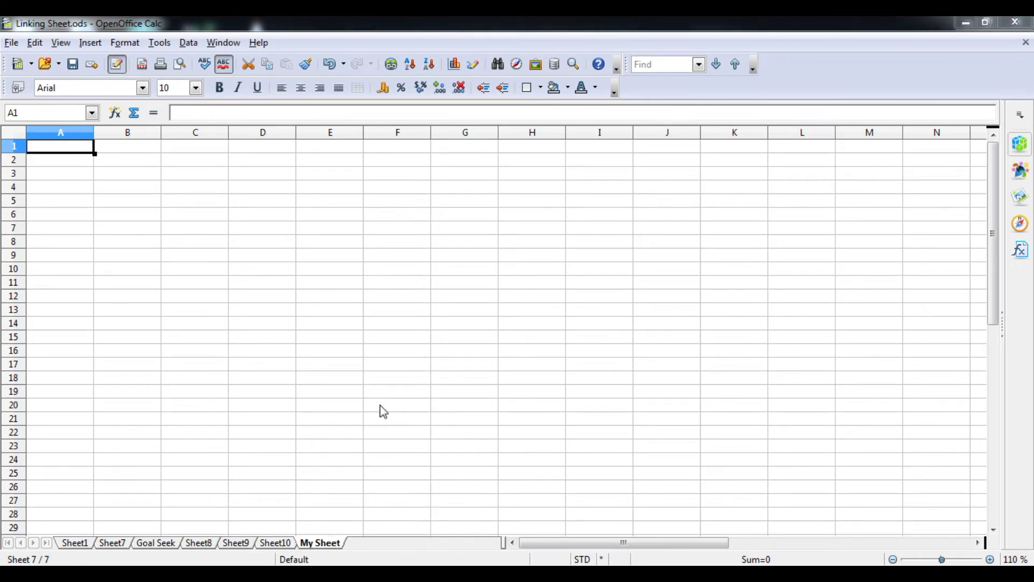
{"action": "left_click", "coordinate": [480, 320]}
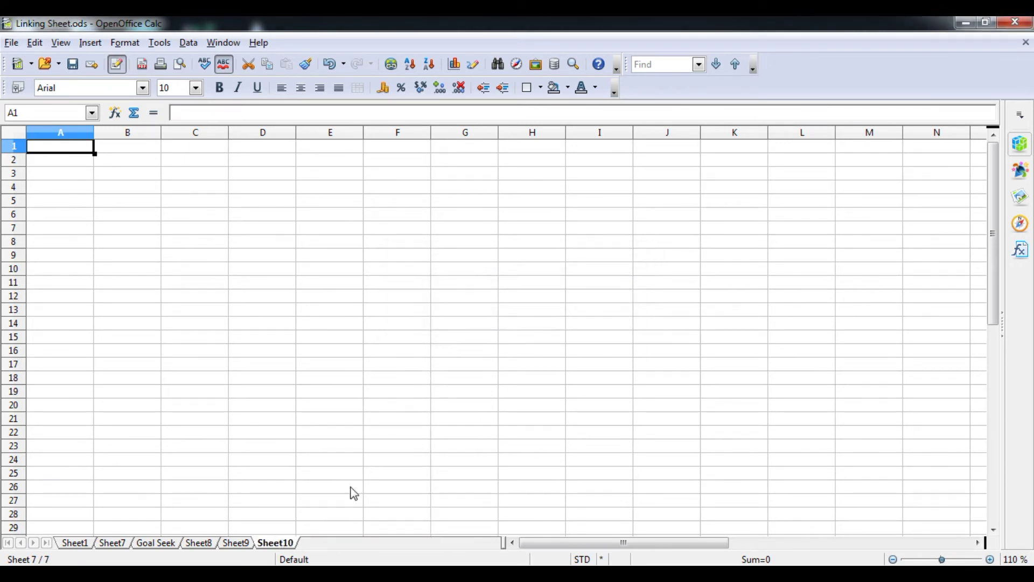
{"action": "right_click", "coordinate": [286, 544]}
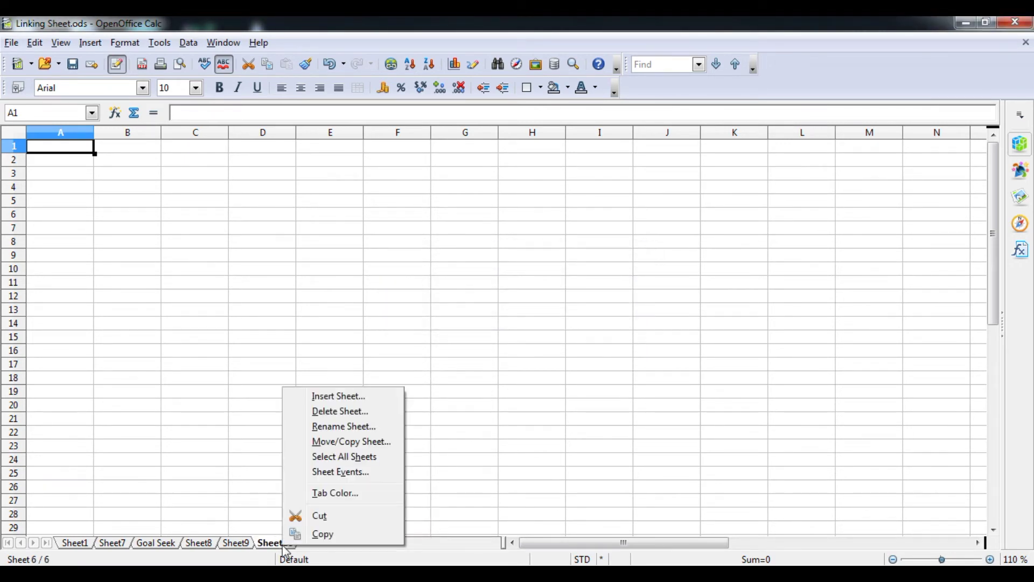
{"action": "left_click", "coordinate": [329, 412]}
{"action": "left_click", "coordinate": [476, 320]}
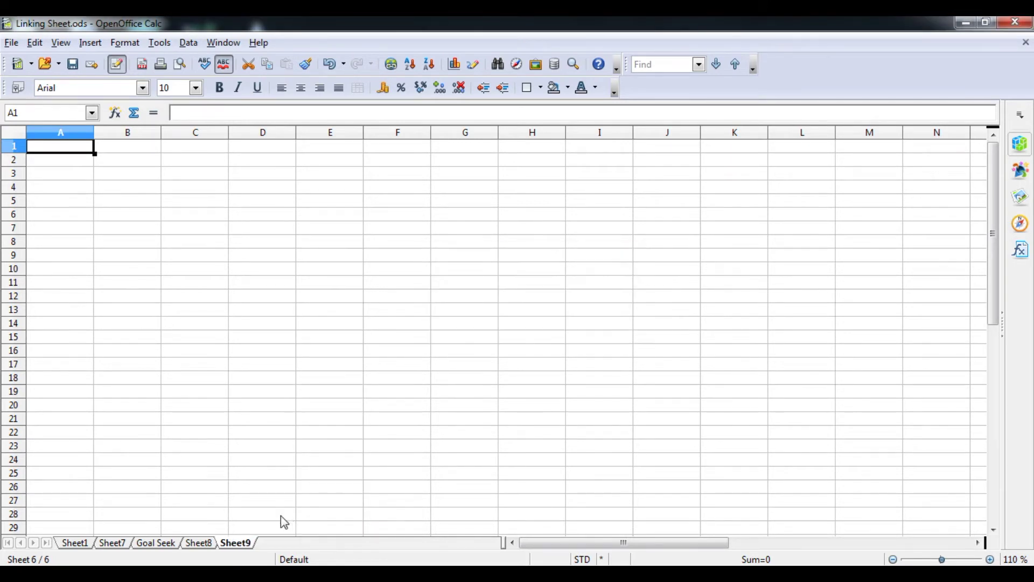
- Delete Sheet9 and Sheet8 from the workbook, keeping the Goal Seek sheet
{"action": "right_click", "coordinate": [243, 543]}
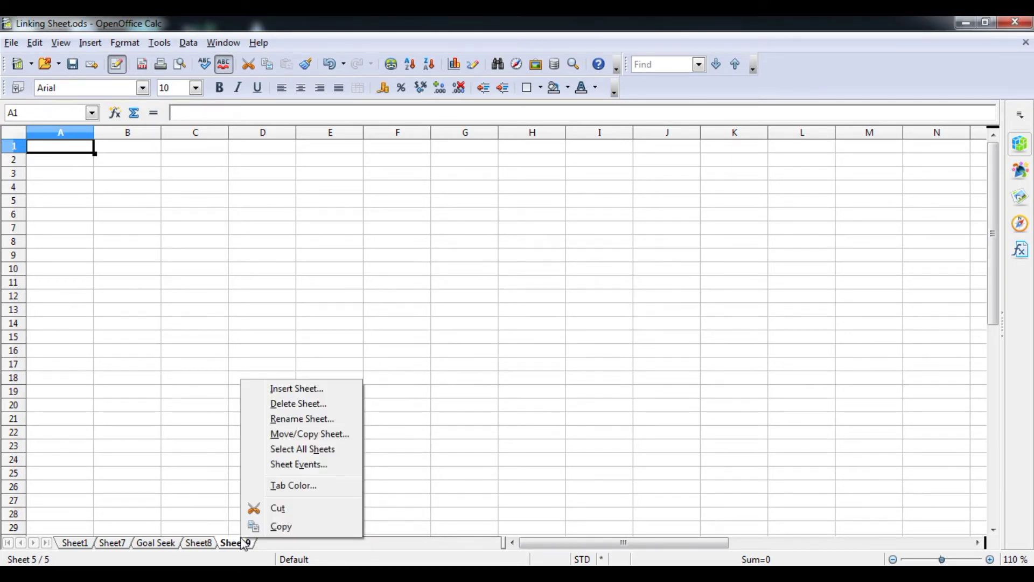
{"action": "left_click", "coordinate": [294, 408]}
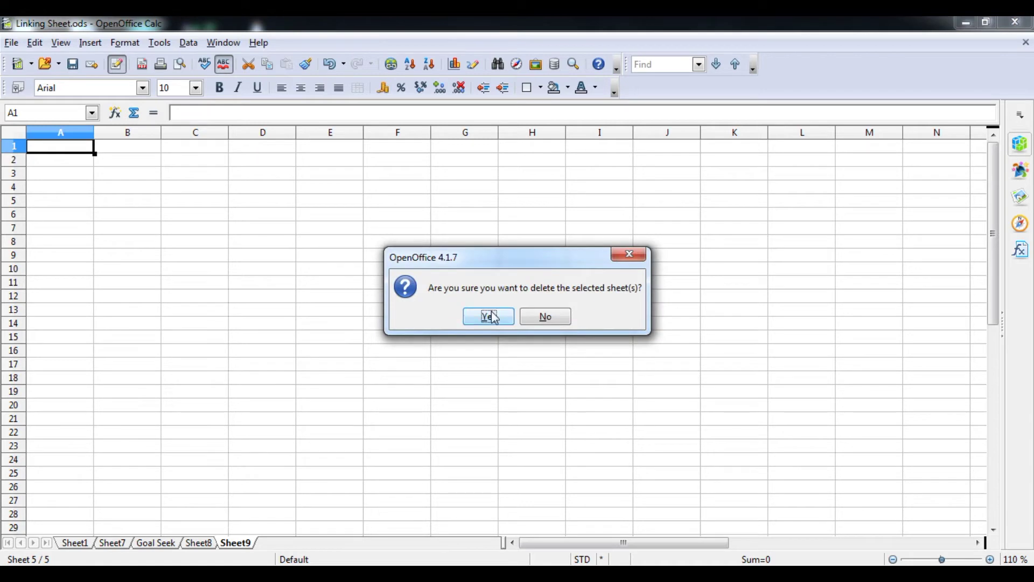
{"action": "left_click", "coordinate": [491, 317]}
{"action": "left_click", "coordinate": [164, 544]}
{"action": "left_click", "coordinate": [196, 546]}
{"action": "right_click", "coordinate": [196, 545]}
{"action": "left_click", "coordinate": [245, 419]}
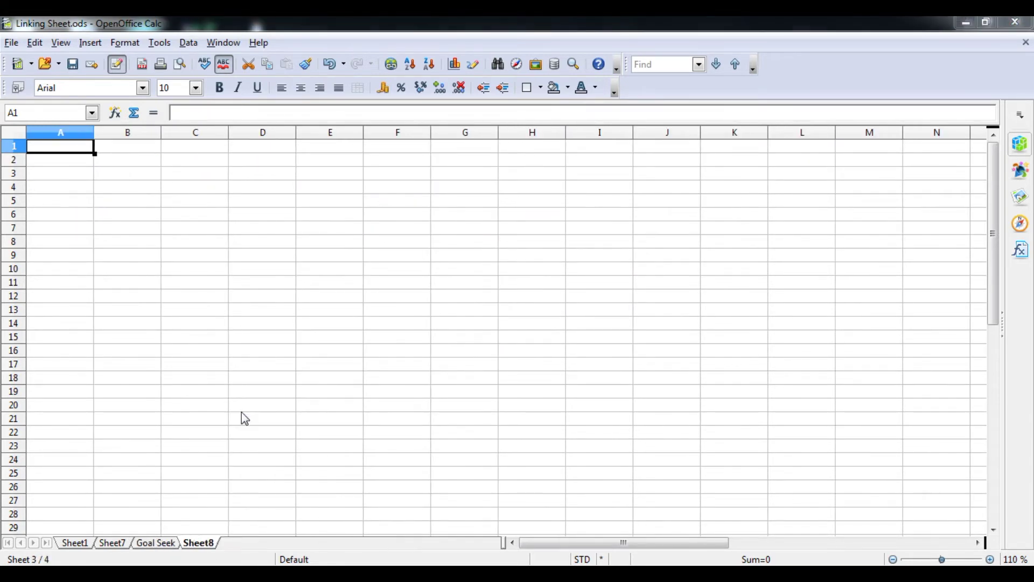
{"action": "left_click", "coordinate": [491, 318]}
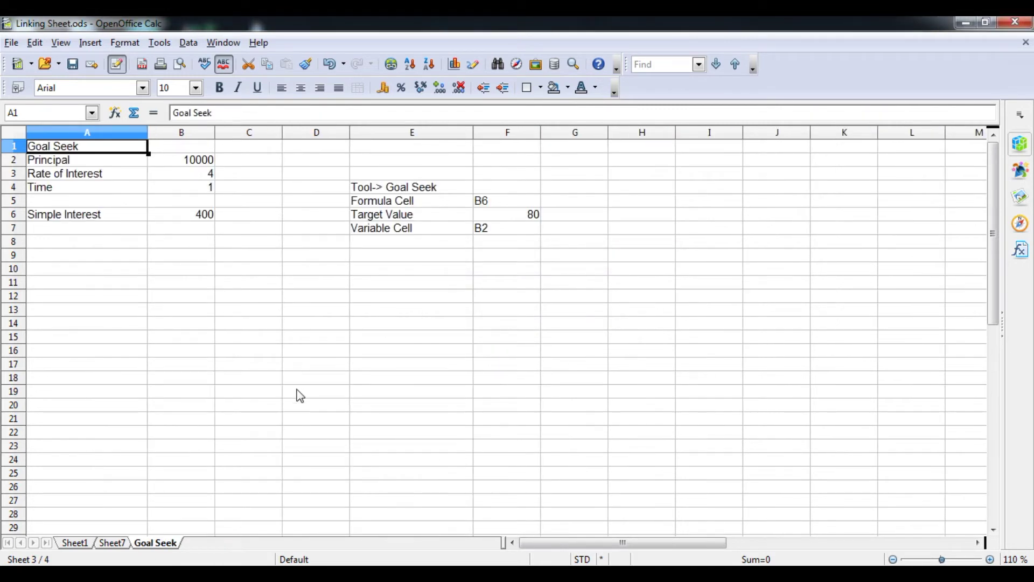
- Rename Sheet7 as Sheet2
{"action": "left_click", "coordinate": [87, 544]}
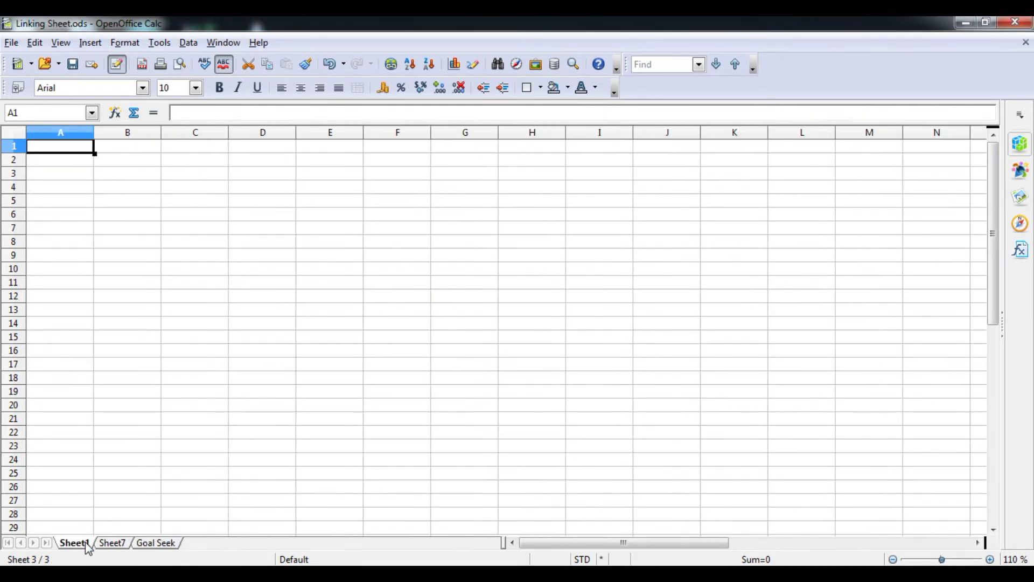
{"action": "left_click", "coordinate": [105, 544]}
{"action": "left_click", "coordinate": [141, 544]}
{"action": "left_click", "coordinate": [78, 545]}
{"action": "left_click", "coordinate": [119, 545]}
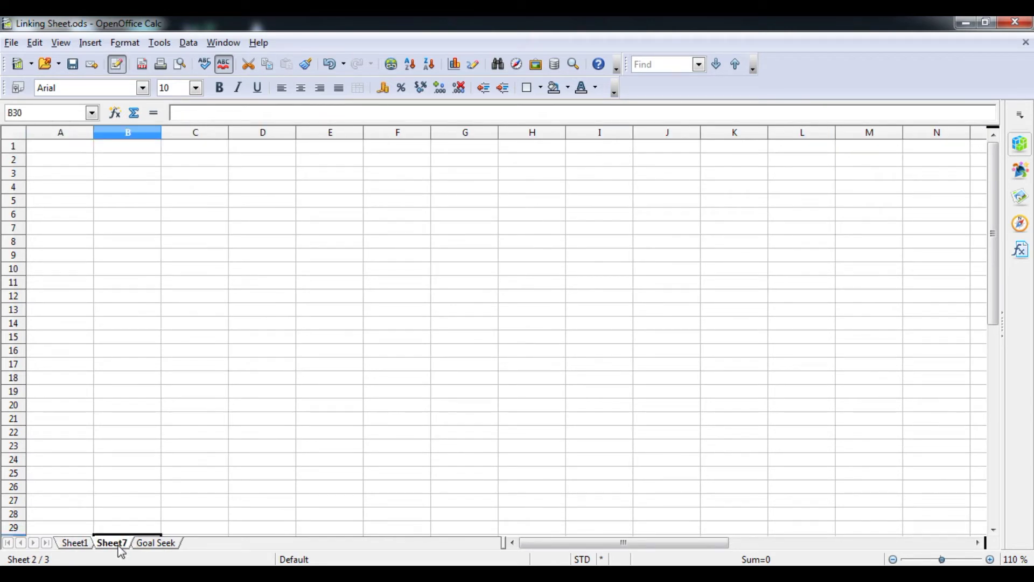
{"action": "right_click", "coordinate": [120, 545]}
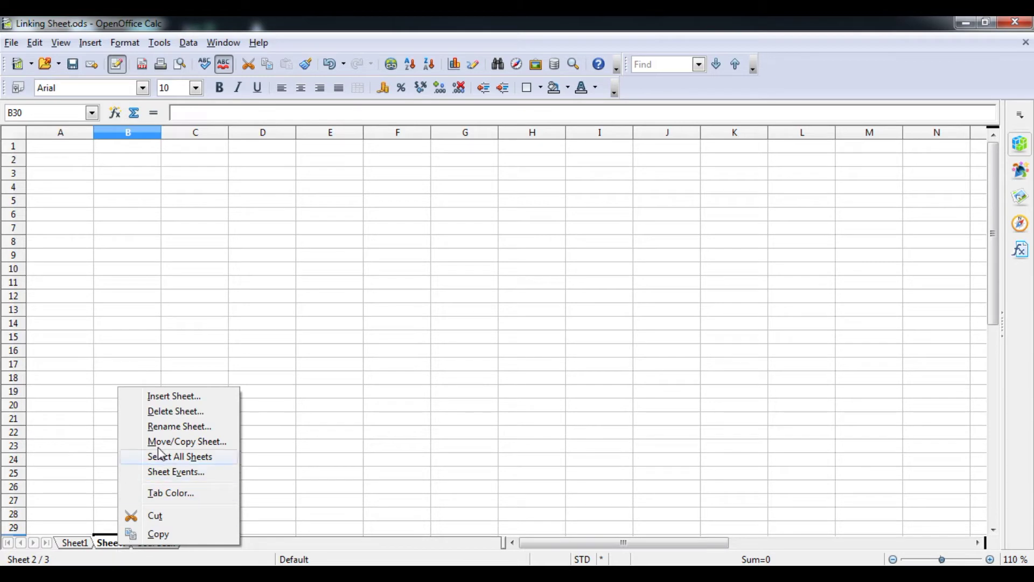
{"action": "left_click", "coordinate": [162, 427]}
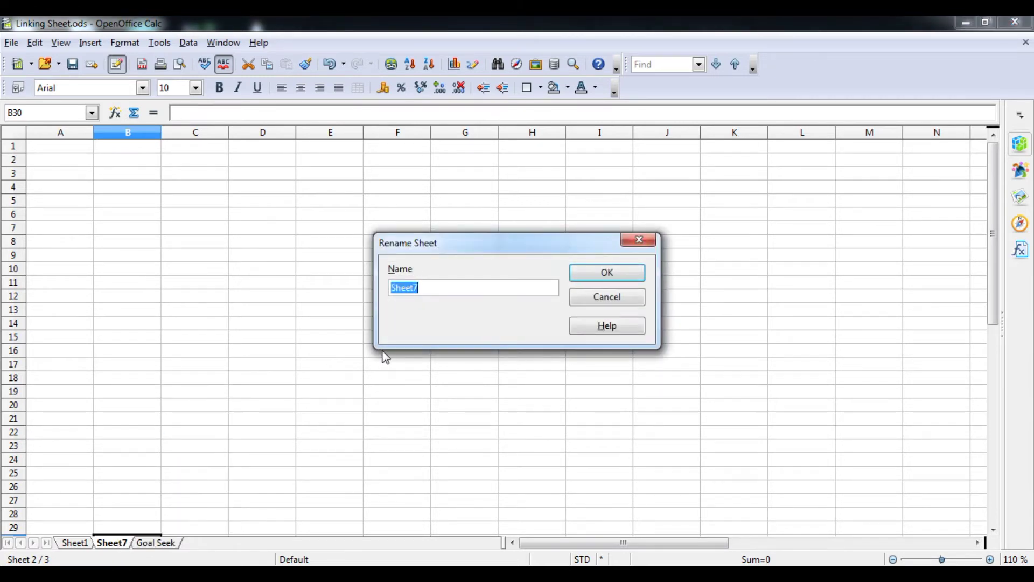
{"action": "key", "text": "End"}
{"action": "key", "text": "Return"}
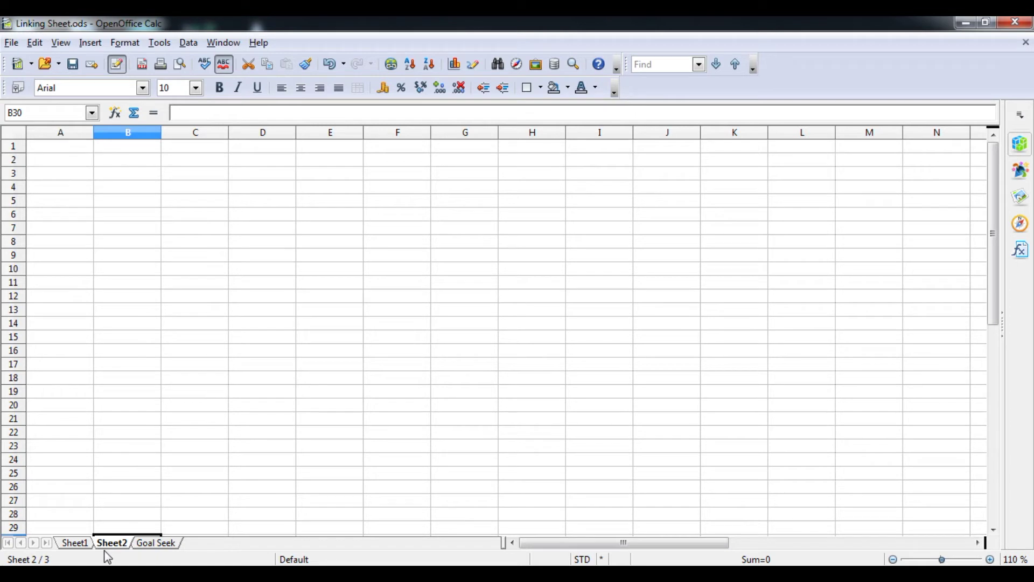
- Examine Sheet1, Sheet2 and the Goal Seek sheet with its Principal in cell B2, along with the Electronic Spreadsheet unit in the syllabus PDF
{"action": "left_click", "coordinate": [153, 544]}
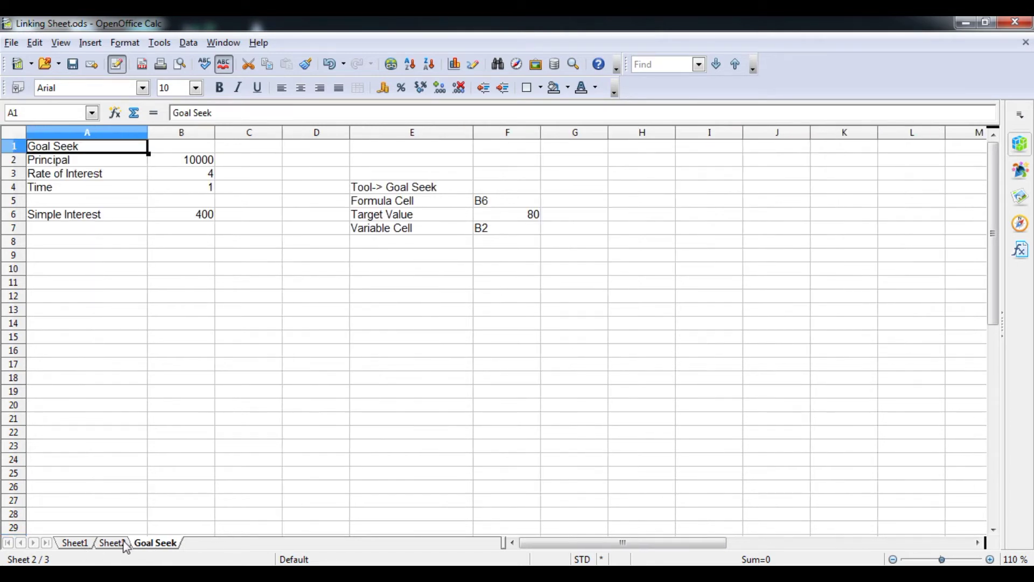
{"action": "left_click", "coordinate": [115, 543]}
{"action": "left_click", "coordinate": [149, 544]}
{"action": "left_click", "coordinate": [113, 543]}
{"action": "left_click", "coordinate": [85, 544]}
{"action": "left_click", "coordinate": [102, 544]}
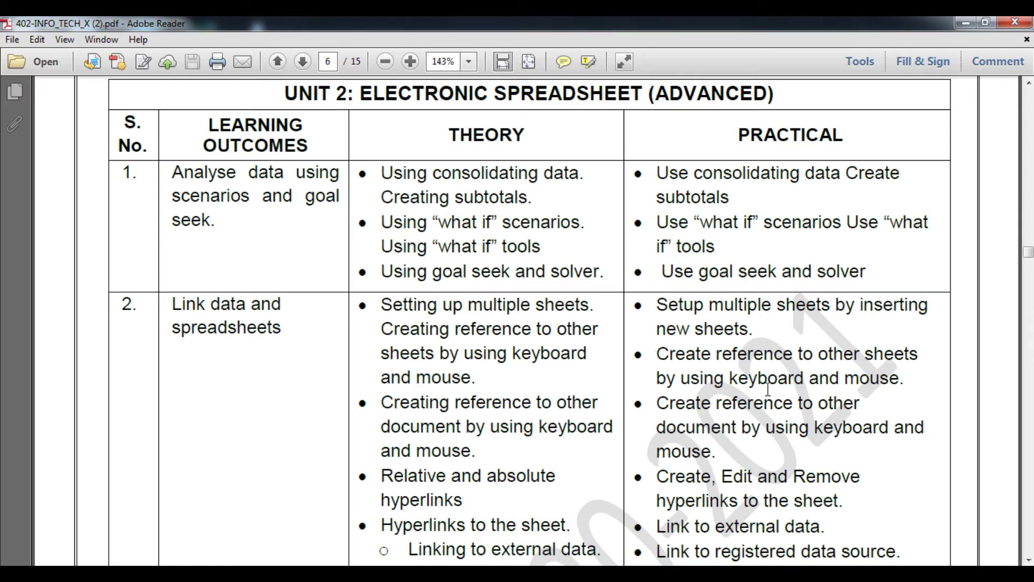
{"action": "left_click", "coordinate": [966, 23]}
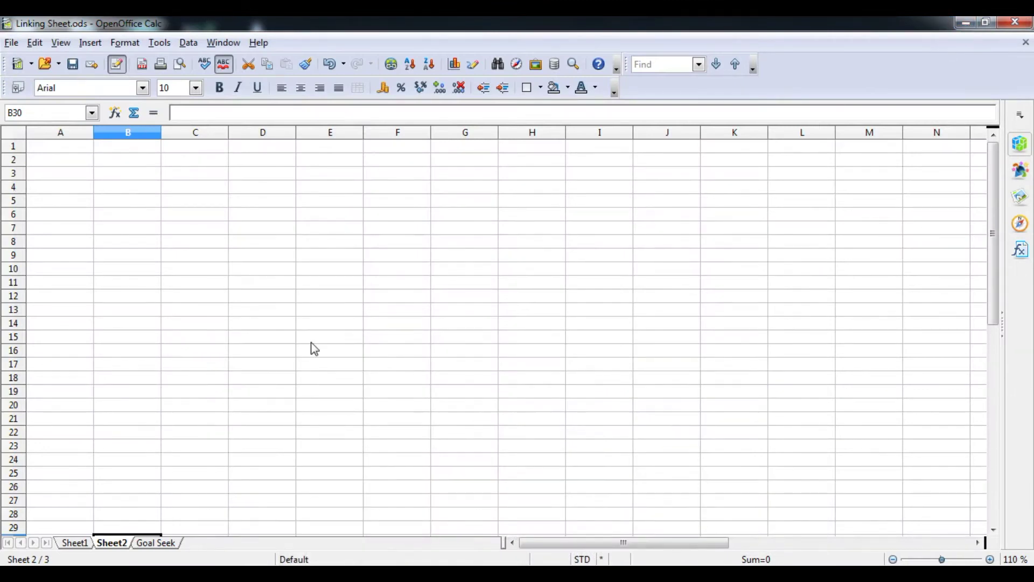
{"action": "left_click", "coordinate": [75, 544]}
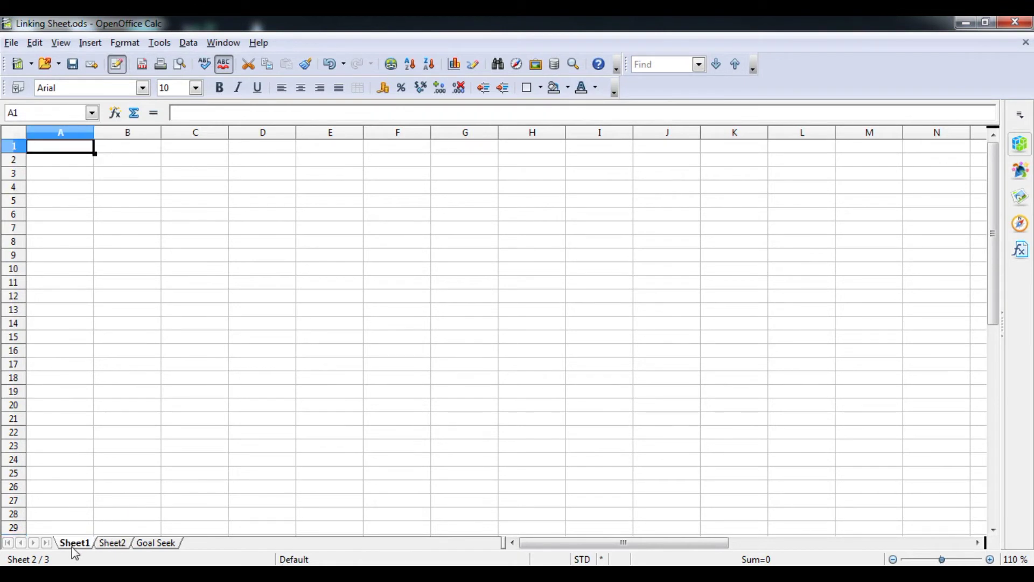
{"action": "left_click", "coordinate": [111, 544]}
{"action": "left_click", "coordinate": [152, 544]}
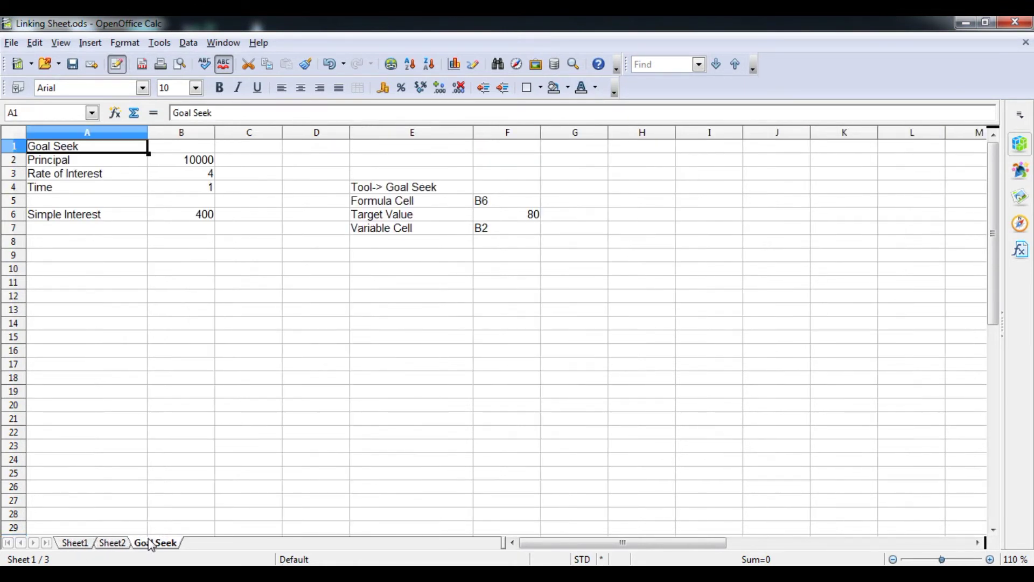
{"action": "left_click", "coordinate": [191, 163]}
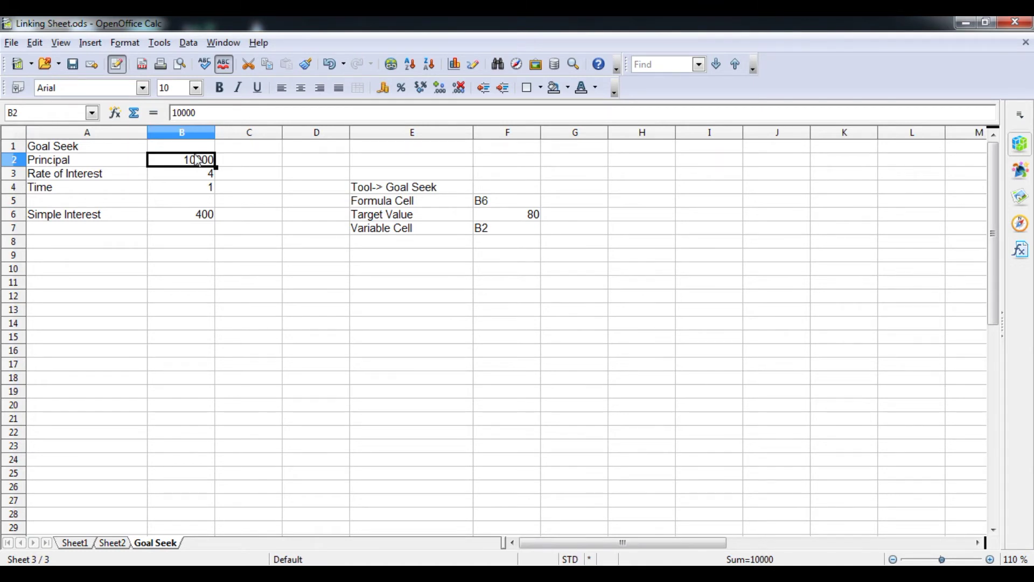
- Enter the label "Ref data from other sheet" in cell A1 of Sheet2
{"action": "left_click", "coordinate": [118, 543]}
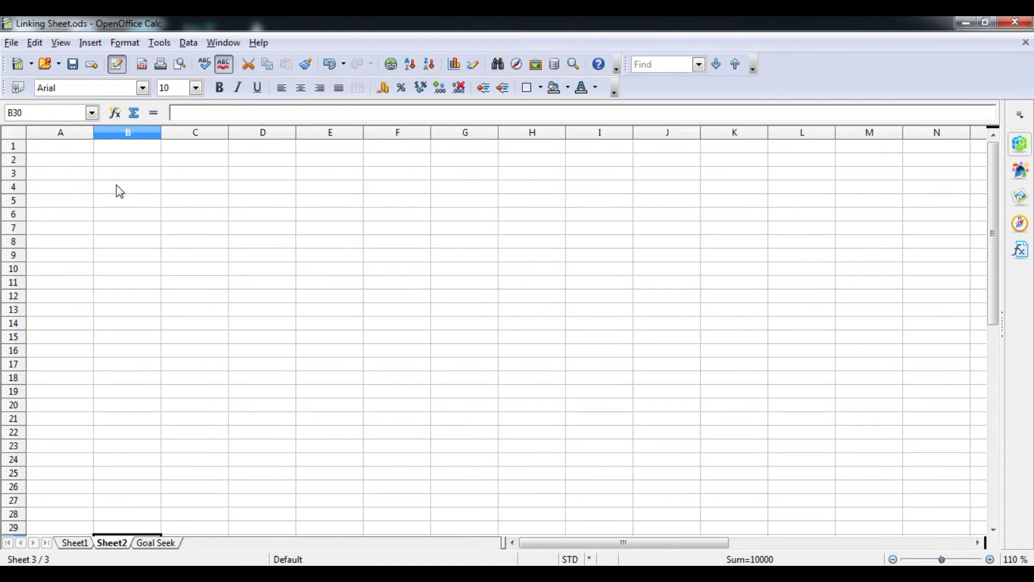
{"action": "left_click", "coordinate": [57, 150]}
{"action": "type", "text": "R"}
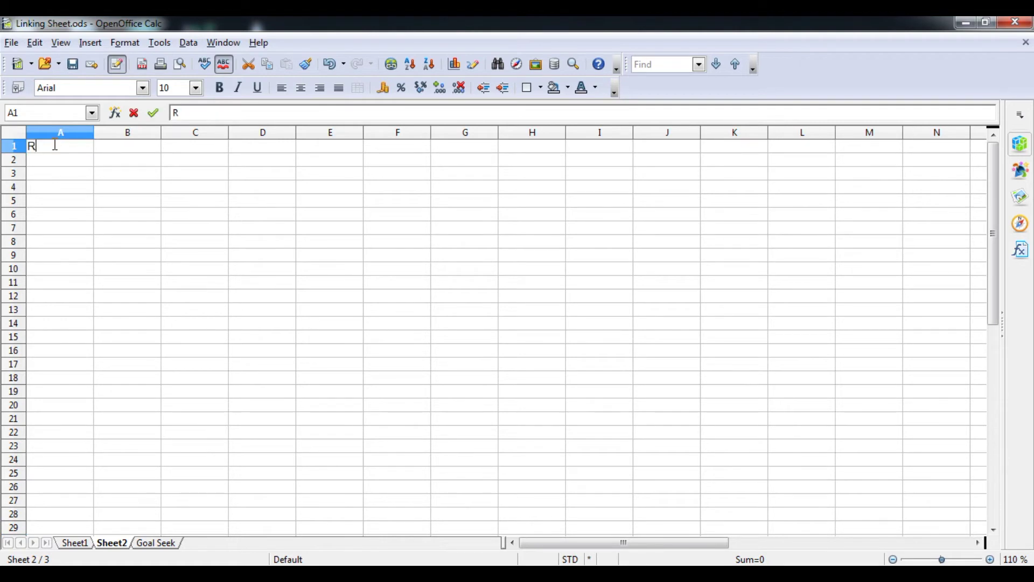
{"action": "type", "text": "ef"}
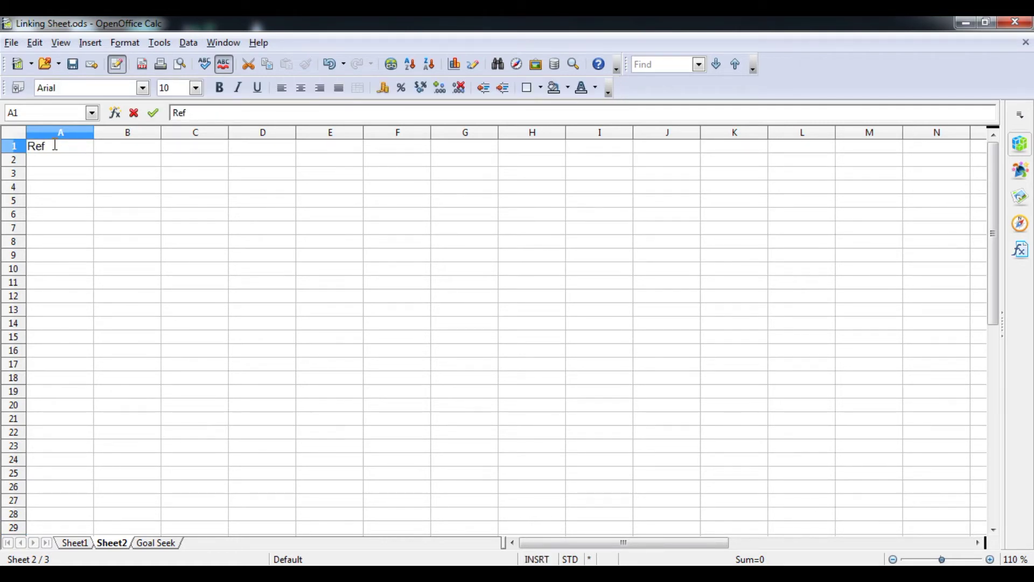
{"action": "type", "text": " data from o"}
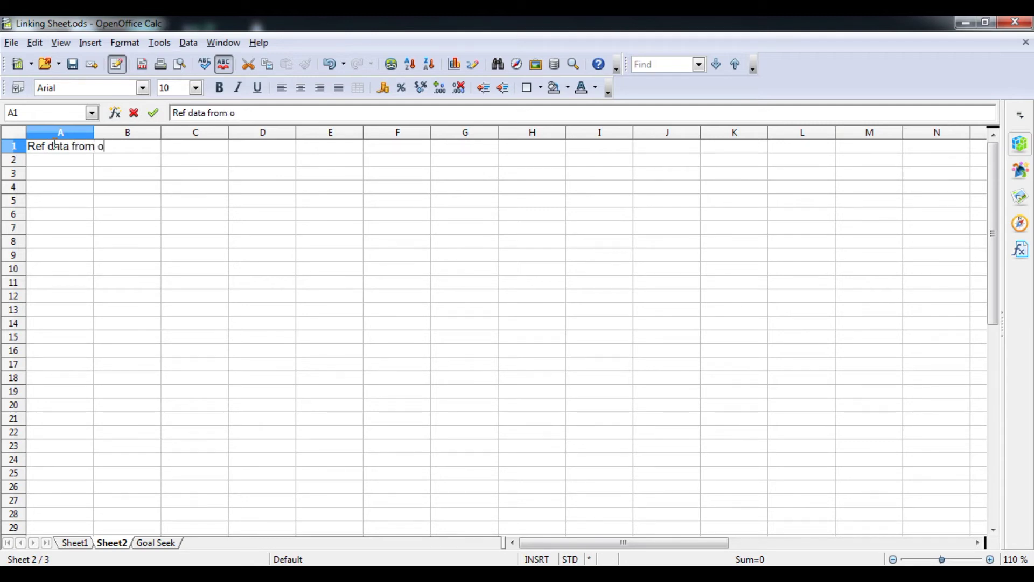
{"action": "type", "text": "ther sheet"}
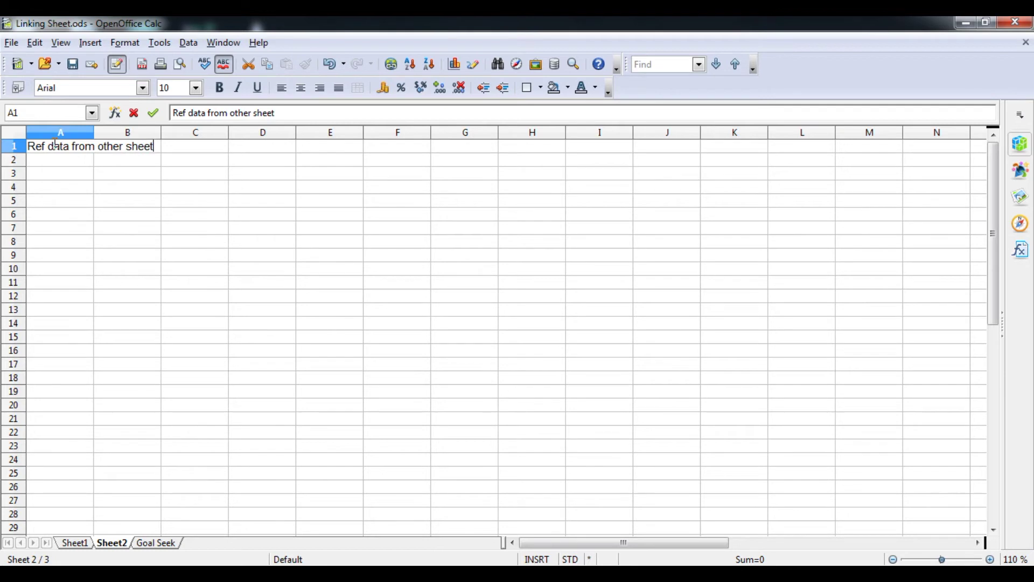
{"action": "key", "text": "Return"}
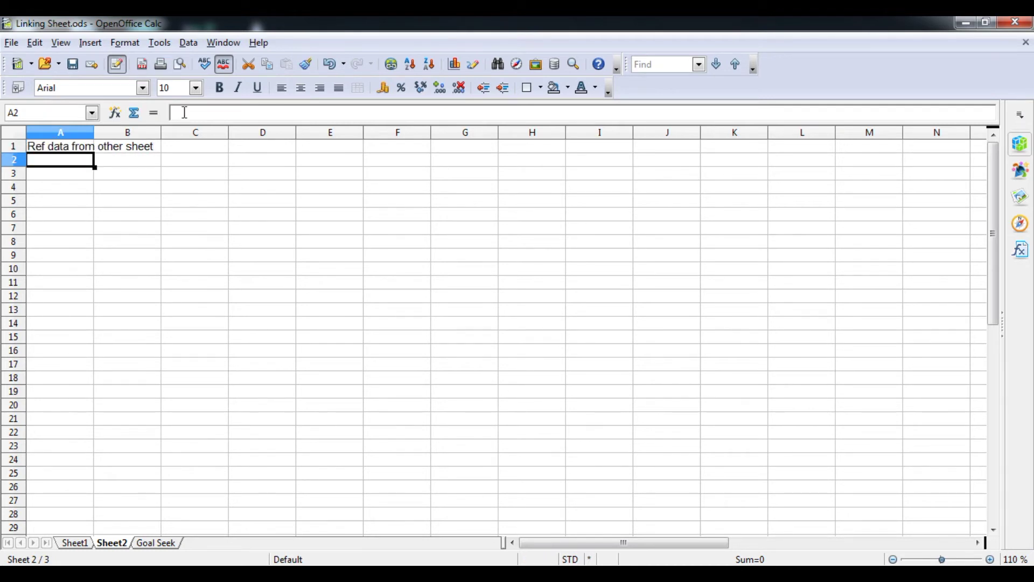
- Enter the formula ='Goal Seek'.B2 in cell C1 of Sheet2 by picking the Principal cell on the Goal Seek sheet
{"action": "left_click", "coordinate": [186, 149]}
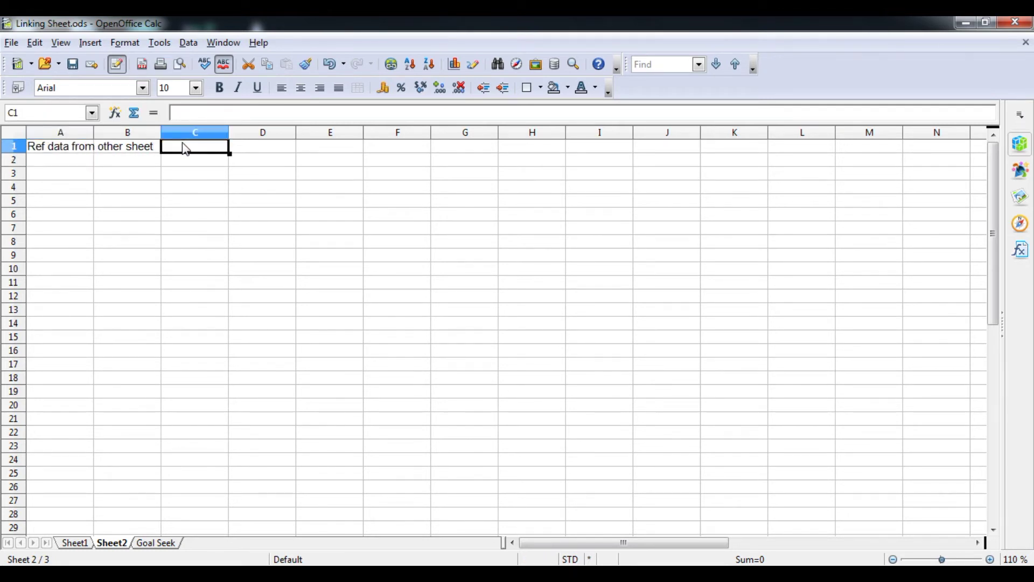
{"action": "left_click", "coordinate": [181, 112]}
{"action": "type", "text": "="}
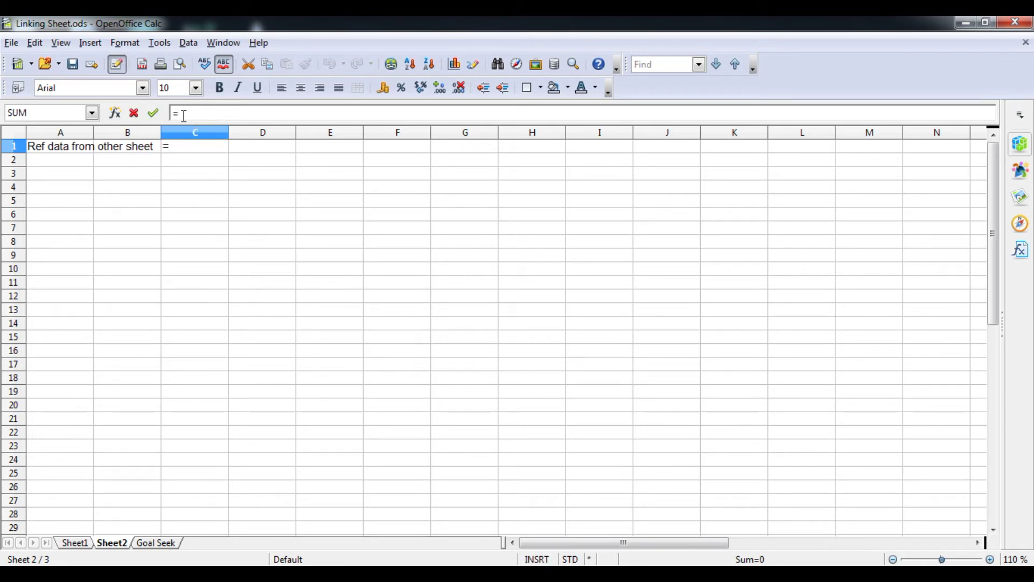
{"action": "left_click", "coordinate": [152, 544]}
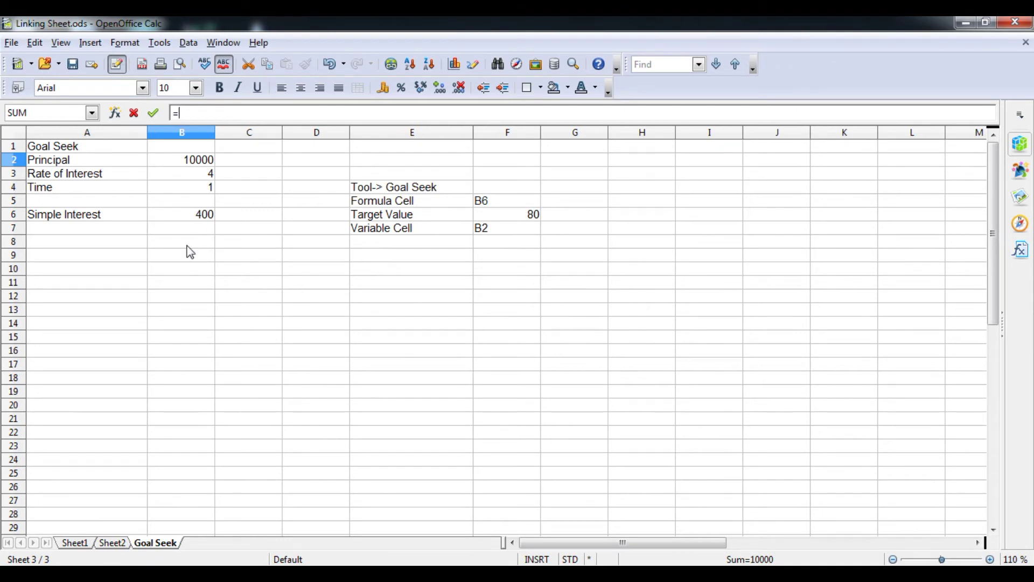
{"action": "left_click", "coordinate": [182, 162]}
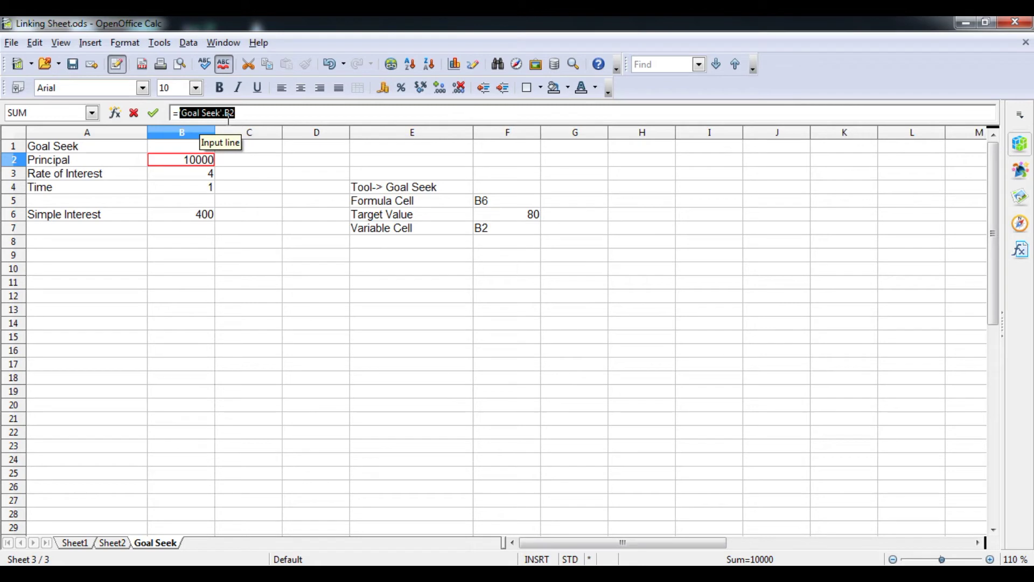
{"action": "left_click", "coordinate": [154, 114]}
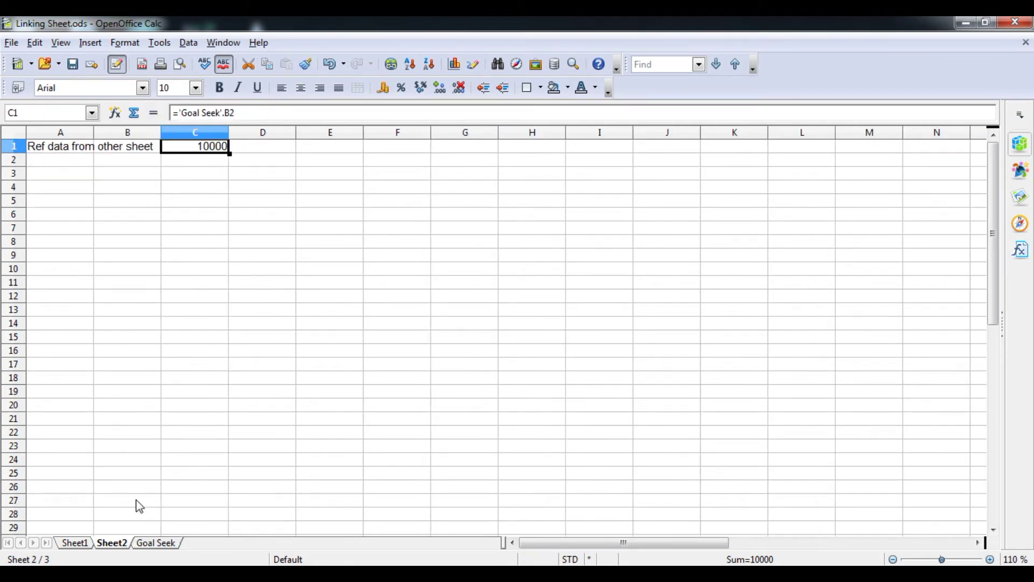
- Compare Sheet2 with the Goal Seek sheet and inspect the cross-sheet reference formula in cell C1 of Sheet2
{"action": "left_click", "coordinate": [157, 543]}
{"action": "left_click", "coordinate": [129, 544]}
{"action": "left_click", "coordinate": [162, 544]}
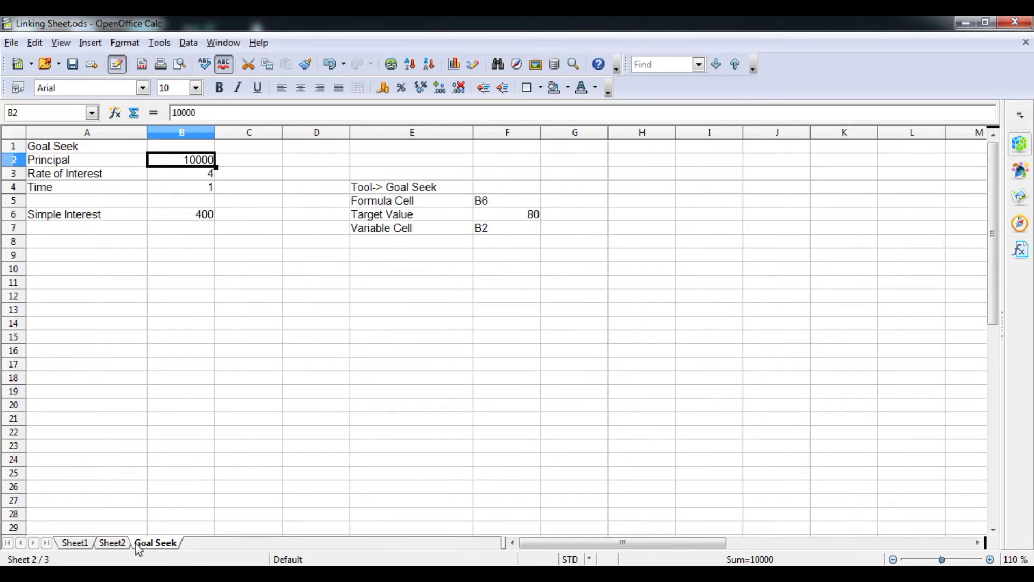
{"action": "left_click", "coordinate": [115, 543]}
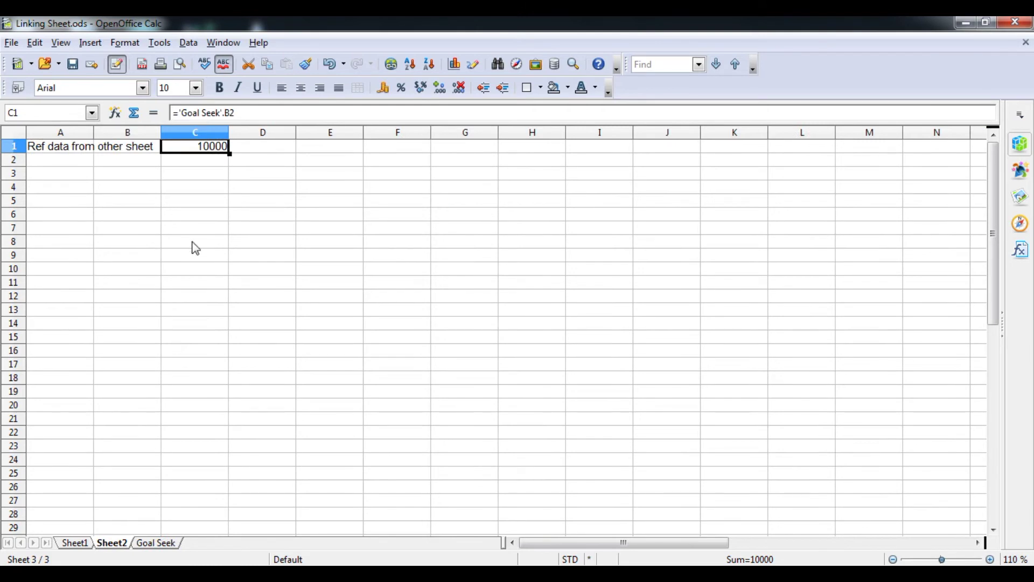
{"action": "double_click", "coordinate": [194, 146]}
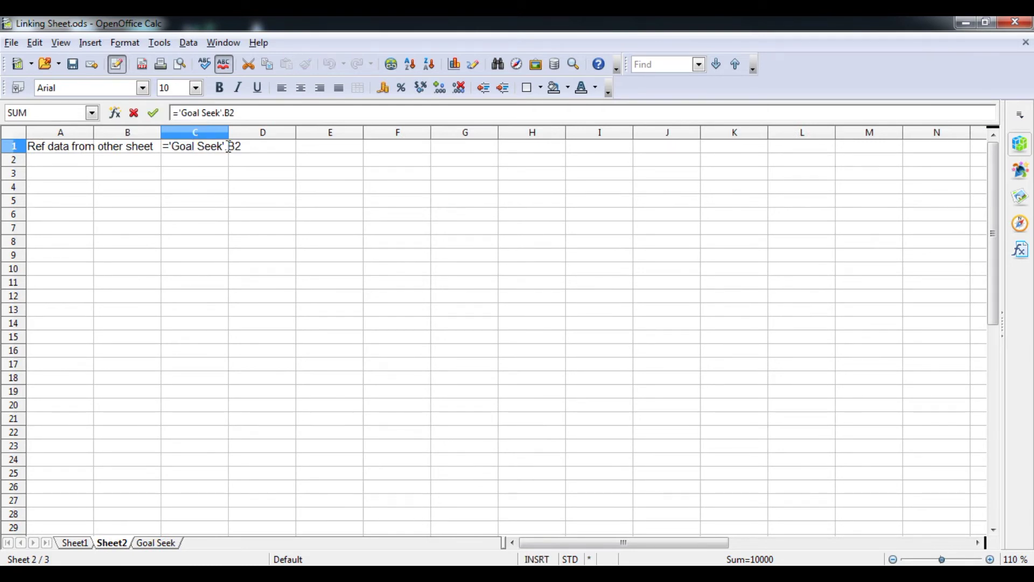
{"action": "left_click", "coordinate": [257, 174]}
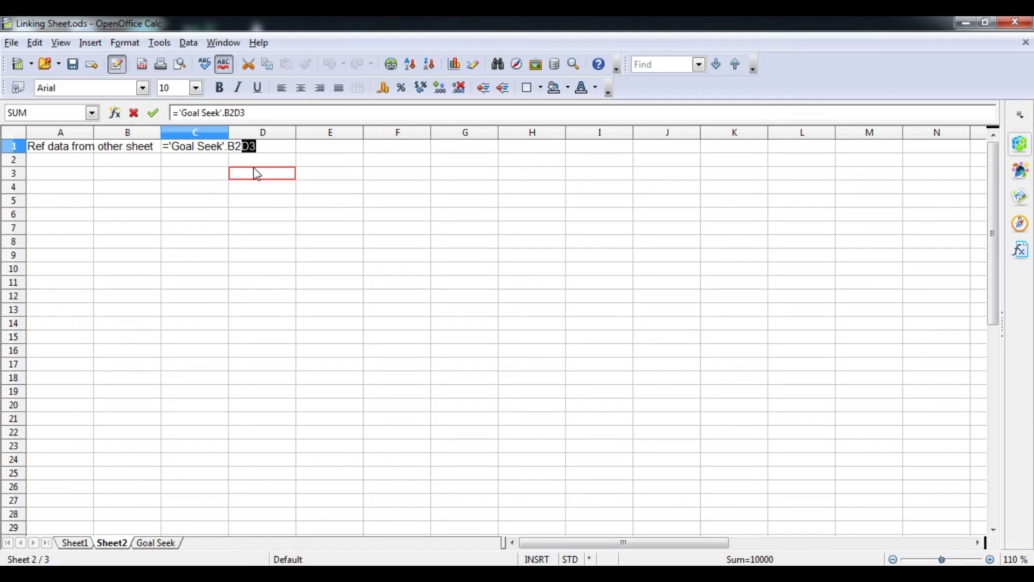
{"action": "key", "text": "BackSpace"}
{"action": "key", "text": "Return"}
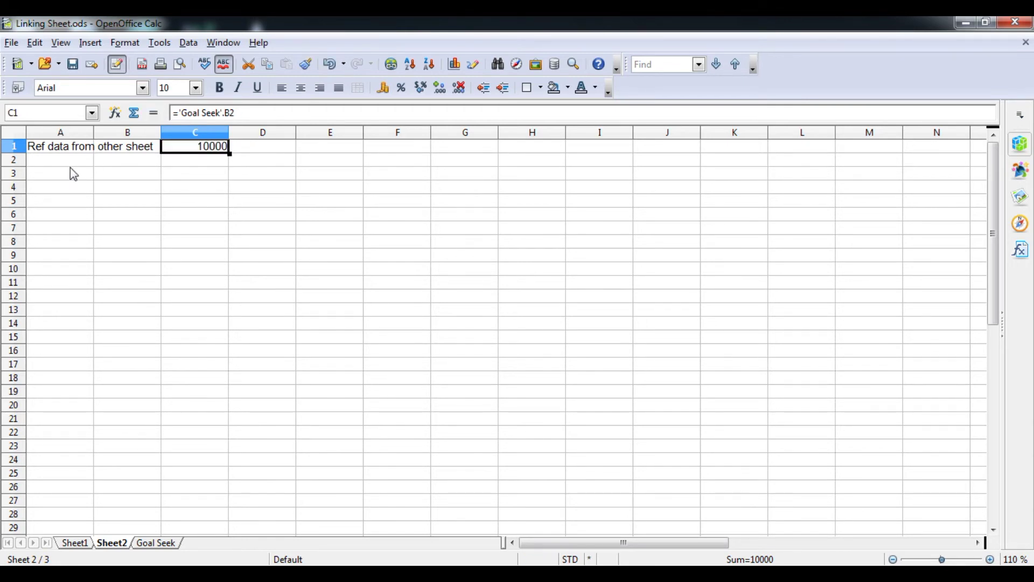
- Enter the formula ='Goal Seek'.B6 in cell E3 of Sheet2 by picking the Simple Interest value on the Goal Seek sheet
{"action": "left_click", "coordinate": [323, 176]}
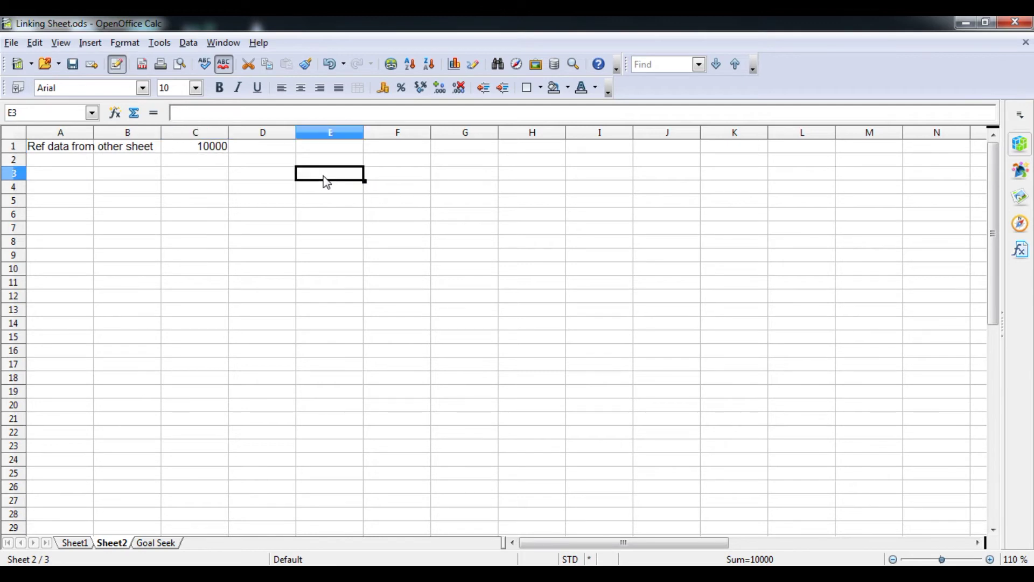
{"action": "left_click", "coordinate": [258, 112]}
{"action": "type", "text": "="}
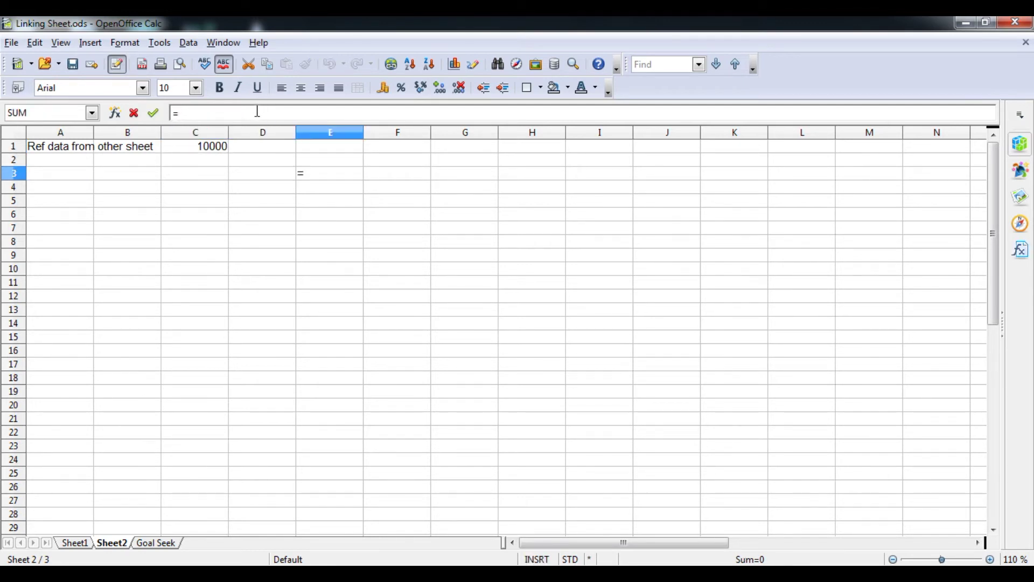
{"action": "left_click", "coordinate": [162, 544]}
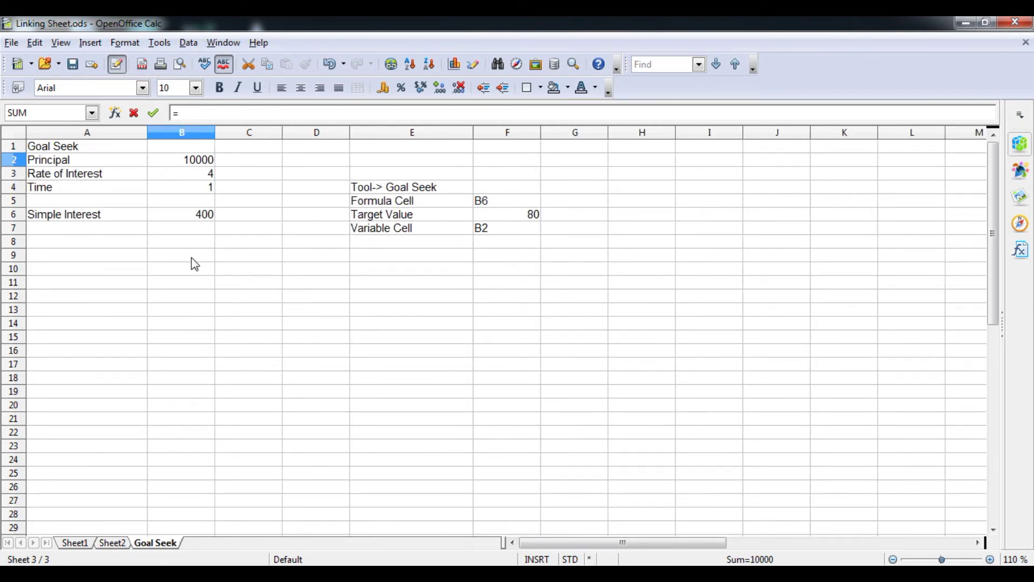
{"action": "left_click", "coordinate": [198, 217]}
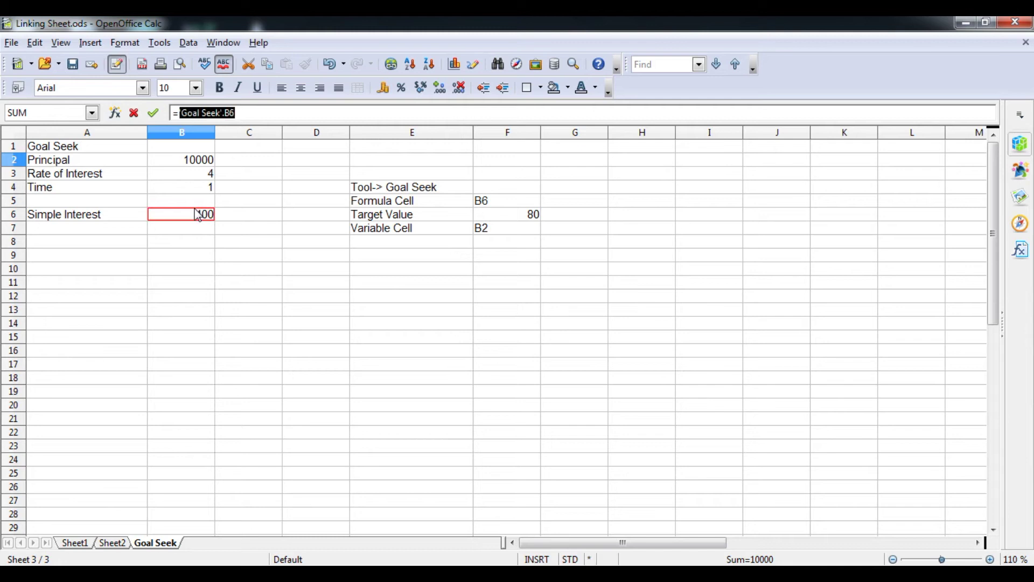
{"action": "left_click", "coordinate": [153, 113]}
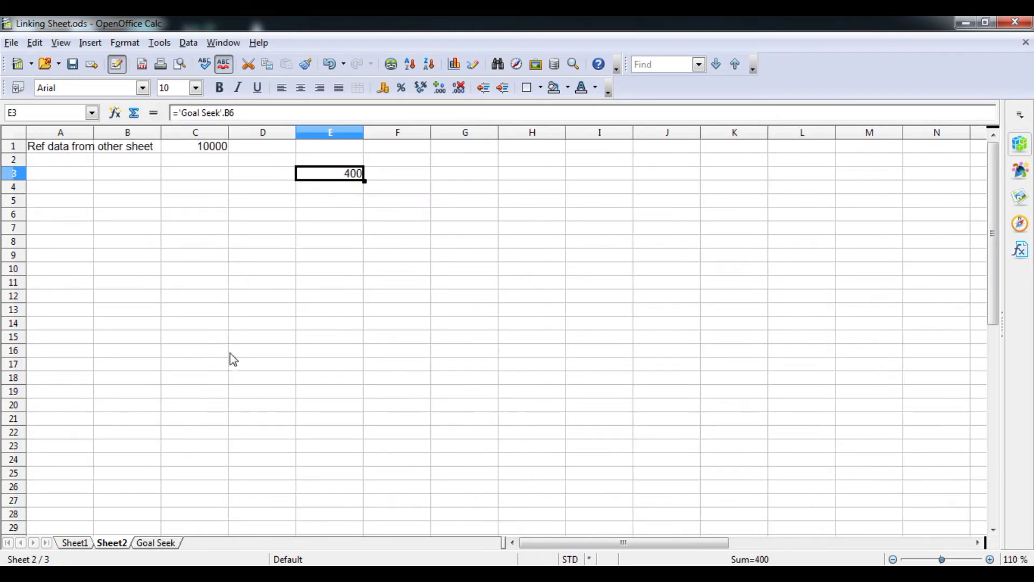
- Enter the label "SI" in cell D3 of Sheet2
{"action": "left_click", "coordinate": [278, 178]}
{"action": "type", "text": "SI"}
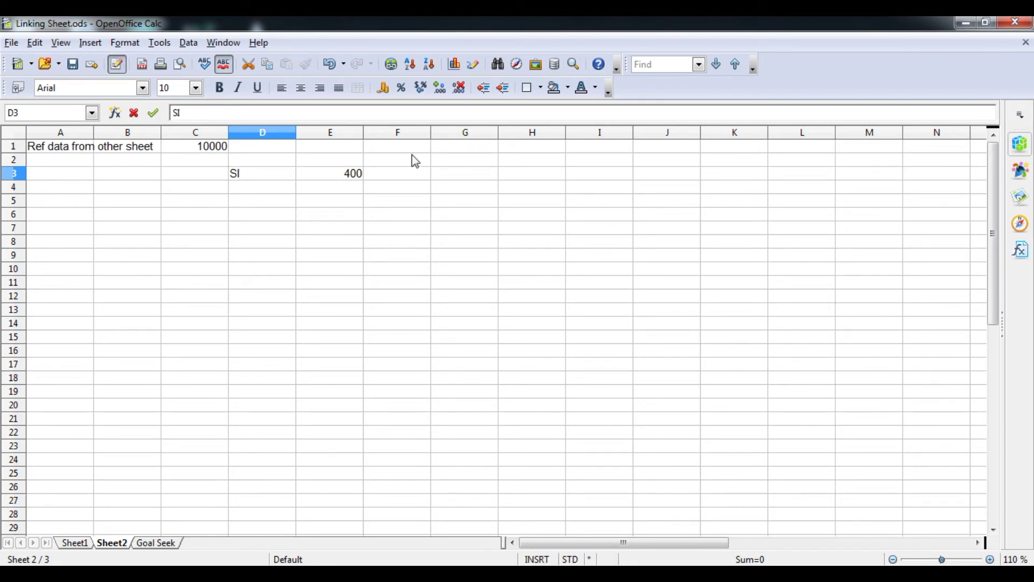
{"action": "left_click", "coordinate": [439, 165]}
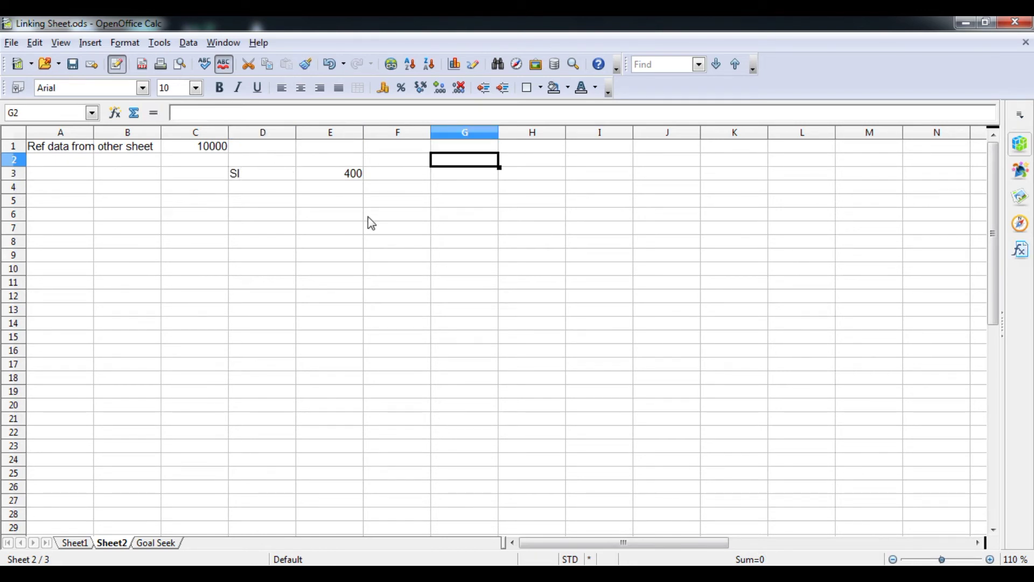
- Check the syllabus PDF, the formula in cell E3 of Sheet2 and the Rate of Interest cell on the Goal Seek sheet
{"action": "key", "text": "alt+Tab"}
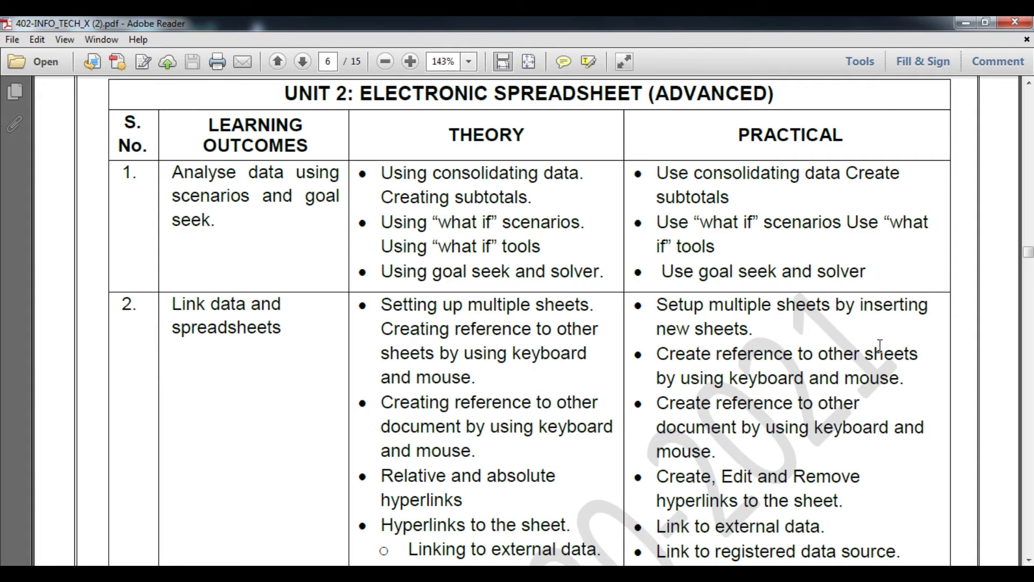
{"action": "left_click", "coordinate": [965, 23]}
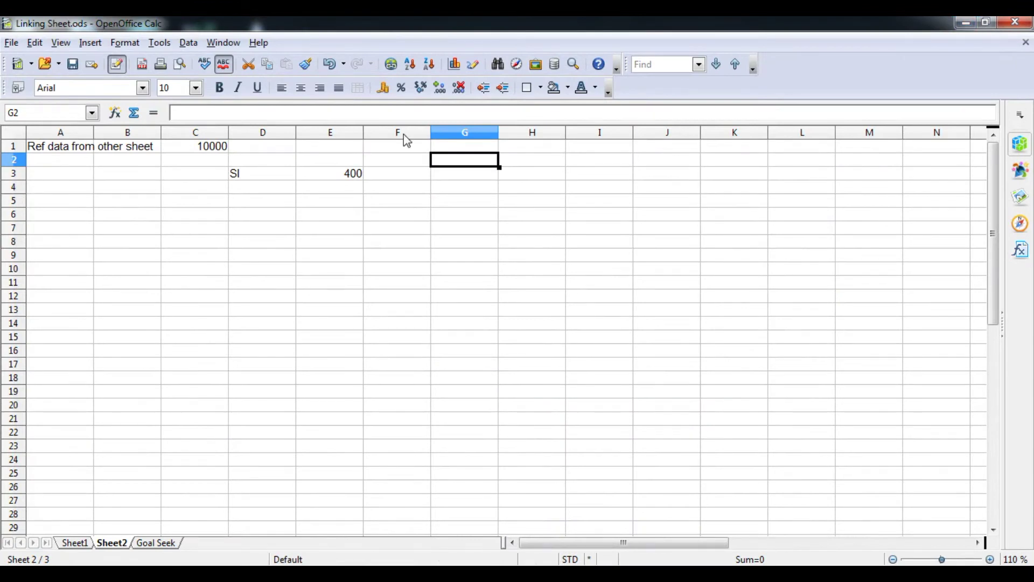
{"action": "left_click", "coordinate": [338, 180]}
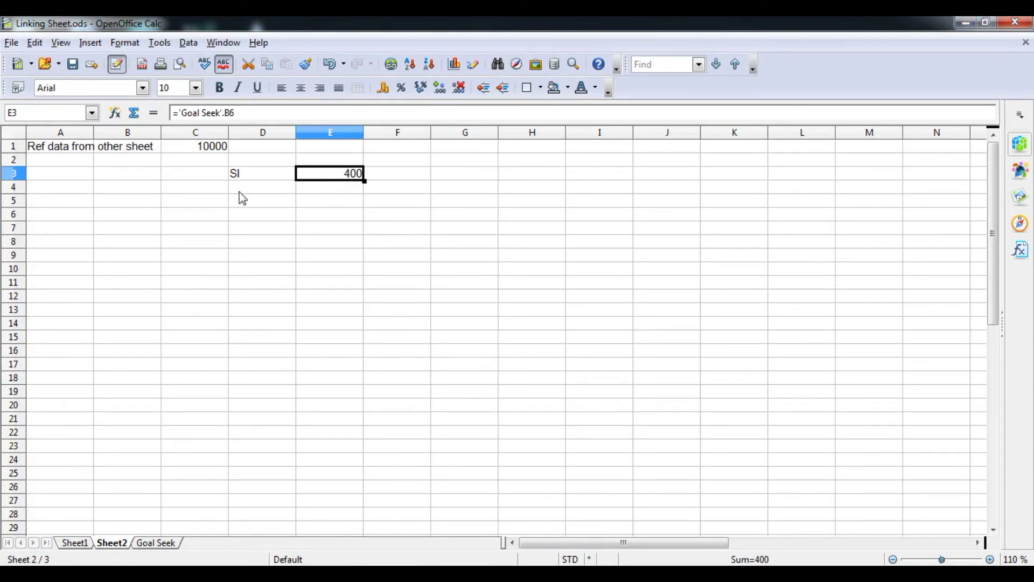
{"action": "left_click", "coordinate": [145, 542]}
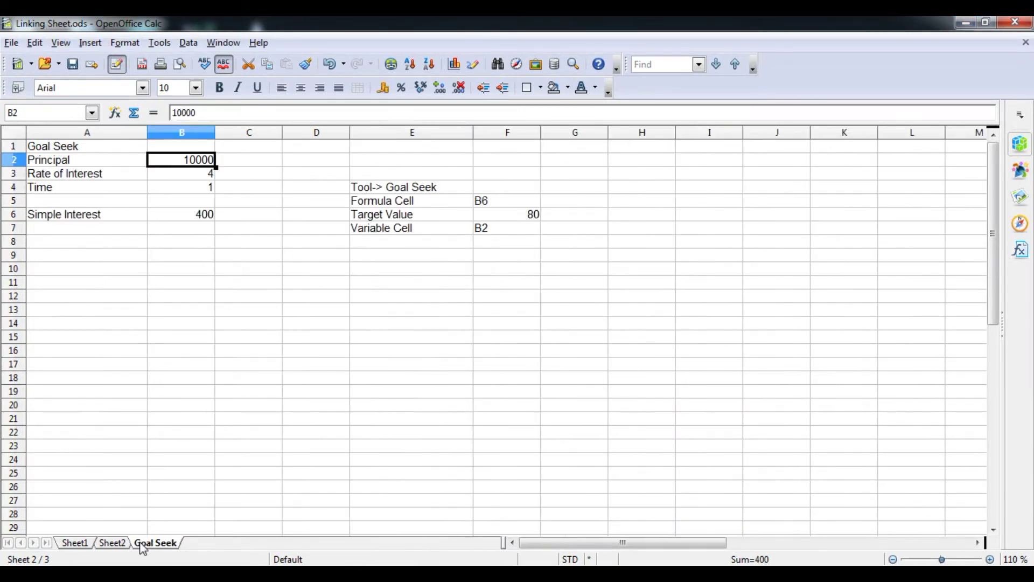
{"action": "left_click", "coordinate": [170, 175]}
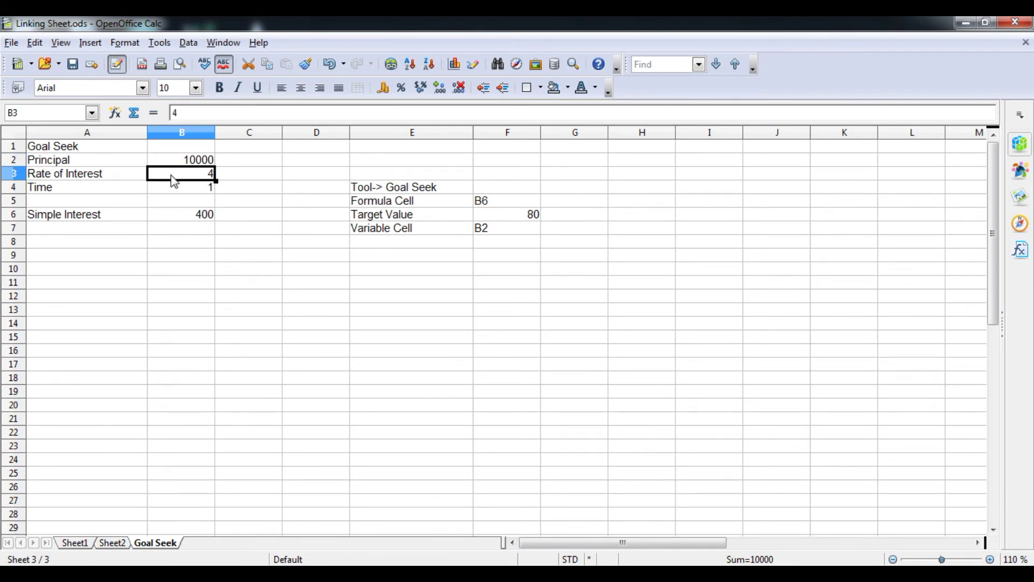
- Enter the formula ='Goal Seek'.B3 in cell E4 of Sheet2, writing out the sheet name and cell reference by keyboard
{"action": "left_click", "coordinate": [114, 542]}
{"action": "left_click", "coordinate": [328, 195]}
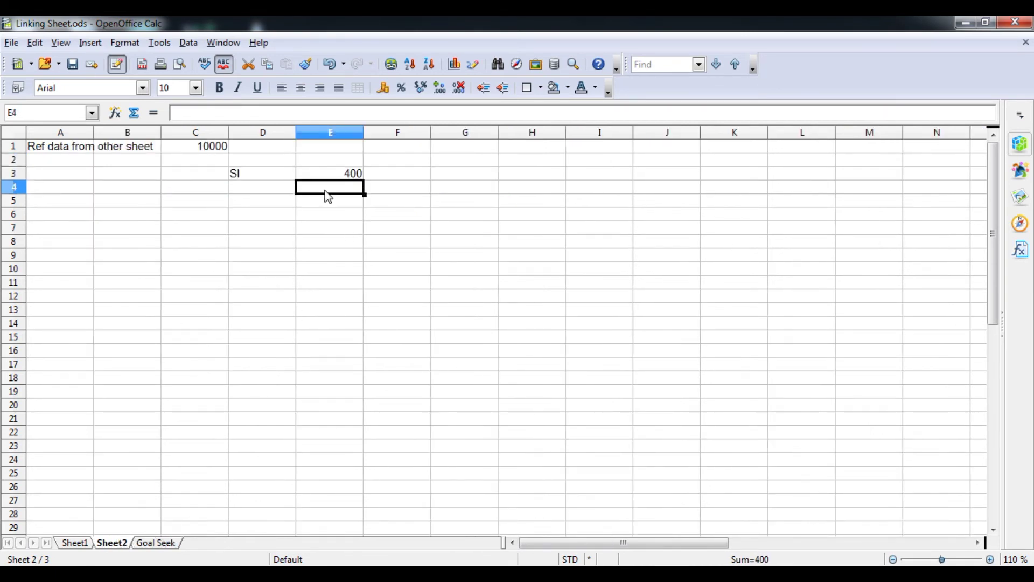
{"action": "type", "text": "="}
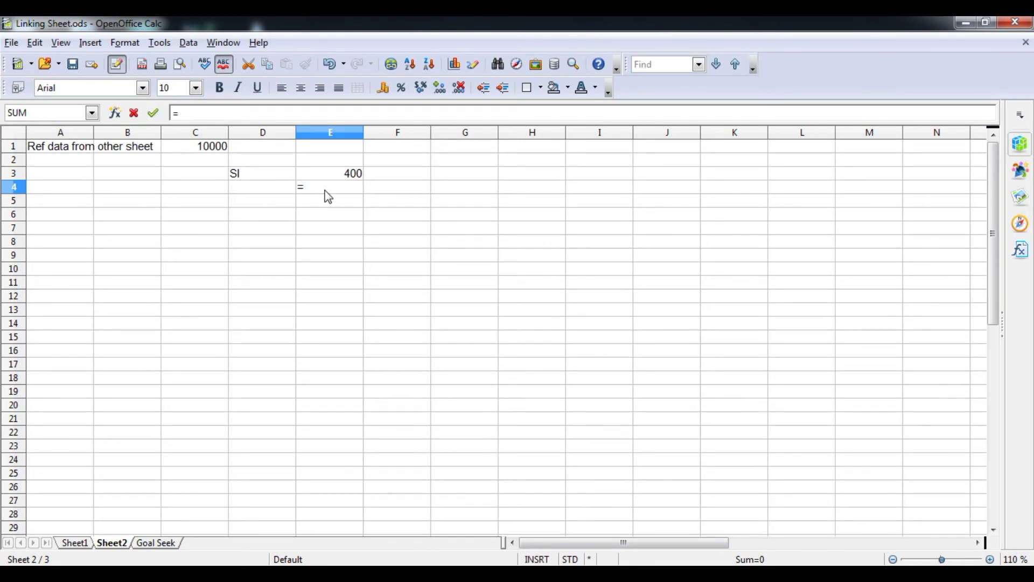
{"action": "type", "text": "'Goal Seek'."}
{"action": "left_click", "coordinate": [155, 543]}
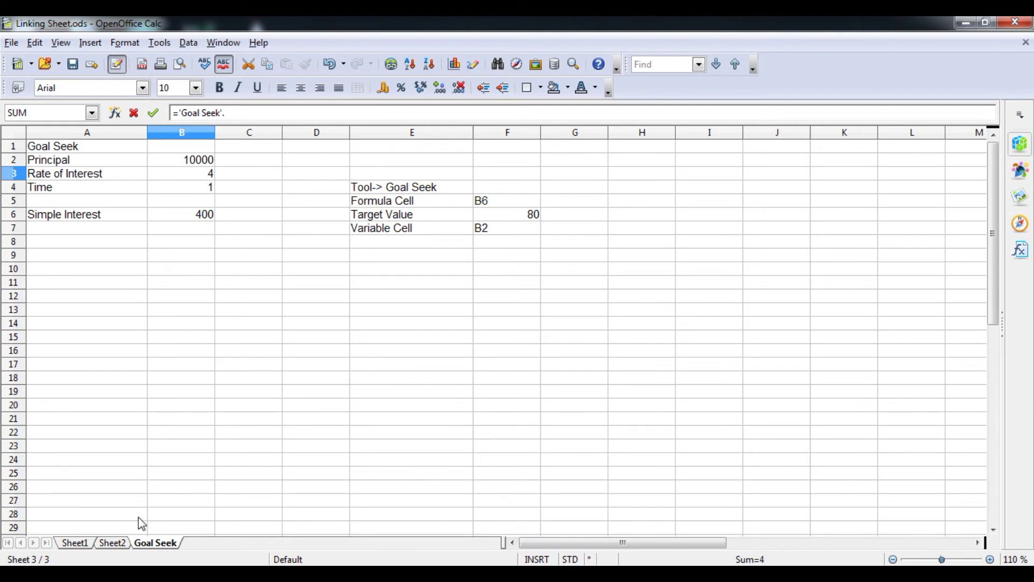
{"action": "left_click", "coordinate": [114, 543]}
{"action": "type", "text": "B4"}
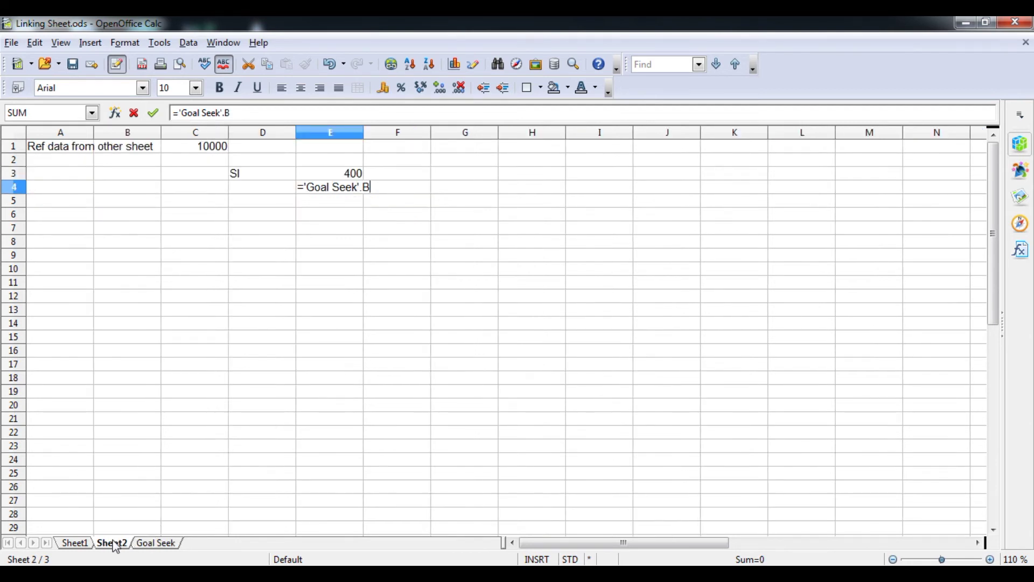
{"action": "key", "text": "Return"}
{"action": "key", "text": "Up"}
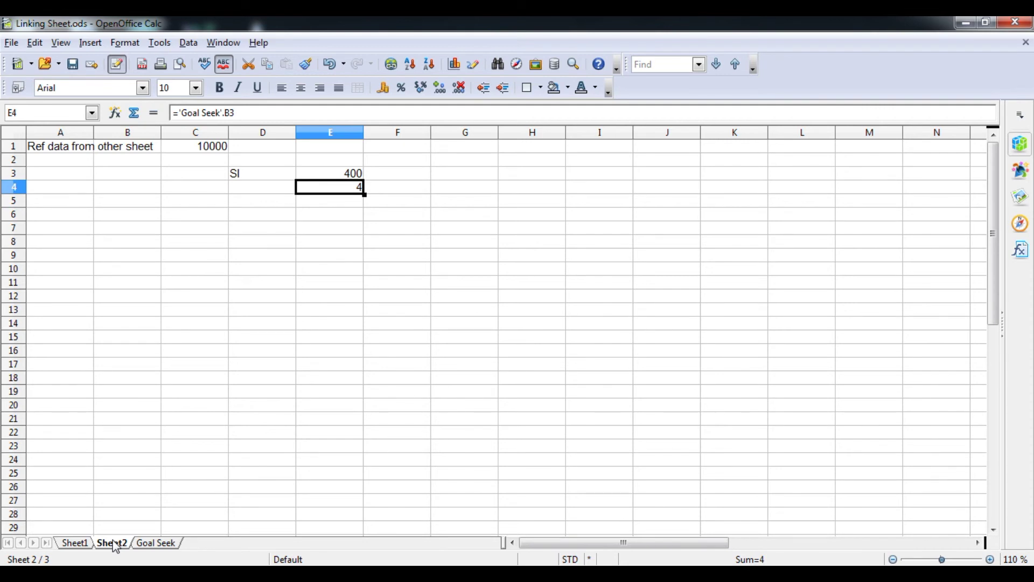
- Enter the label "Year" in cell D4 of Sheet2
{"action": "key", "text": "Left"}
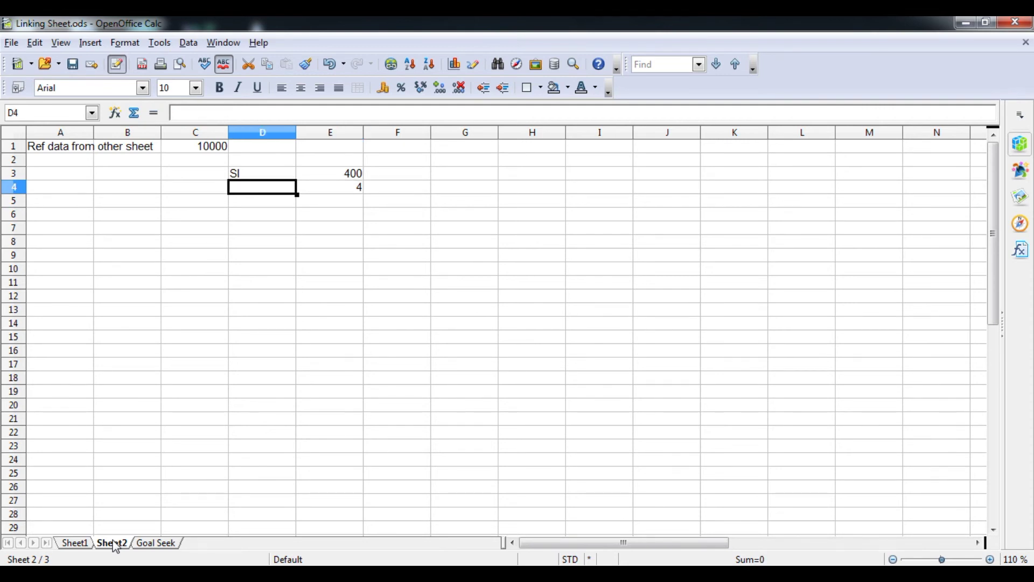
{"action": "type", "text": "Year"}
{"action": "key", "text": "BackSpace"}
{"action": "type", "text": "r"}
{"action": "key", "text": "Return"}
{"action": "key", "text": "Up"}
- Compare the Goal Seek values with the reference in cell E4 of Sheet2, and read the syllabus PDF's topic on references to other documents
{"action": "left_click", "coordinate": [156, 543]}
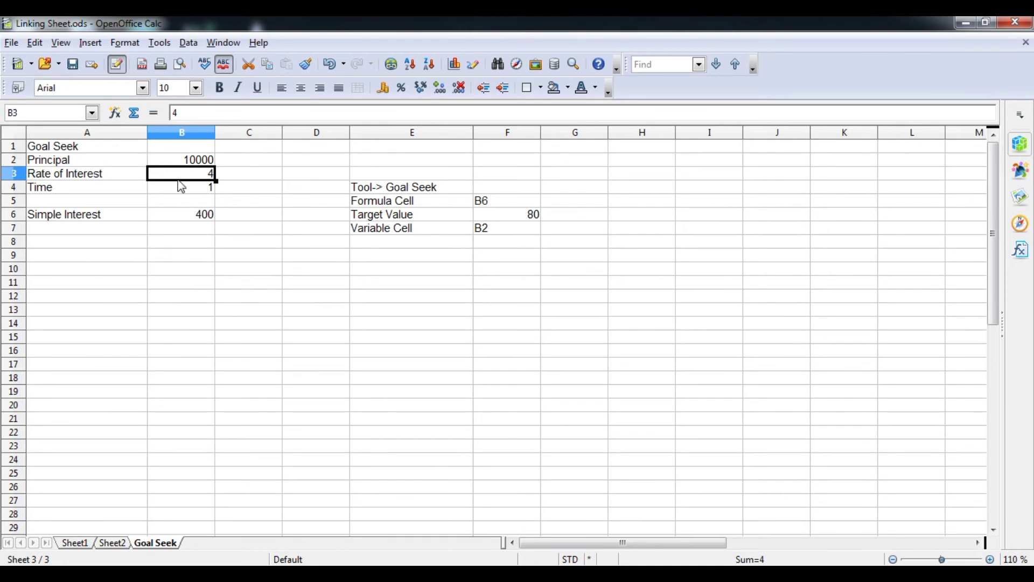
{"action": "left_click", "coordinate": [113, 544]}
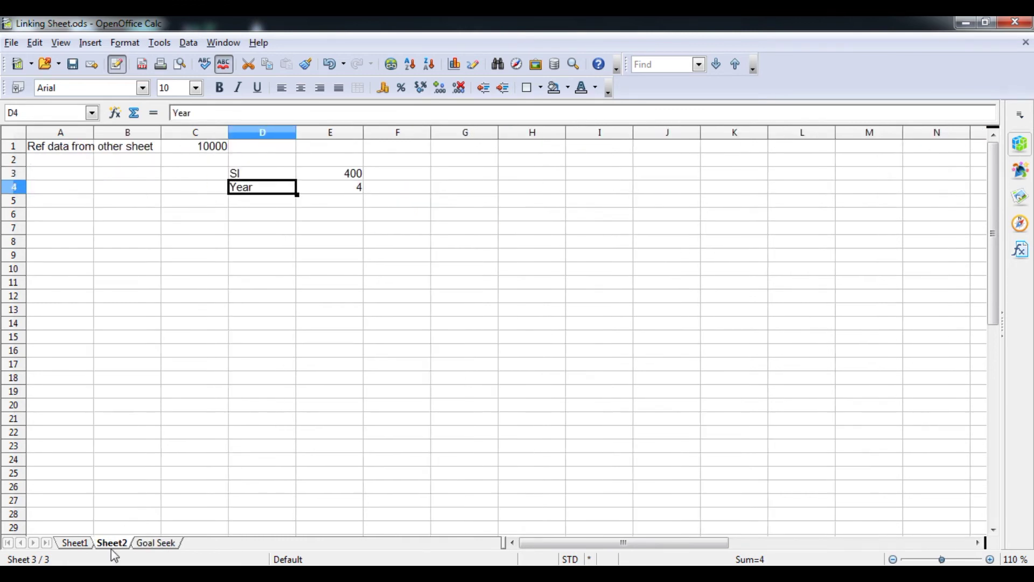
{"action": "left_click", "coordinate": [360, 192]}
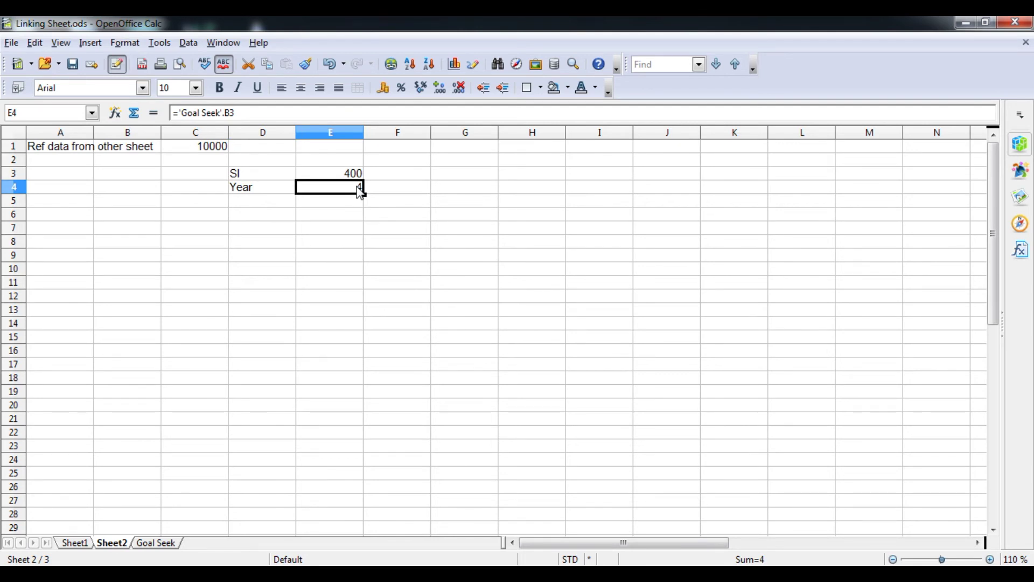
{"action": "left_click", "coordinate": [406, 572]}
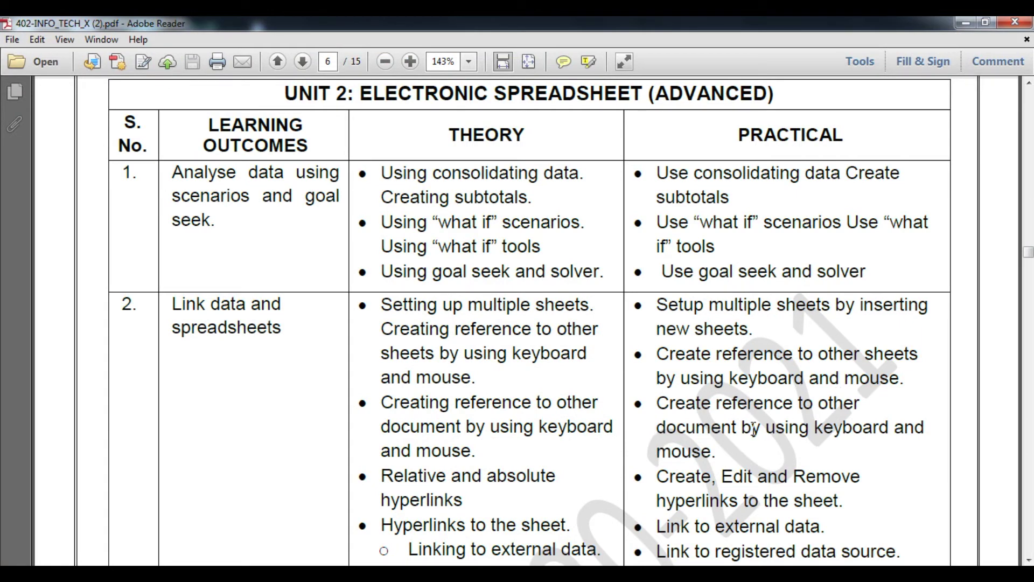
{"action": "left_click", "coordinate": [962, 23]}
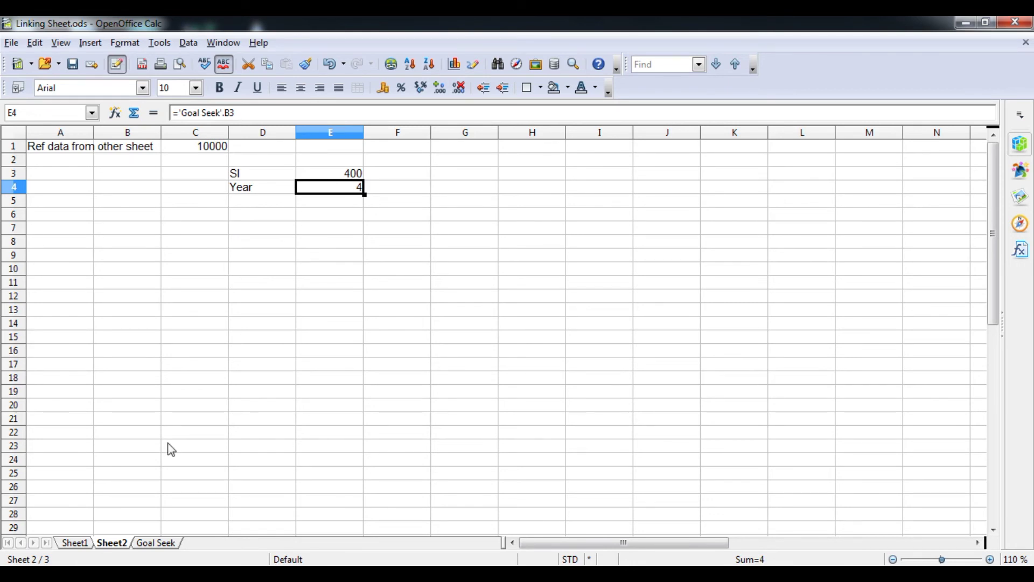
{"action": "left_click", "coordinate": [151, 541]}
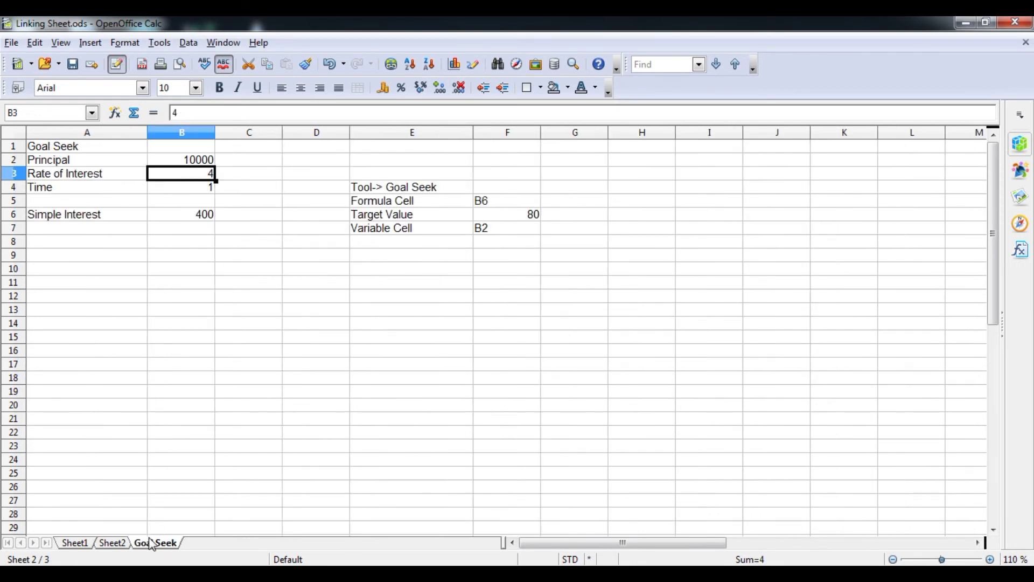
{"action": "left_click", "coordinate": [116, 543]}
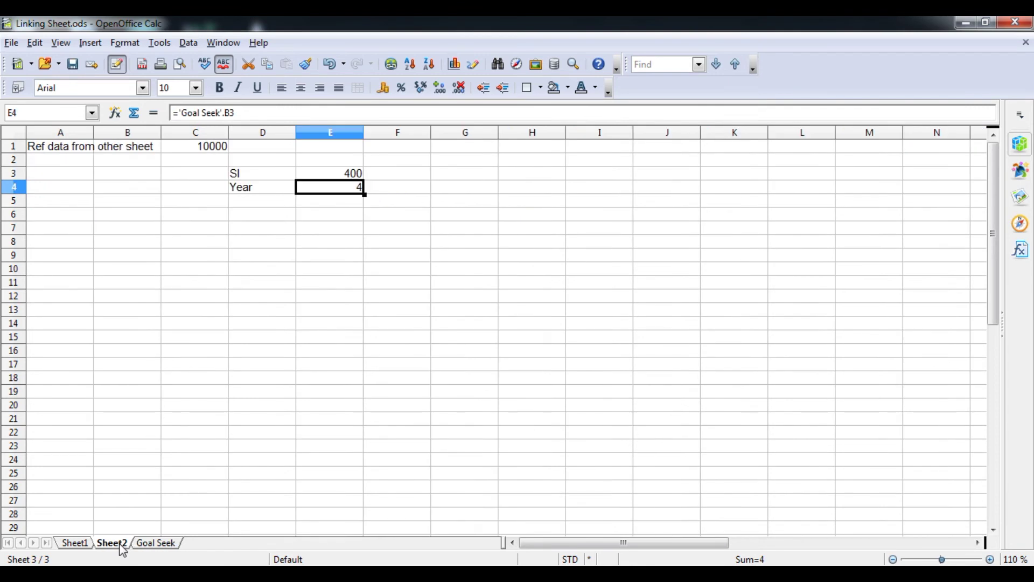
- Enter the label "ref Data from Other Document sheet" in cell A8 of Sheet2
{"action": "left_click", "coordinate": [75, 245]}
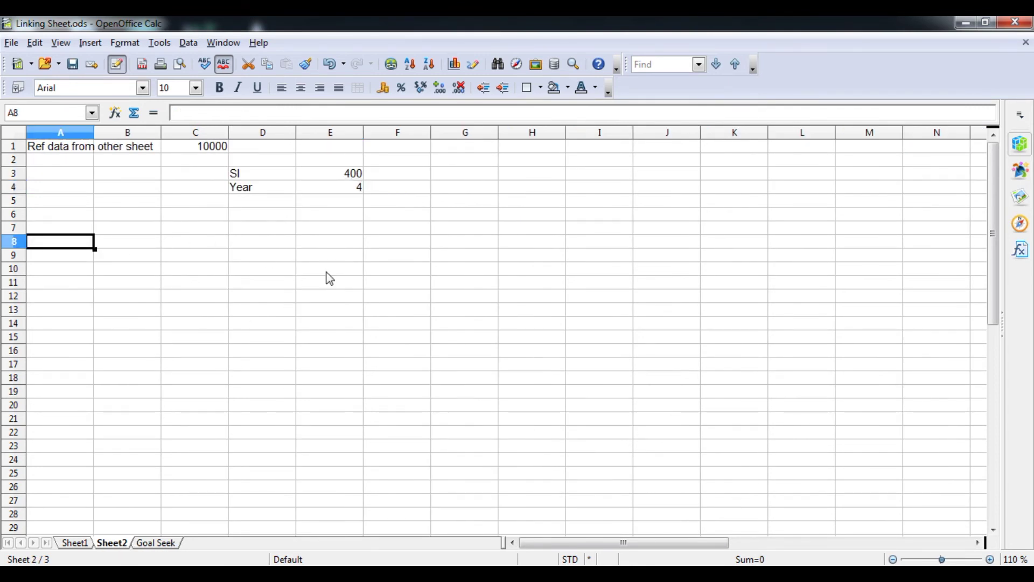
{"action": "type", "text": "ref"}
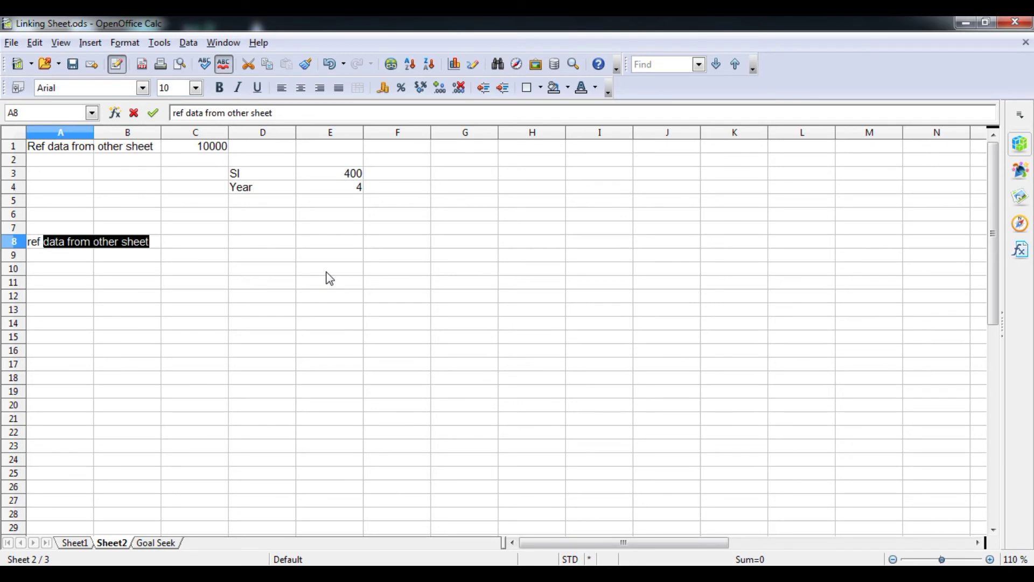
{"action": "type", "text": "Dat from"}
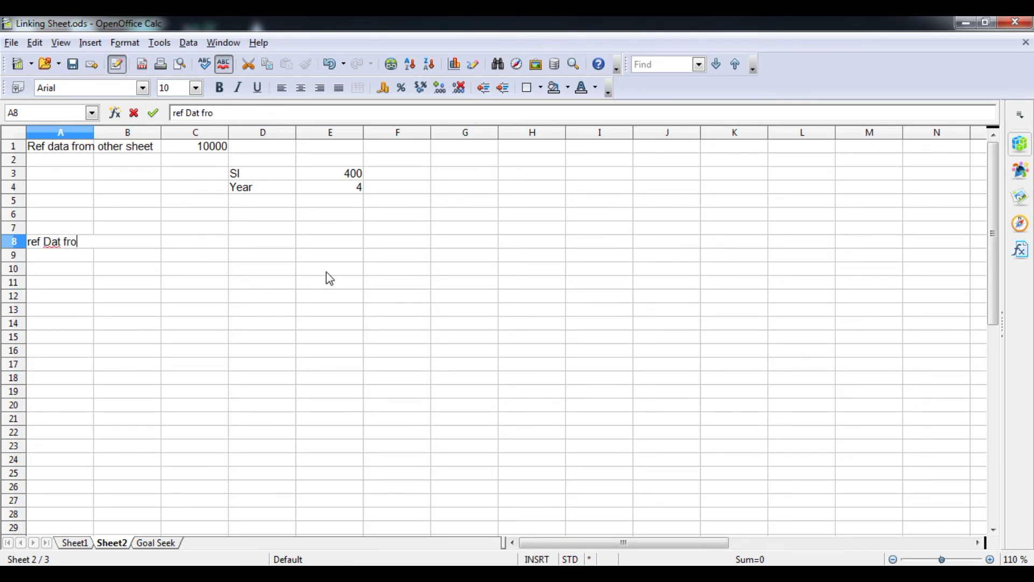
{"action": "key", "text": "Left"}
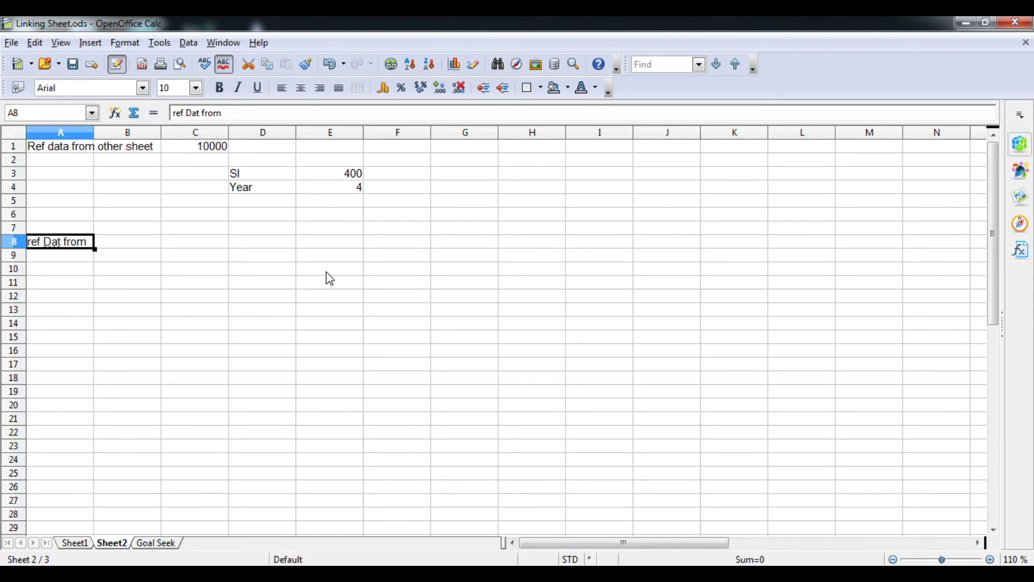
{"action": "key", "text": "F2"}
{"action": "key", "text": "Left"}
{"action": "key", "text": "Left"}
{"action": "key", "text": "Left"}
{"action": "key", "text": "Left"}
{"action": "key", "text": "Left"}
{"action": "type", "text": "a"}
{"action": "key", "text": "Right"}
{"action": "type", "text": "Othrer"}
{"action": "key", "text": "BackSpace"}
{"action": "key", "text": "BackSpace"}
{"action": "key", "text": "BackSpace"}
{"action": "type", "text": "er Do"}
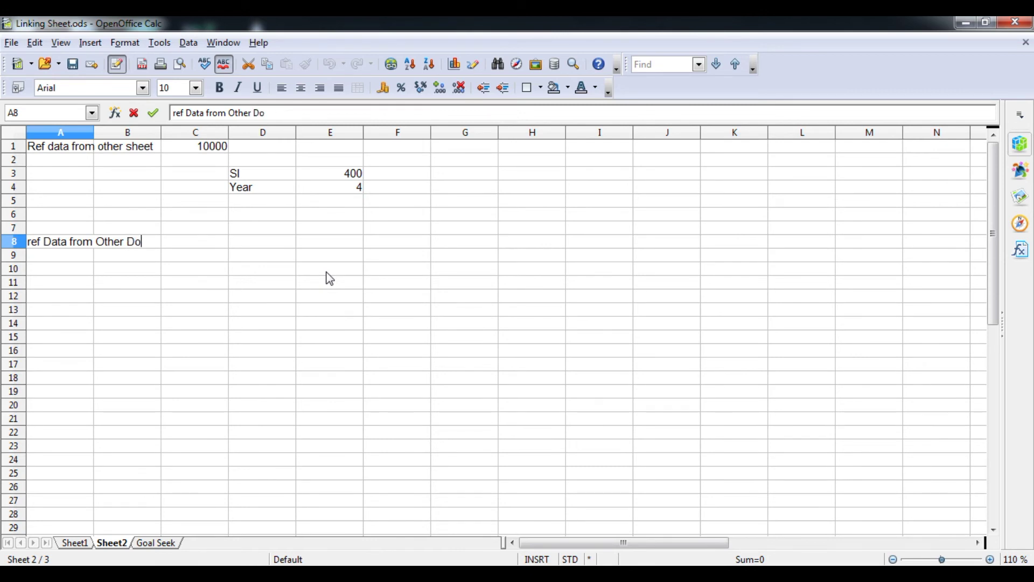
{"action": "type", "text": "cument sheet"}
{"action": "key", "text": "Return"}
{"action": "key", "text": "Up"}
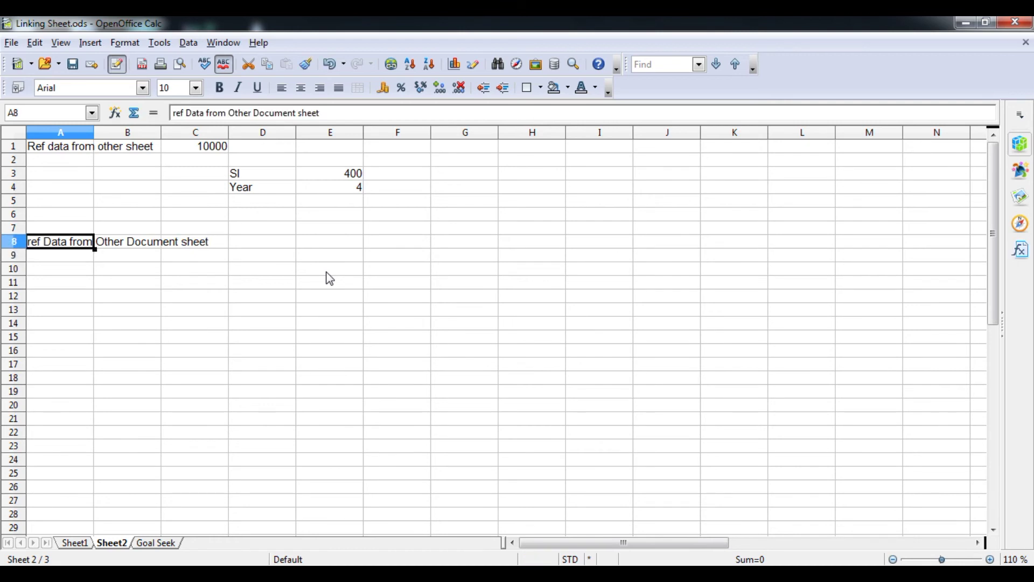
- Apply an outer box border to cell D8 of Sheet2
{"action": "key", "text": "Right"}
{"action": "key", "text": "Right"}
{"action": "key", "text": "Right"}
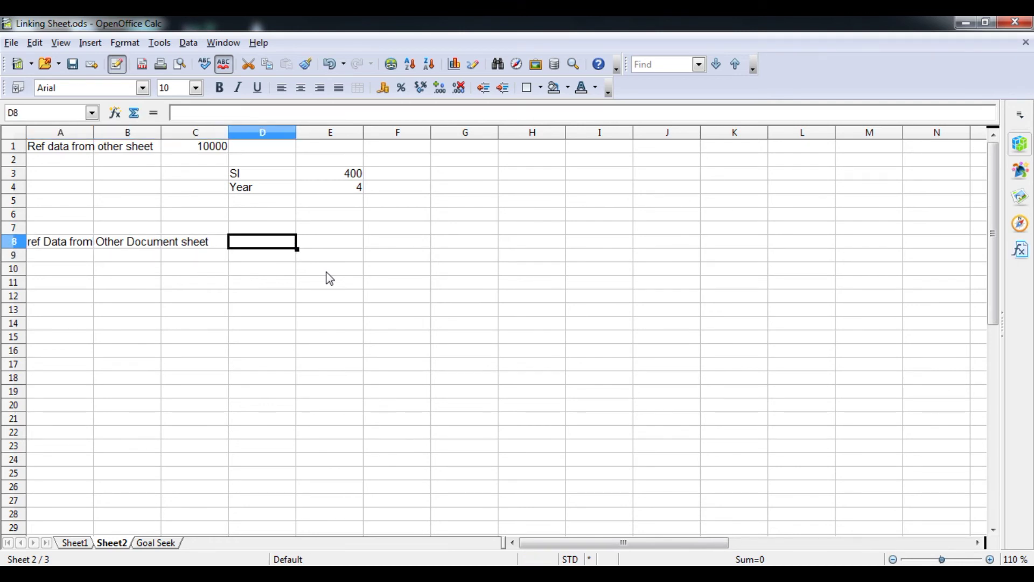
{"action": "left_click", "coordinate": [540, 90]}
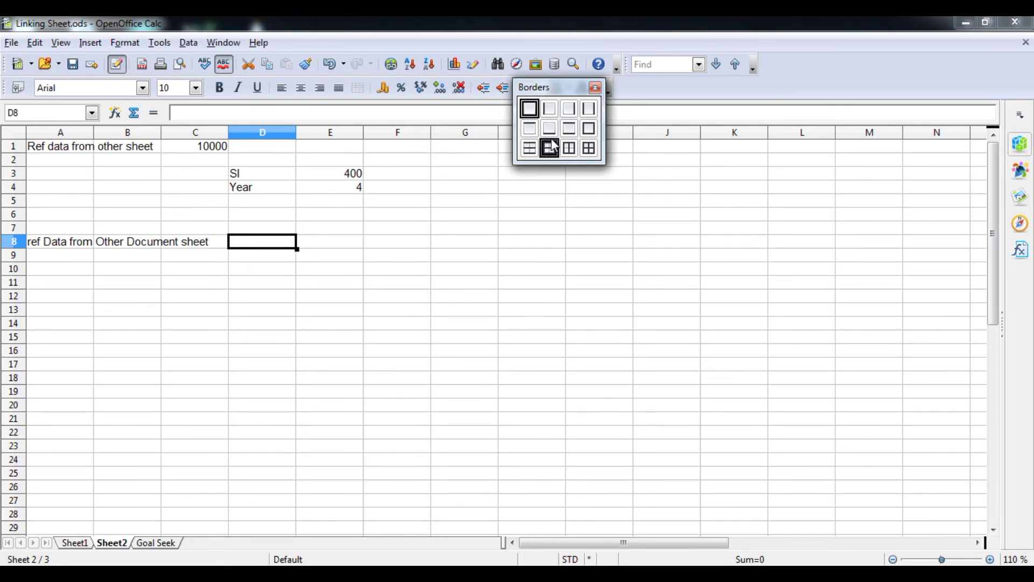
{"action": "left_click", "coordinate": [589, 133]}
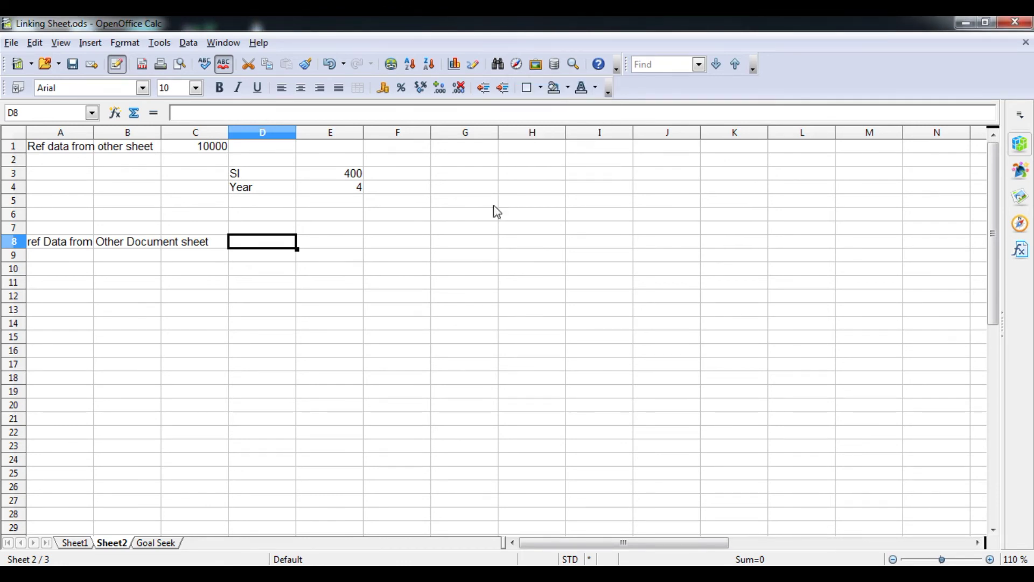
{"action": "left_click", "coordinate": [388, 272]}
{"action": "left_click", "coordinate": [275, 249]}
- Open the Goal Seek spreadsheet from the Work folder and look through its Sheet1, Sheet2 and Sheet3
{"action": "left_click", "coordinate": [110, 572]}
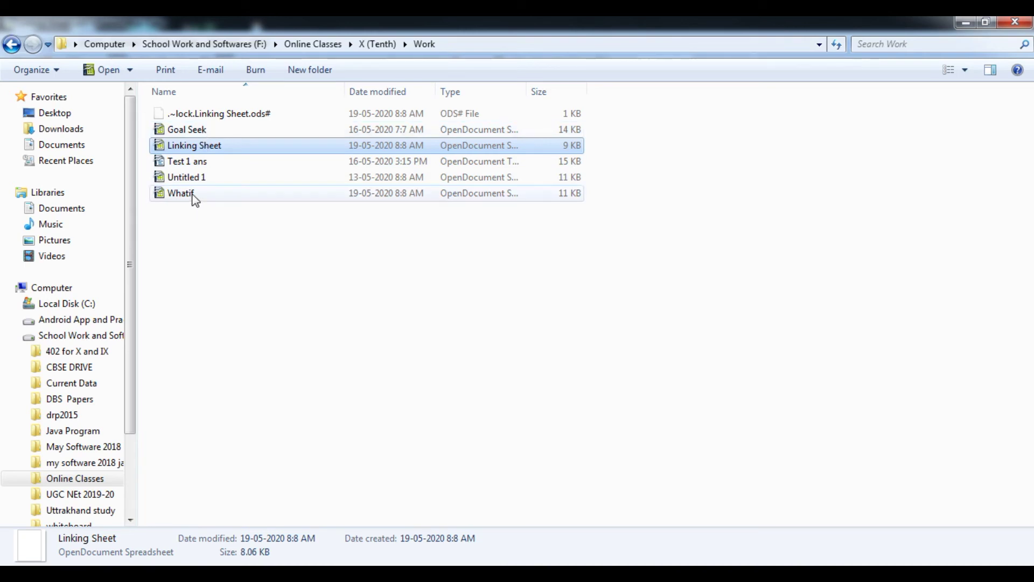
{"action": "double_click", "coordinate": [196, 135]}
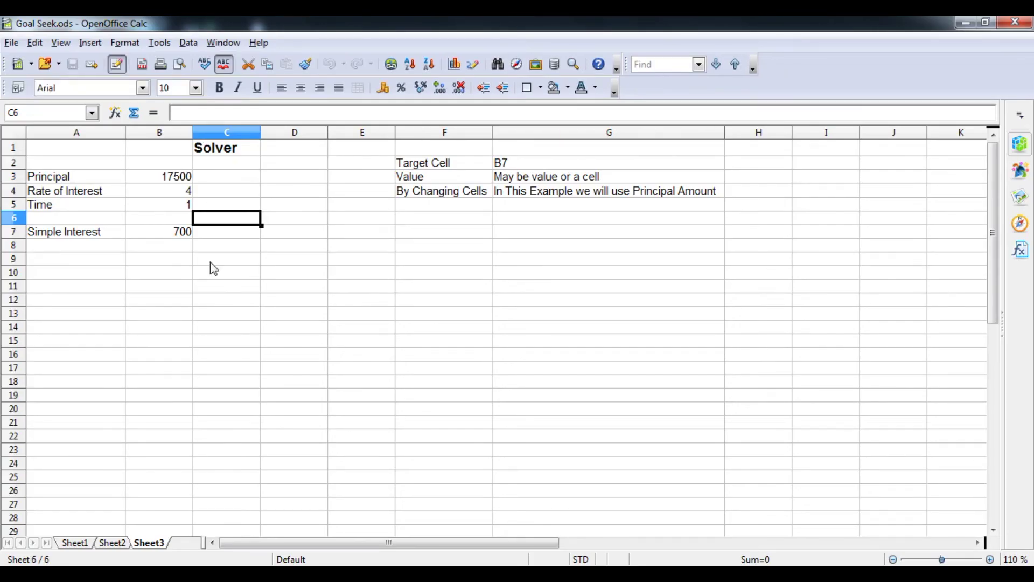
{"action": "left_click", "coordinate": [118, 544]}
{"action": "left_click", "coordinate": [146, 542]}
{"action": "left_click", "coordinate": [107, 543]}
{"action": "left_click", "coordinate": [80, 544]}
{"action": "left_click", "coordinate": [100, 543]}
{"action": "left_click", "coordinate": [83, 544]}
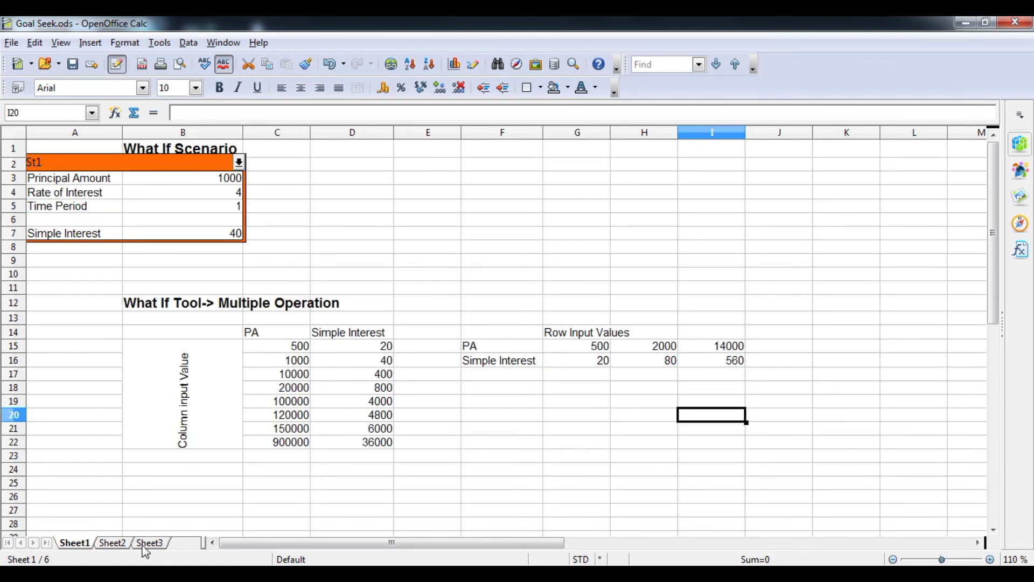
{"action": "left_click", "coordinate": [144, 544]}
{"action": "left_click", "coordinate": [122, 545]}
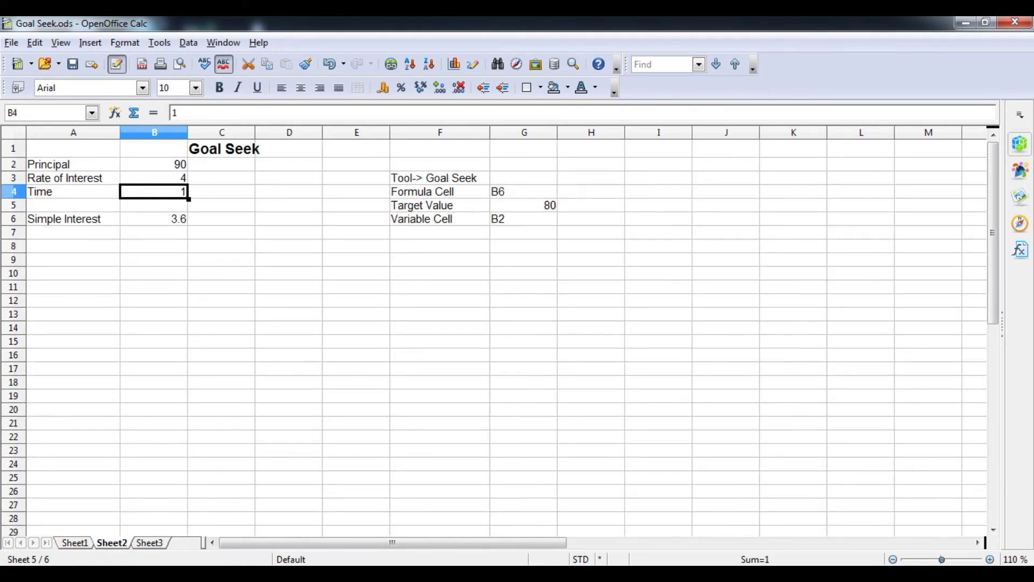
- Link cell D7 on Sheet2 of Linking Sheet.ods to the Principal value in cell B3 on Sheet3 of Goal Seek.ods, picking the source by mouse
{"action": "mouse_move", "coordinate": [451, 535]}
{"action": "left_click", "coordinate": [424, 515]}
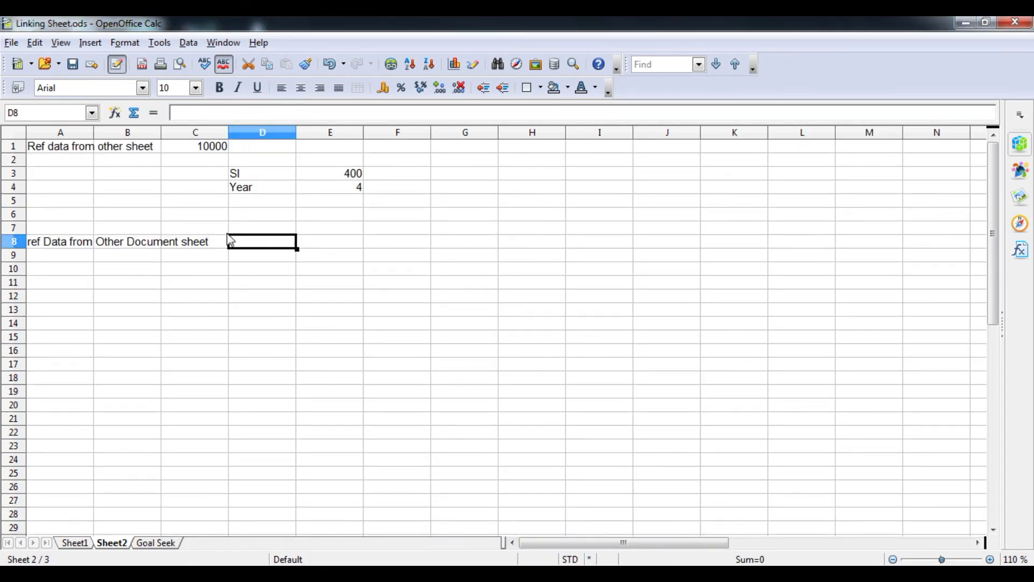
{"action": "left_click", "coordinate": [264, 272]}
{"action": "left_click", "coordinate": [256, 233]}
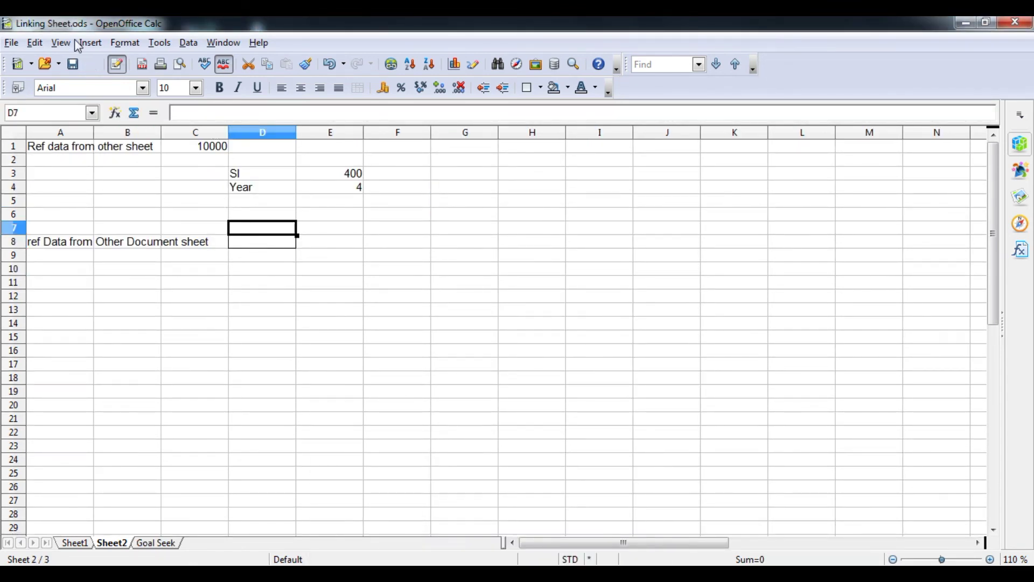
{"action": "left_click", "coordinate": [229, 114]}
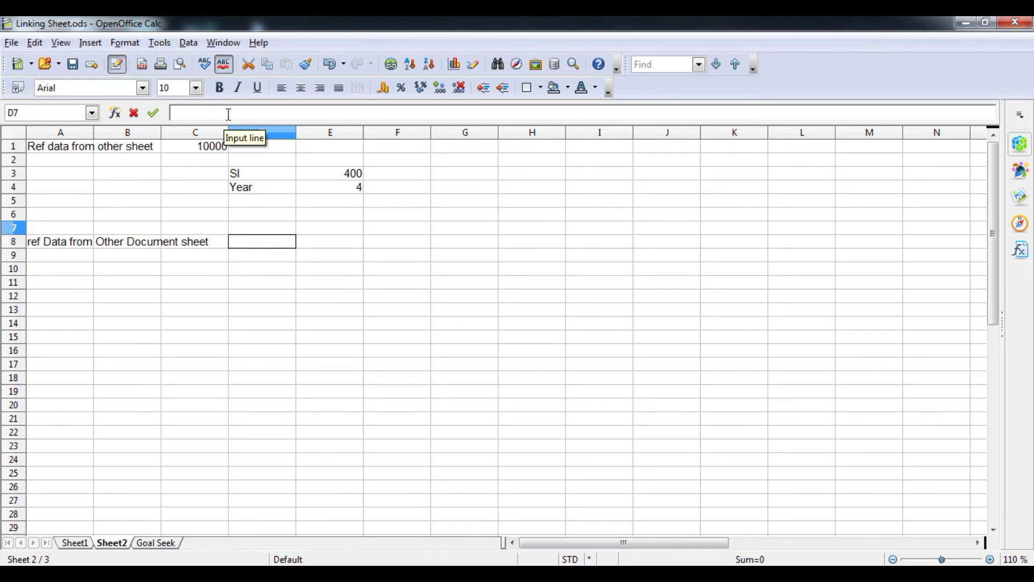
{"action": "type", "text": "="}
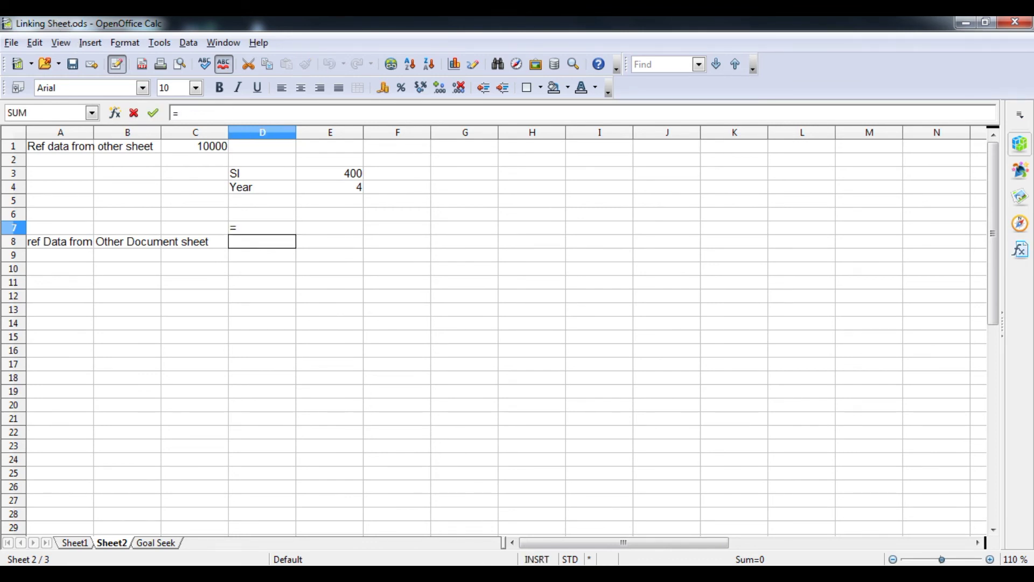
{"action": "left_click", "coordinate": [490, 577]}
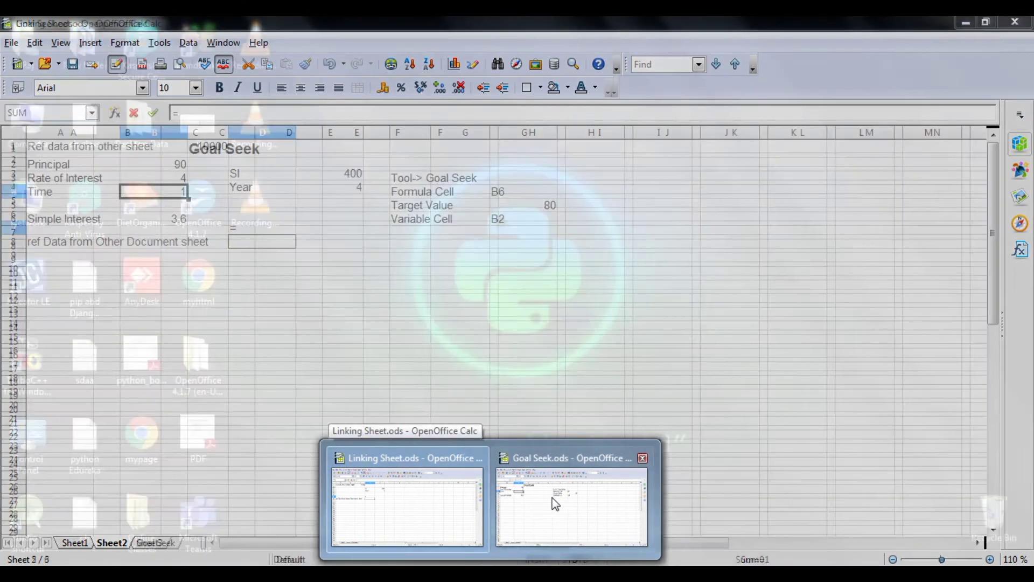
{"action": "left_click", "coordinate": [552, 501]}
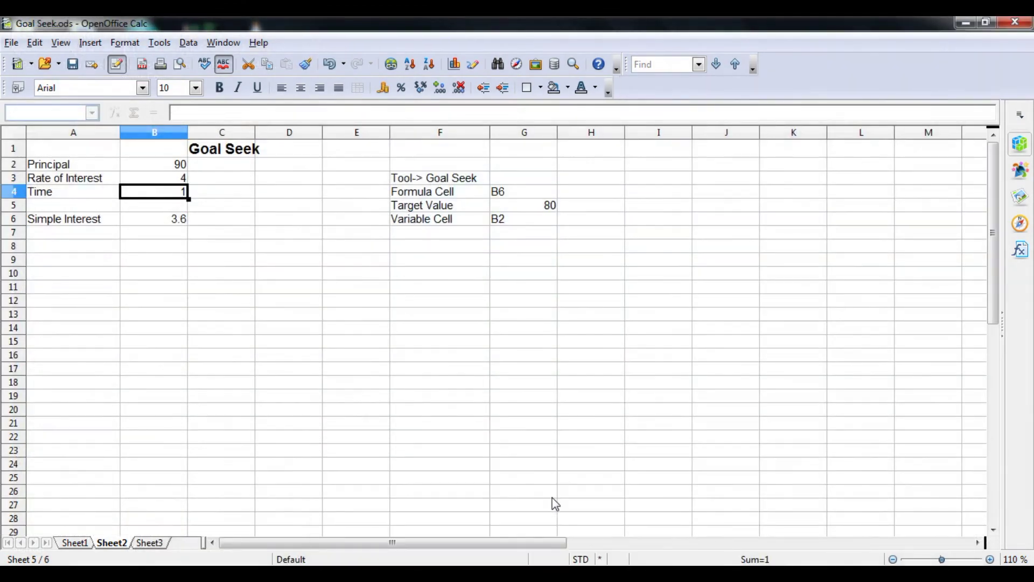
{"action": "left_click", "coordinate": [156, 543]}
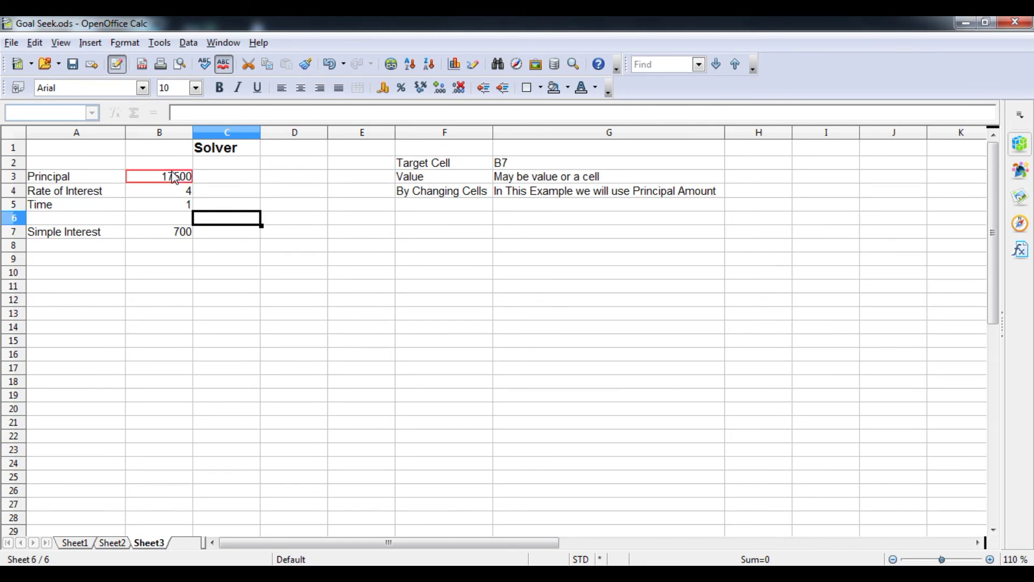
{"action": "left_click", "coordinate": [467, 572]}
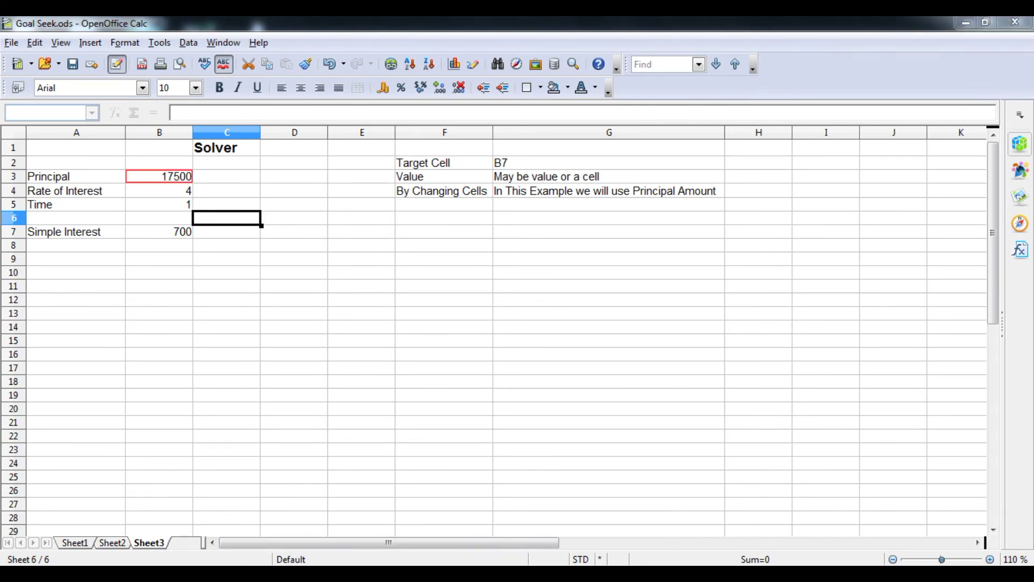
{"action": "left_click", "coordinate": [428, 519]}
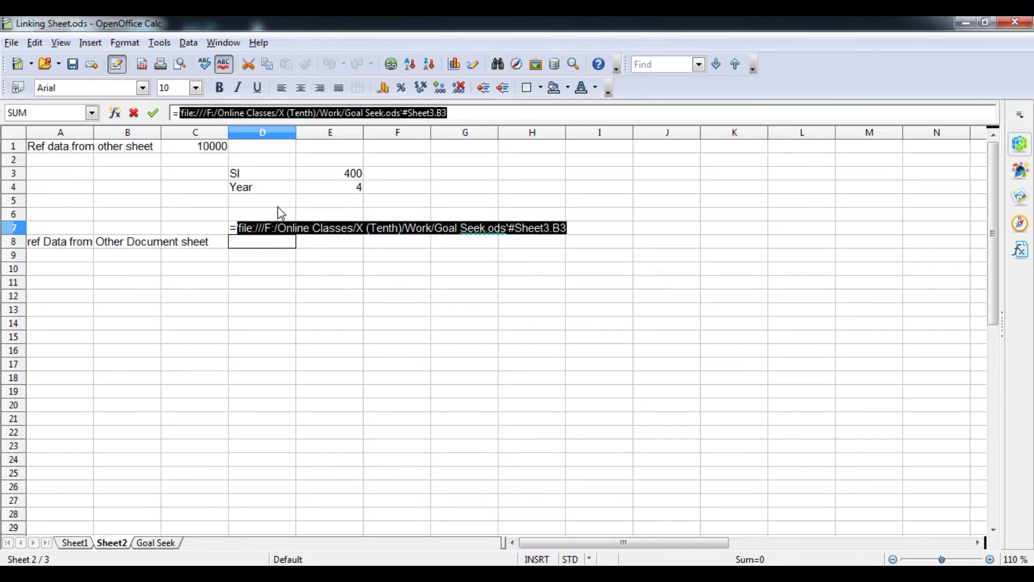
{"action": "key", "text": "Return"}
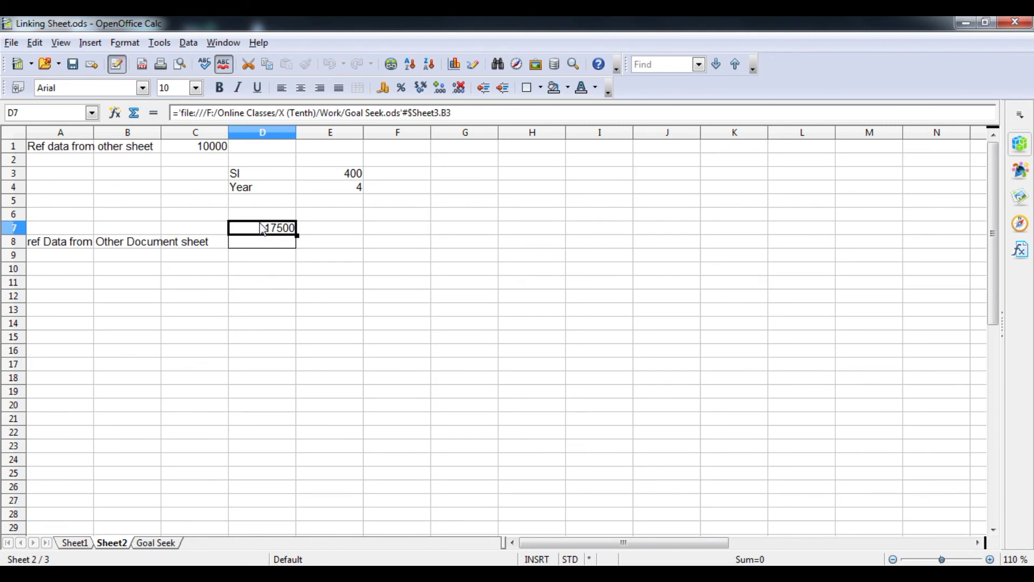
{"action": "left_click", "coordinate": [275, 227]}
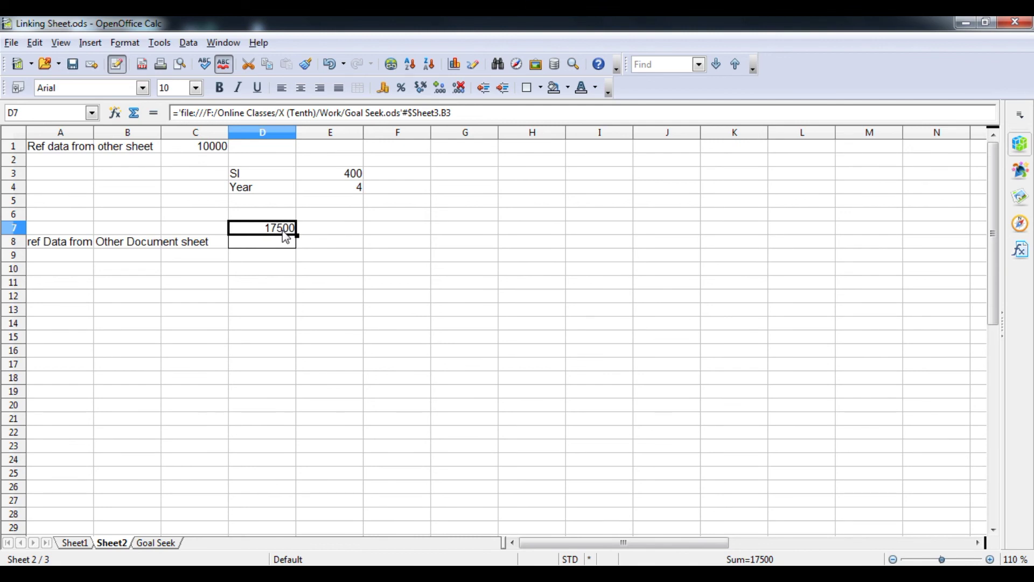
- Enter the formula =D7 in cell D9 of Sheet2
{"action": "left_click", "coordinate": [273, 263]}
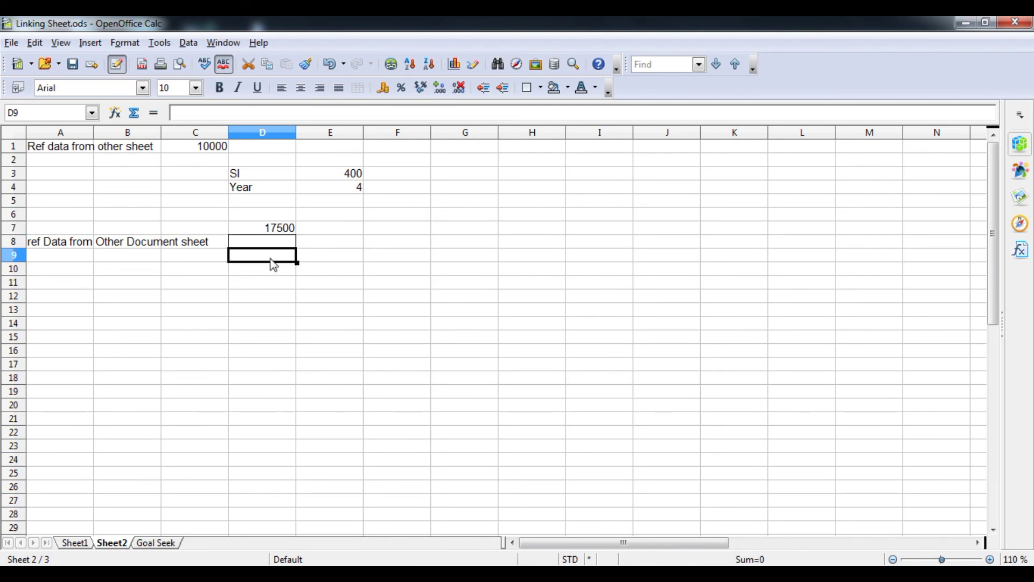
{"action": "type", "text": "="}
{"action": "left_click", "coordinate": [274, 230]}
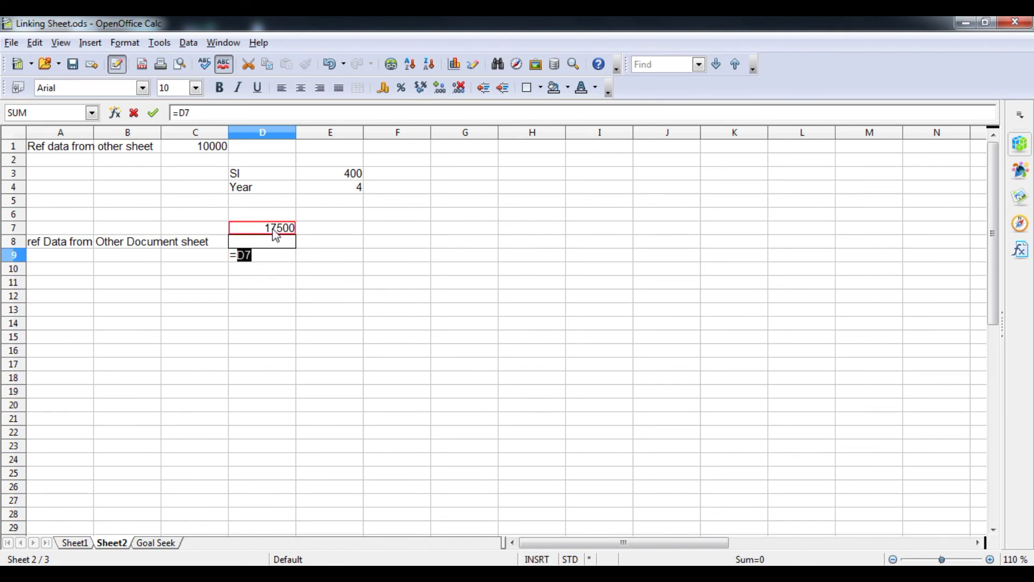
{"action": "key", "text": "Return"}
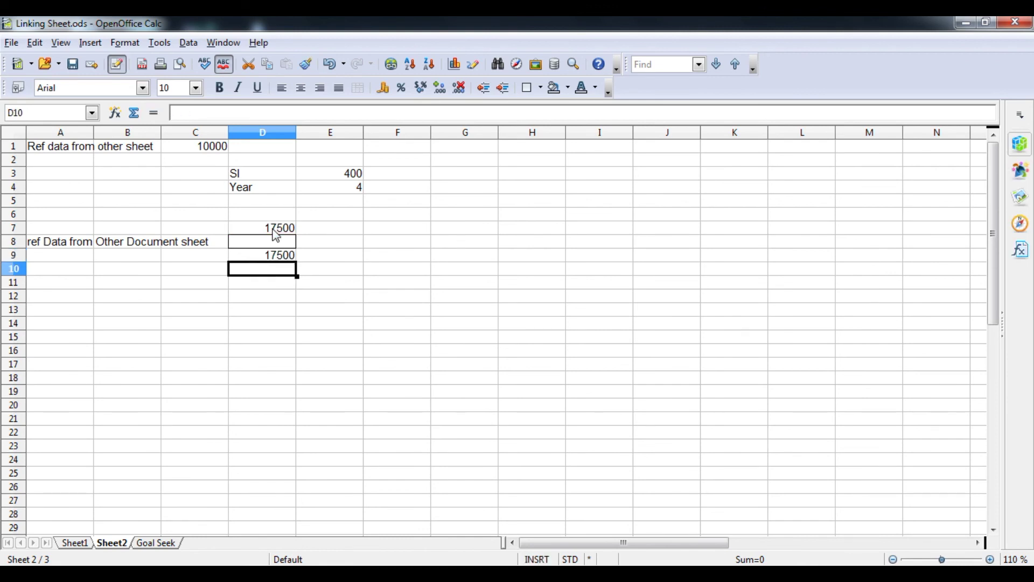
- Examine the file path, sheet name and cell reference in the external formula of cell D7, leaving the formula as it is
{"action": "left_click", "coordinate": [275, 230]}
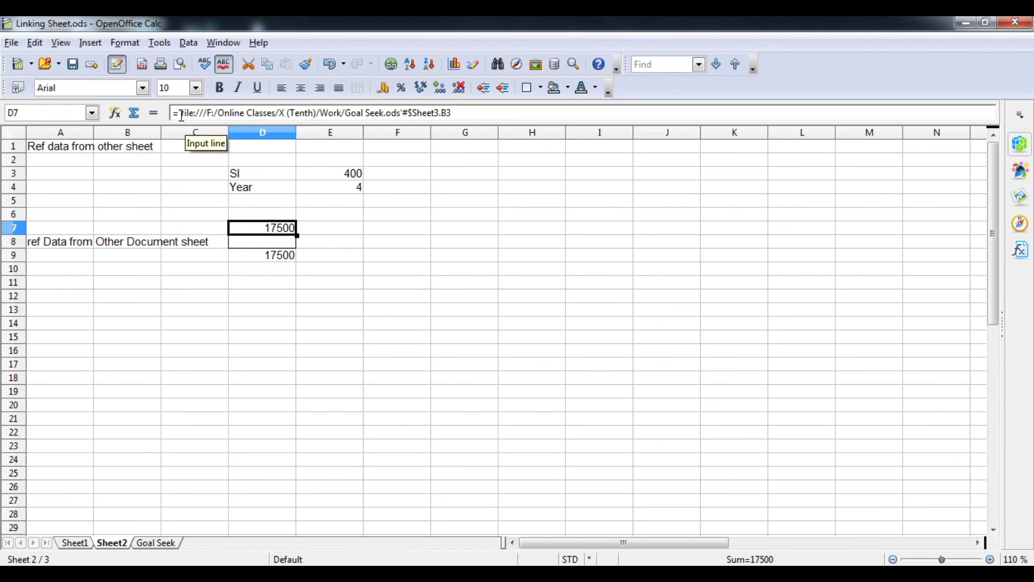
{"action": "key", "text": "Up"}
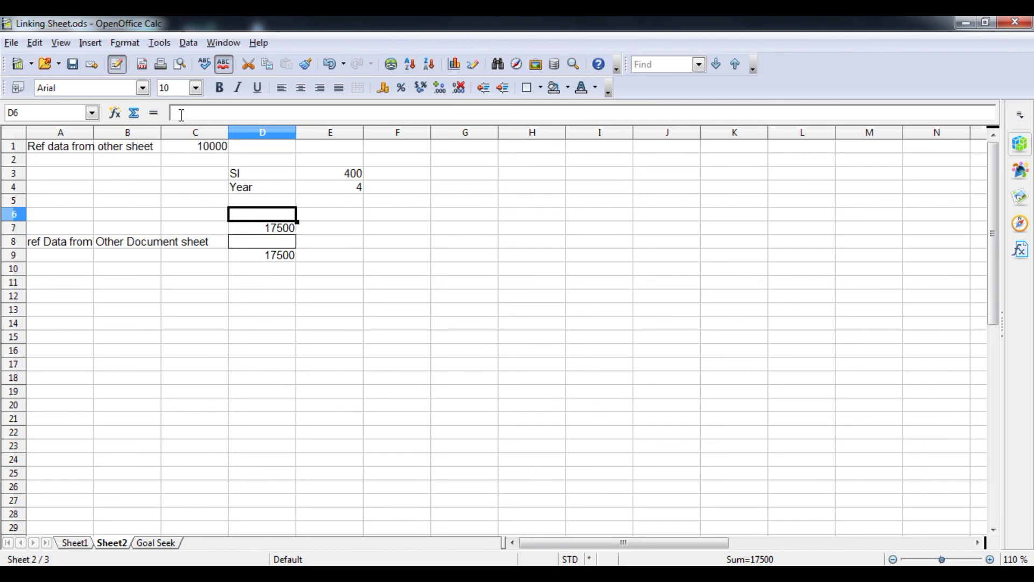
{"action": "key", "text": "Down"}
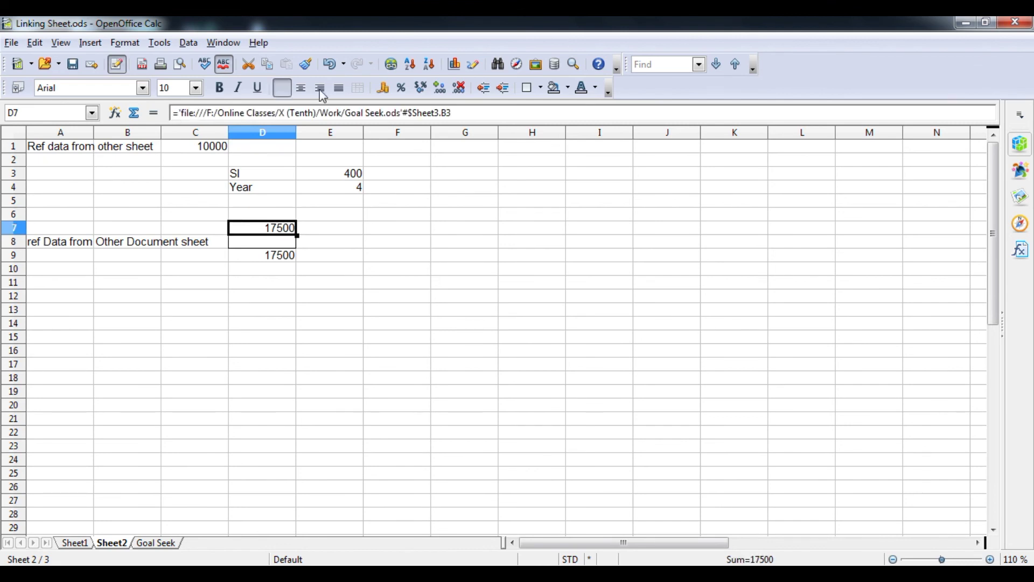
{"action": "left_click", "coordinate": [475, 115]}
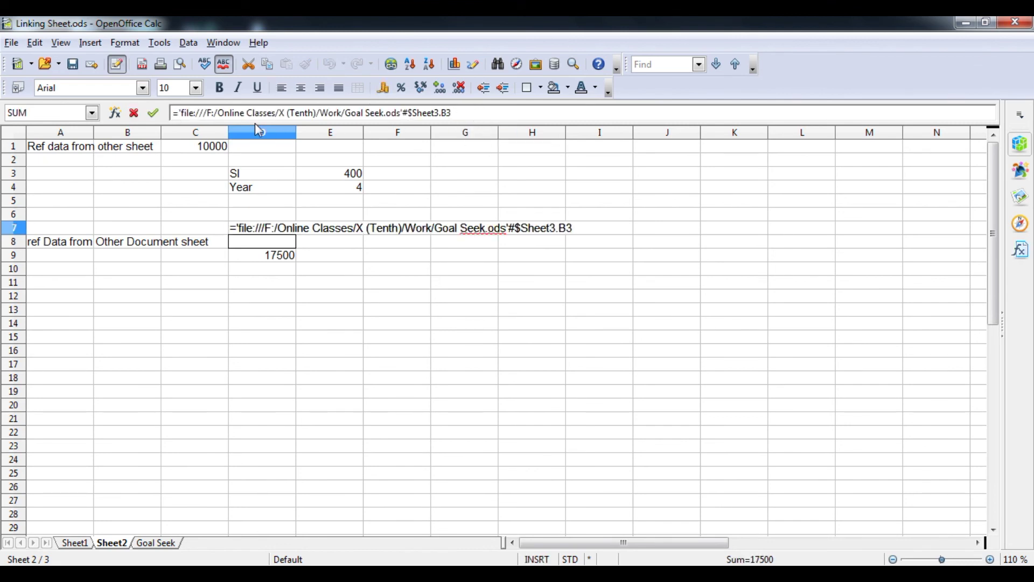
{"action": "left_click_drag", "start_coordinate": [458, 115], "coordinate": [171, 114]}
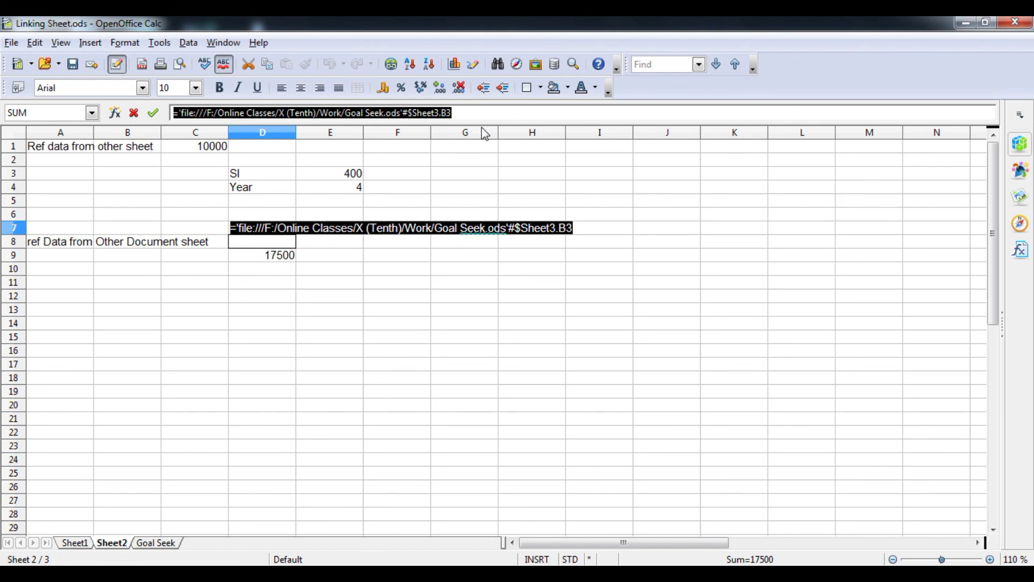
{"action": "left_click", "coordinate": [490, 175]}
{"action": "key", "text": "Escape"}
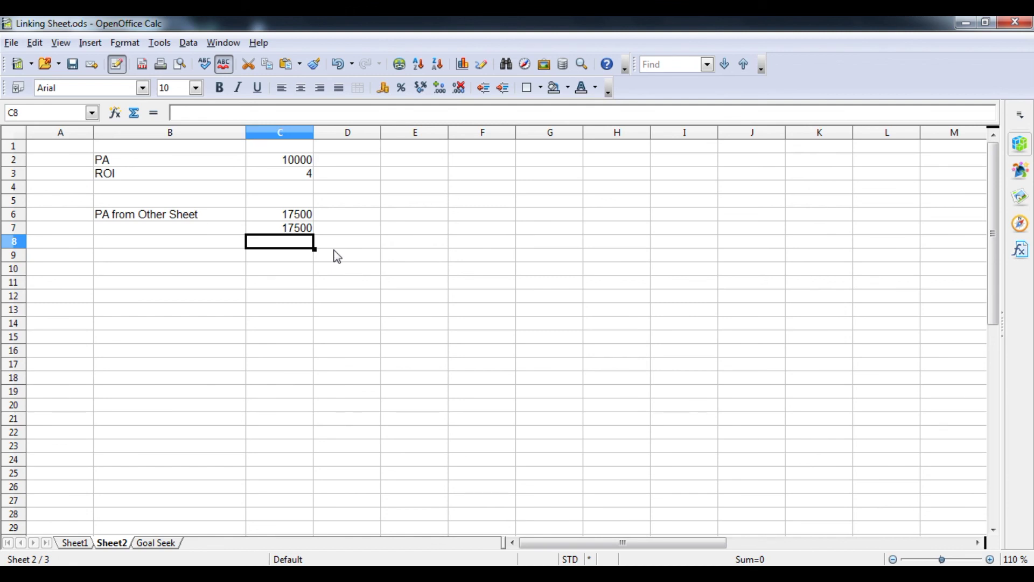
- Switch to the syllabus PDF in Adobe Reader to check the Unit 2 topics on linking data and spreadsheets
{"action": "left_click", "coordinate": [490, 575]}
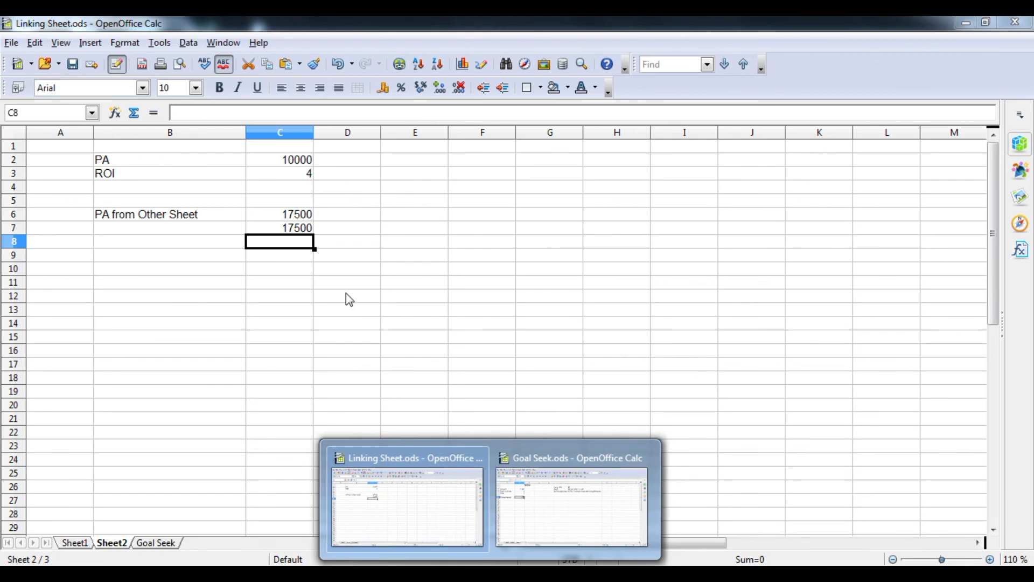
{"action": "left_click", "coordinate": [120, 544]}
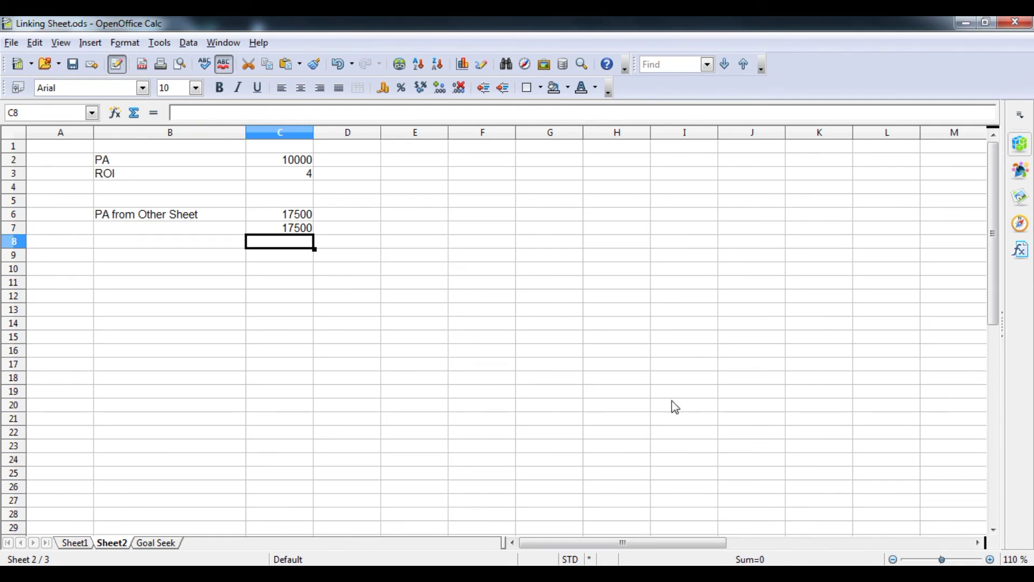
{"action": "key", "text": "alt+Tab"}
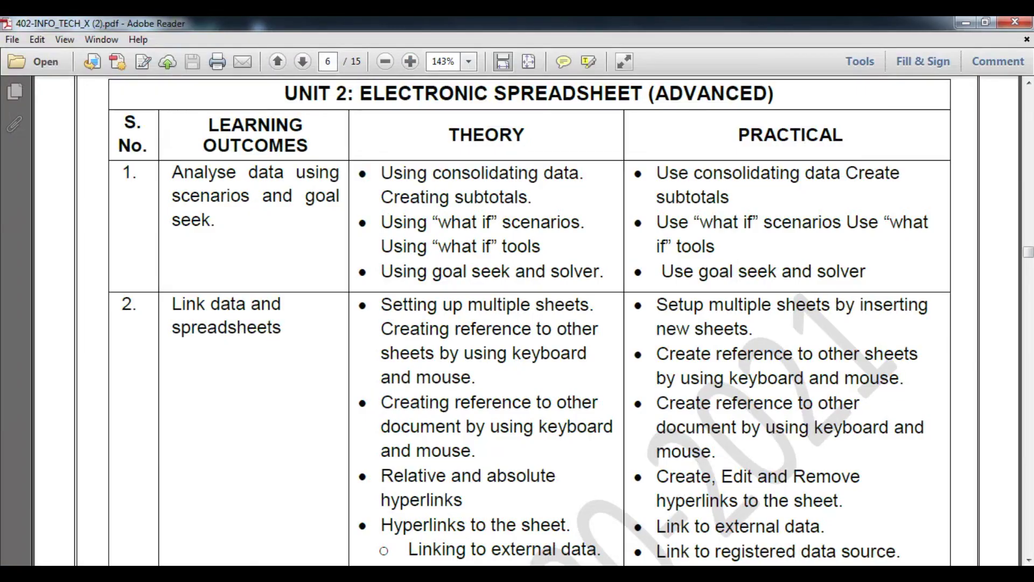